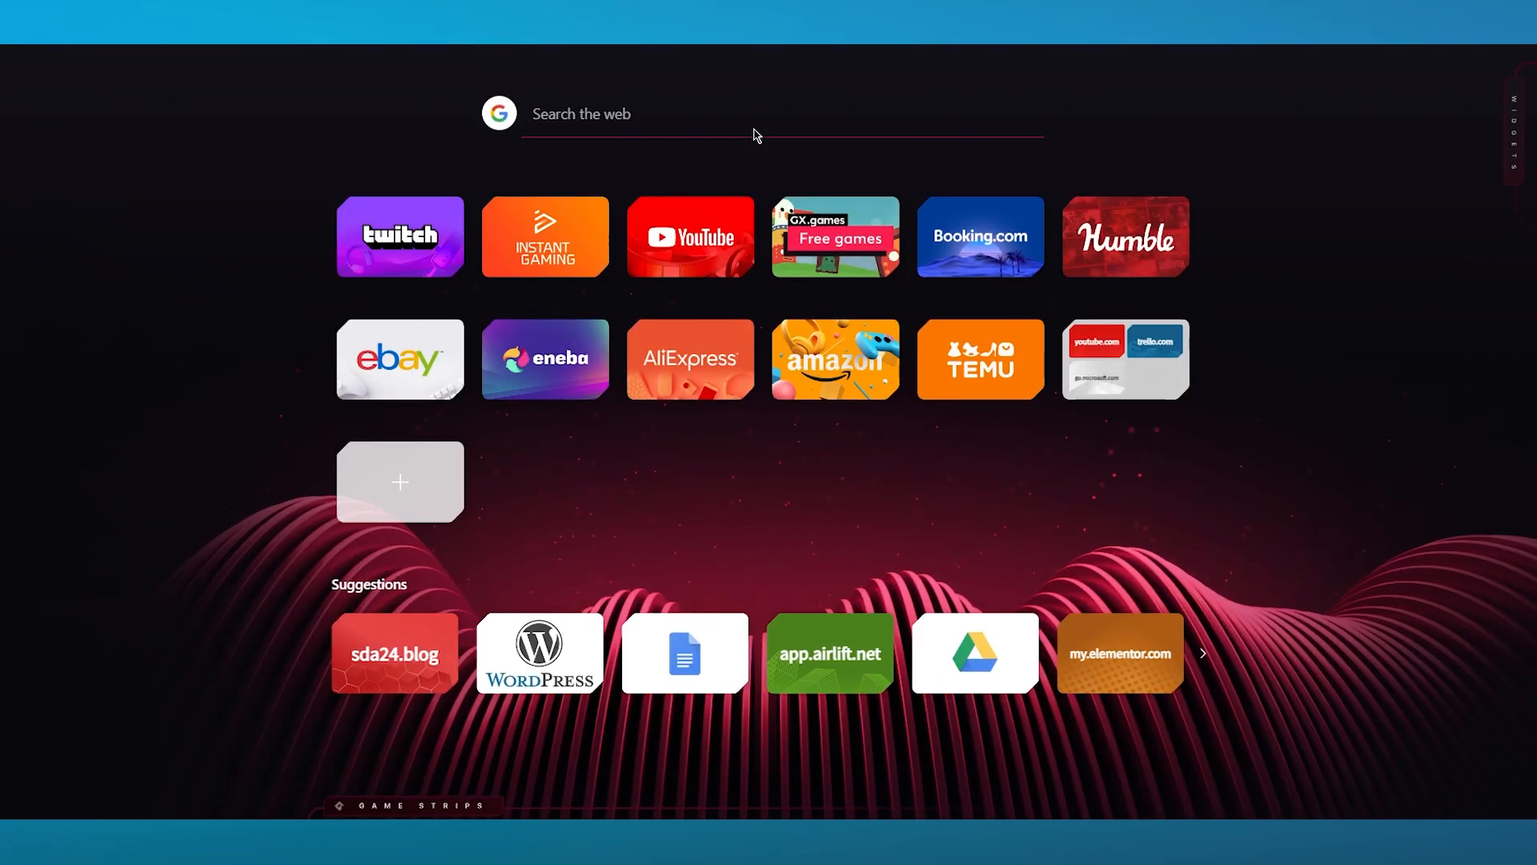
# - Search the web for "google merchant centre" and return to the search results
pyautogui.write('google')
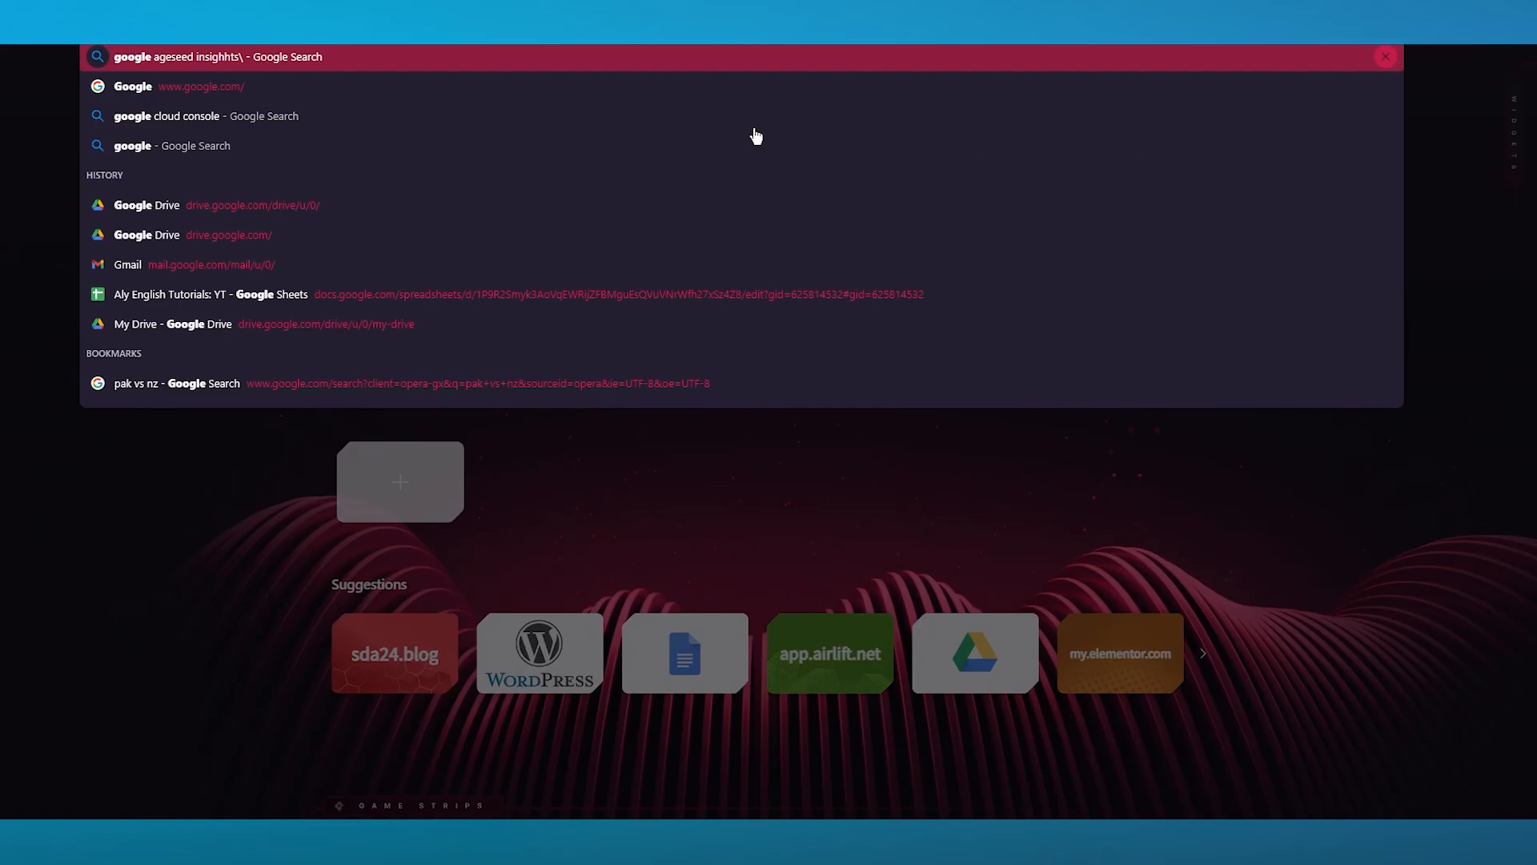
pyautogui.write(' mercha')
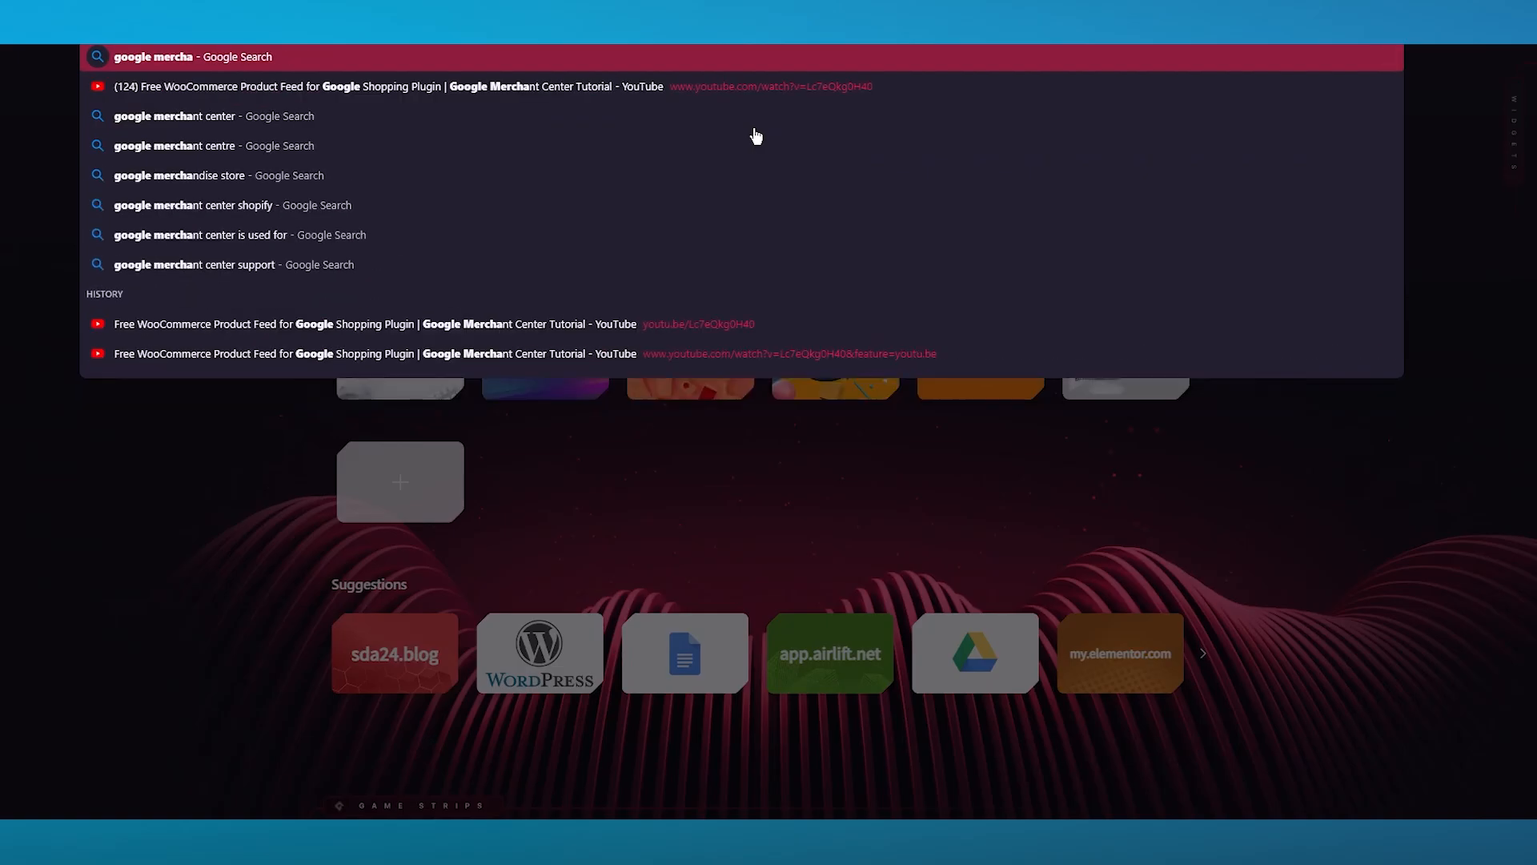
pyautogui.write('nt centre')
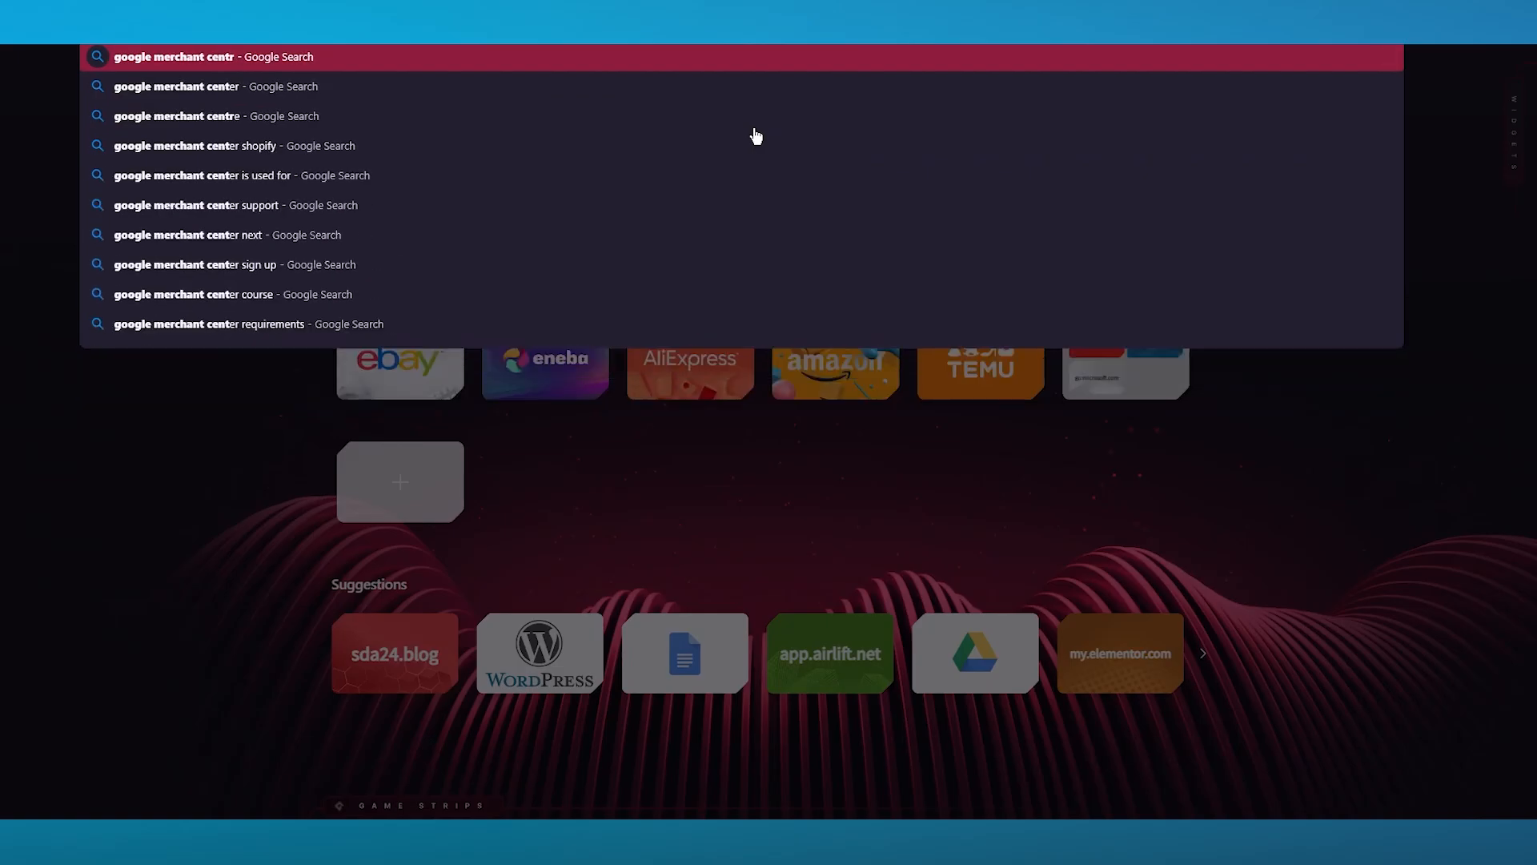
pyautogui.press('Return')
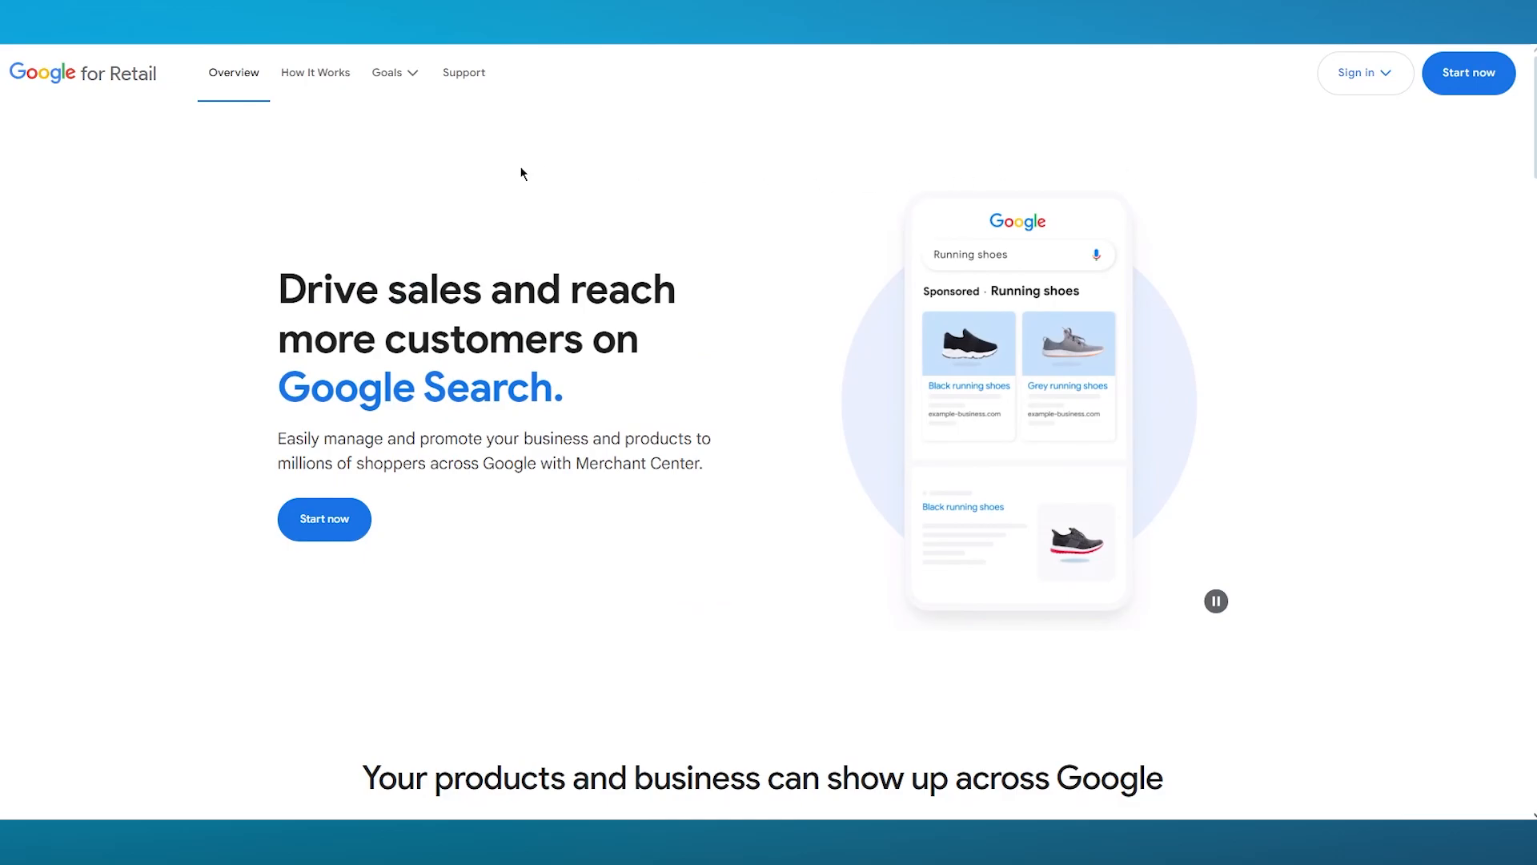
pyautogui.click(23, 29)
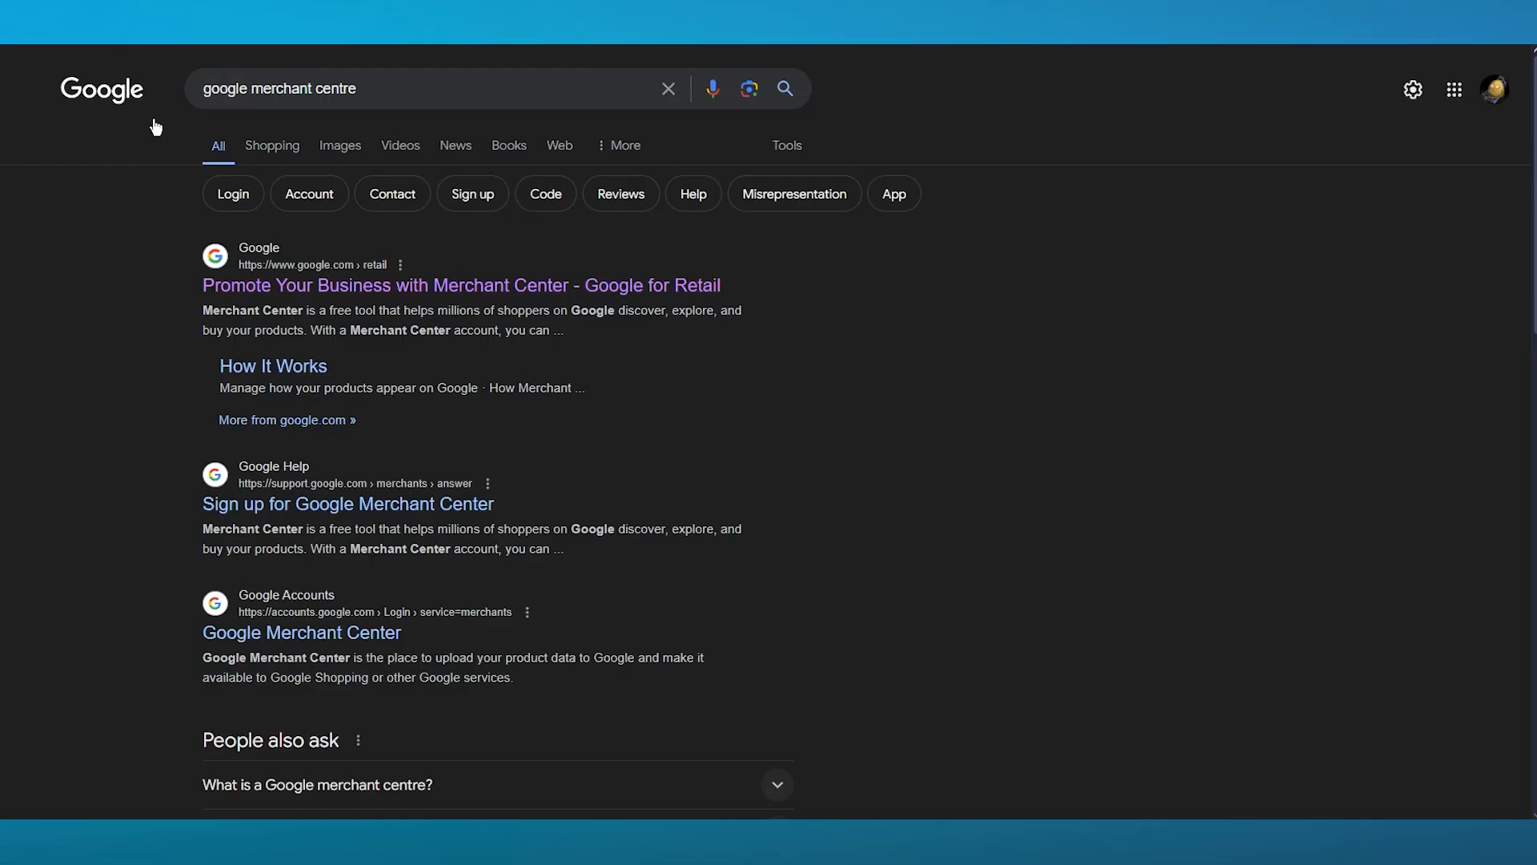
# - Open the "Sign up for Google Merchant Center" help article and go to Merchant Center from it
pyautogui.click(436, 503)
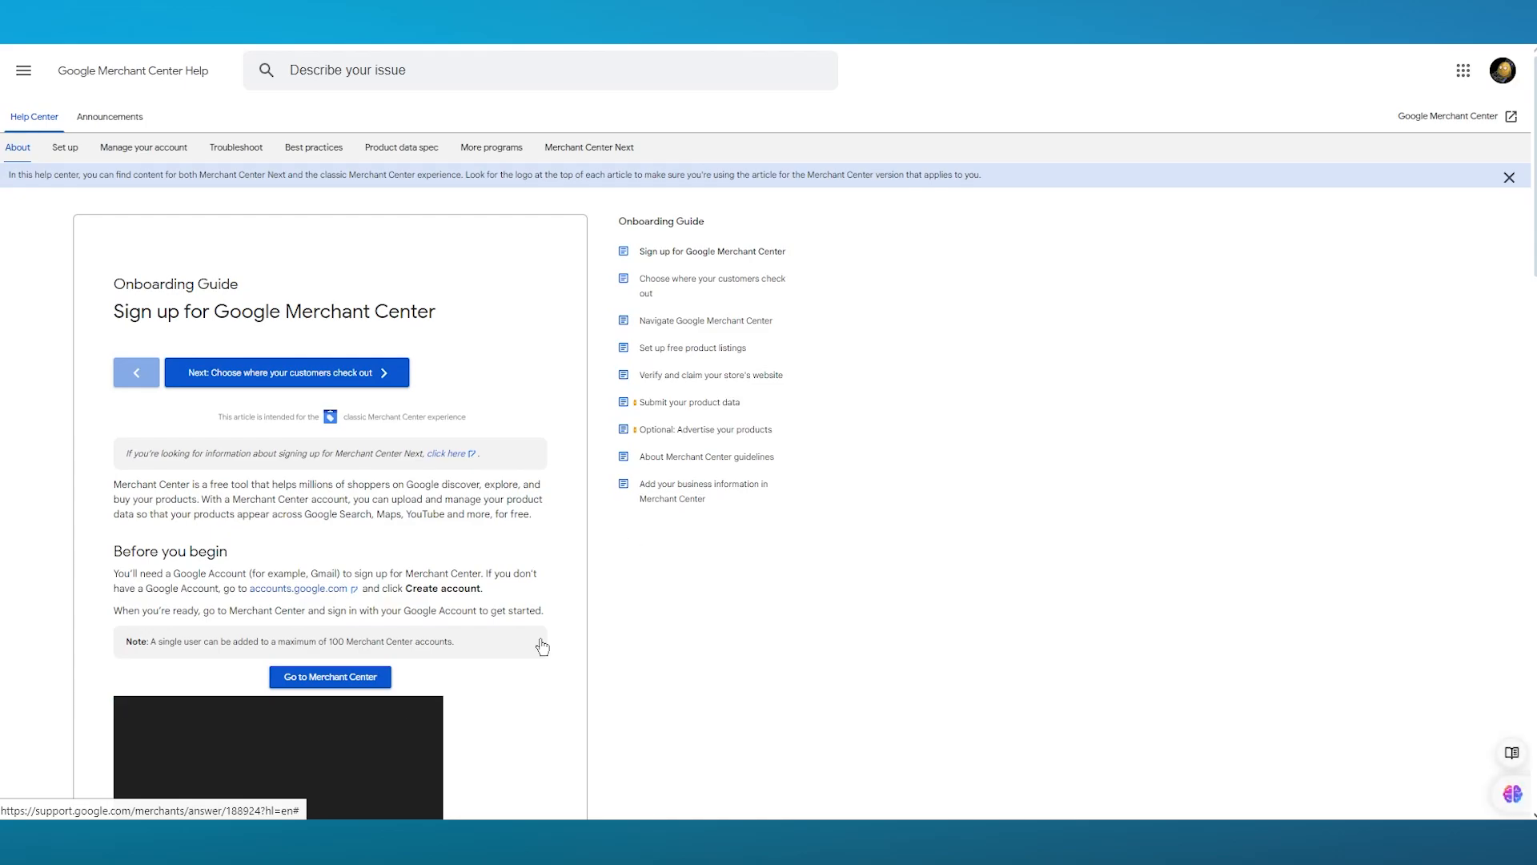
pyautogui.click(336, 678)
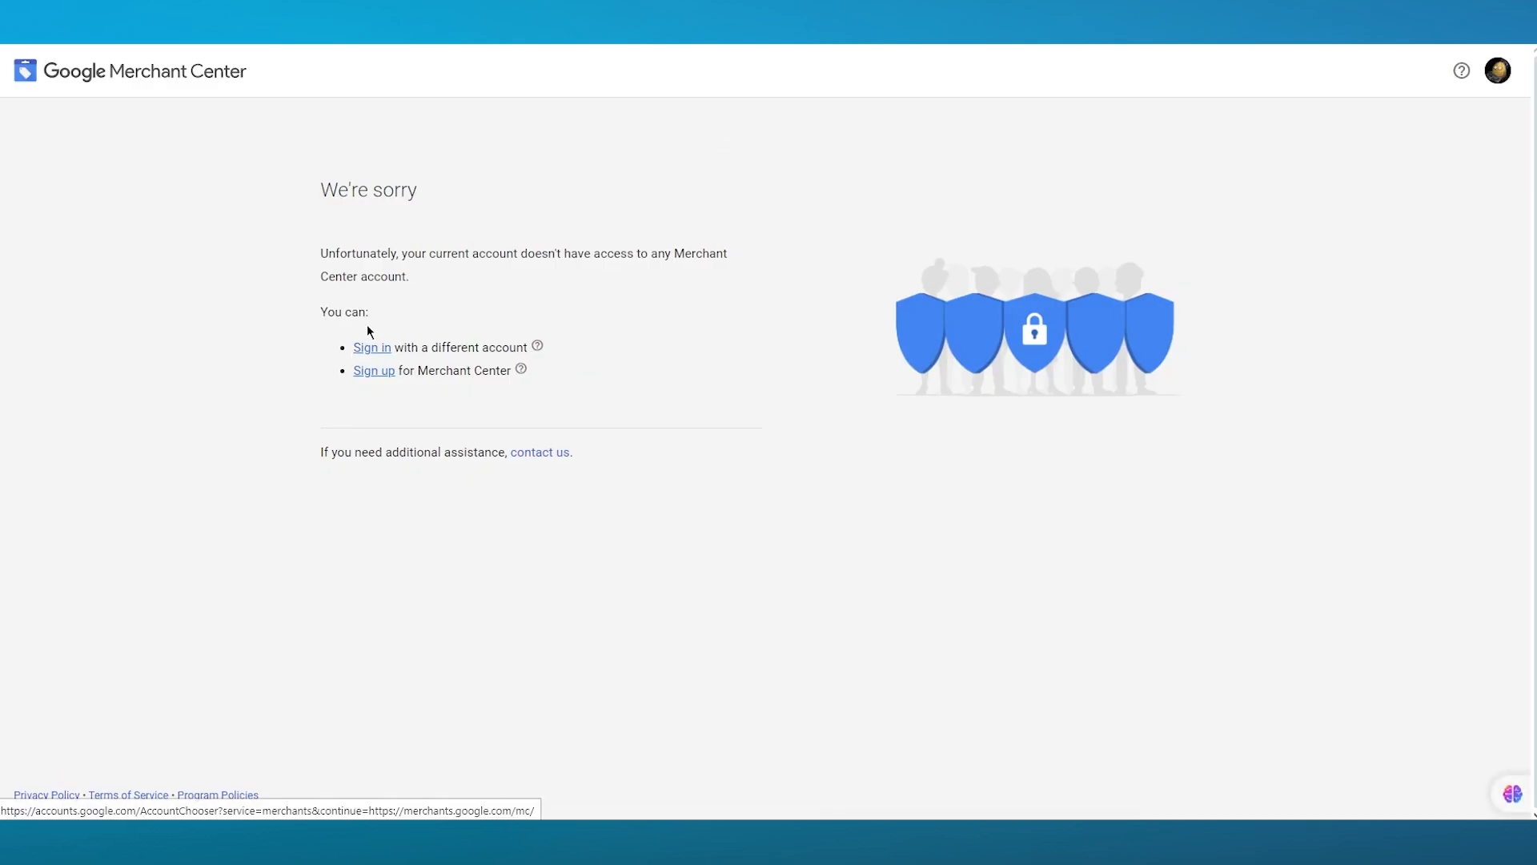
# - Start signing up for Merchant Center from the no-access page
pyautogui.moveTo(442, 305); pyautogui.dragTo(302, 229)
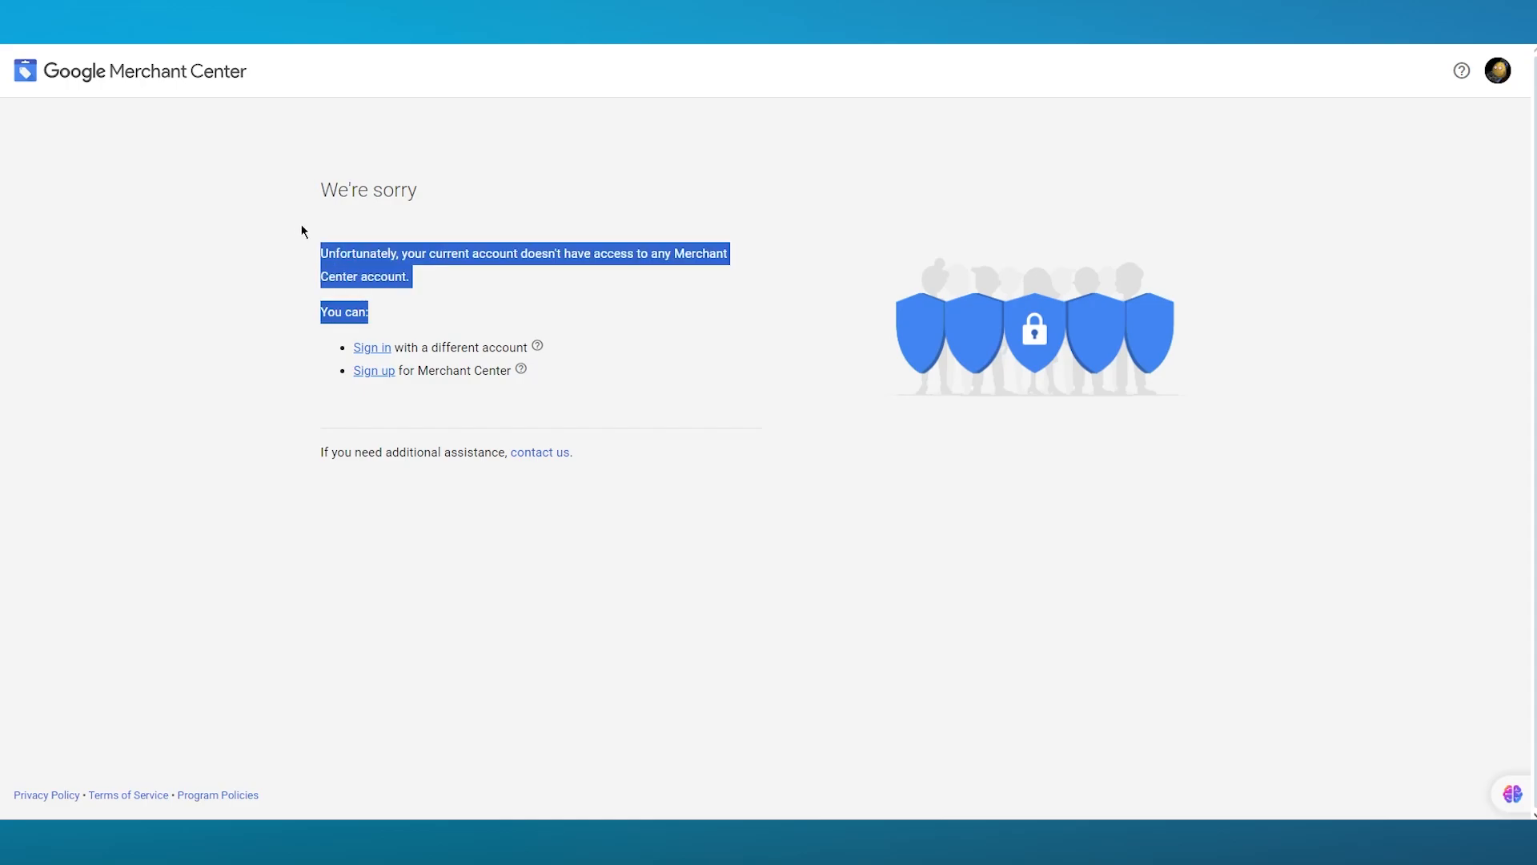
pyautogui.click(324, 353)
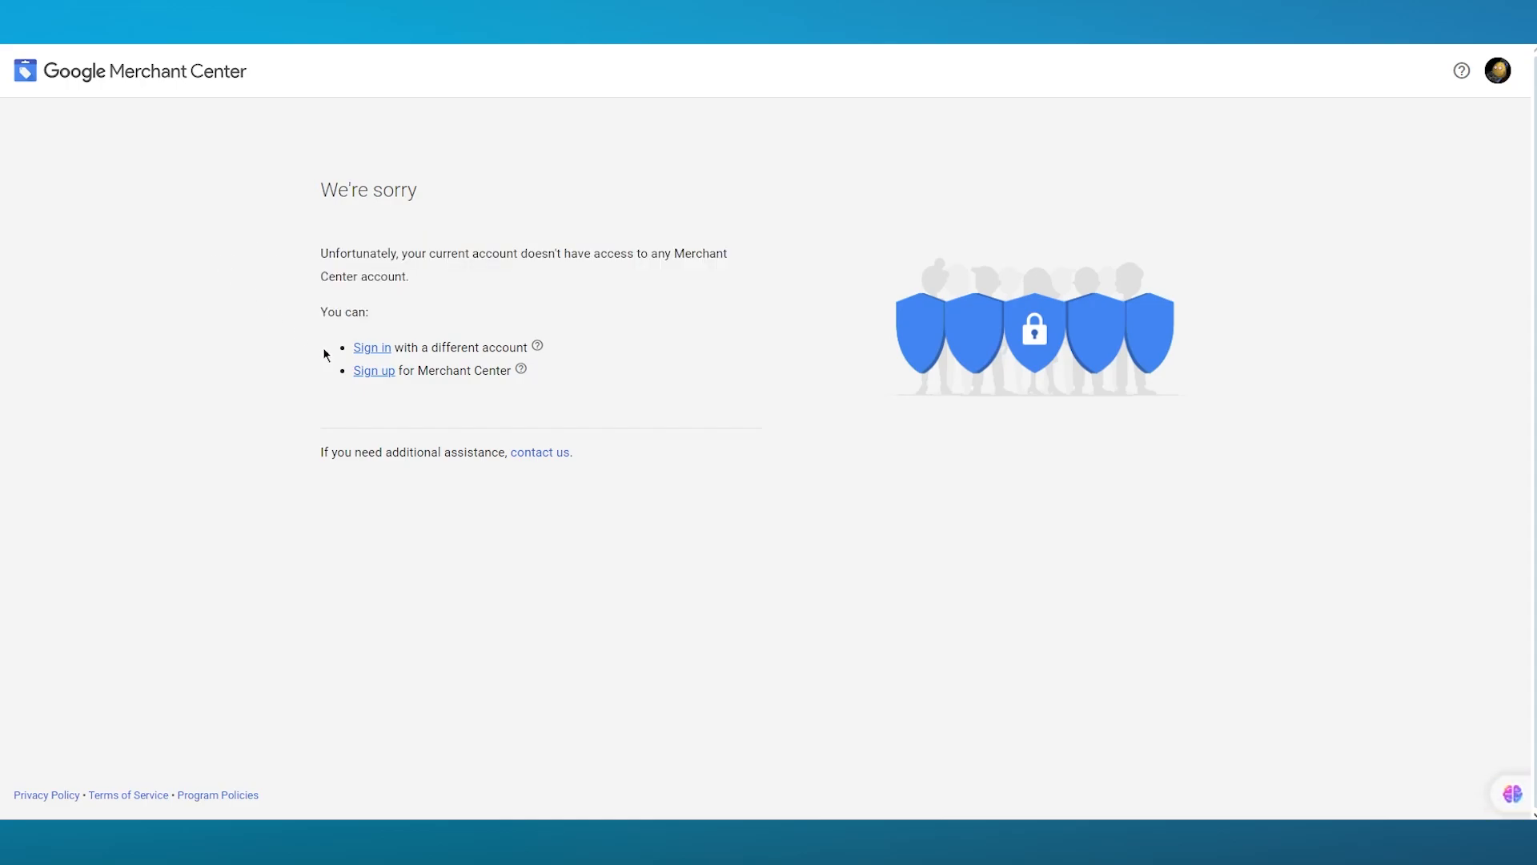
pyautogui.click(375, 373)
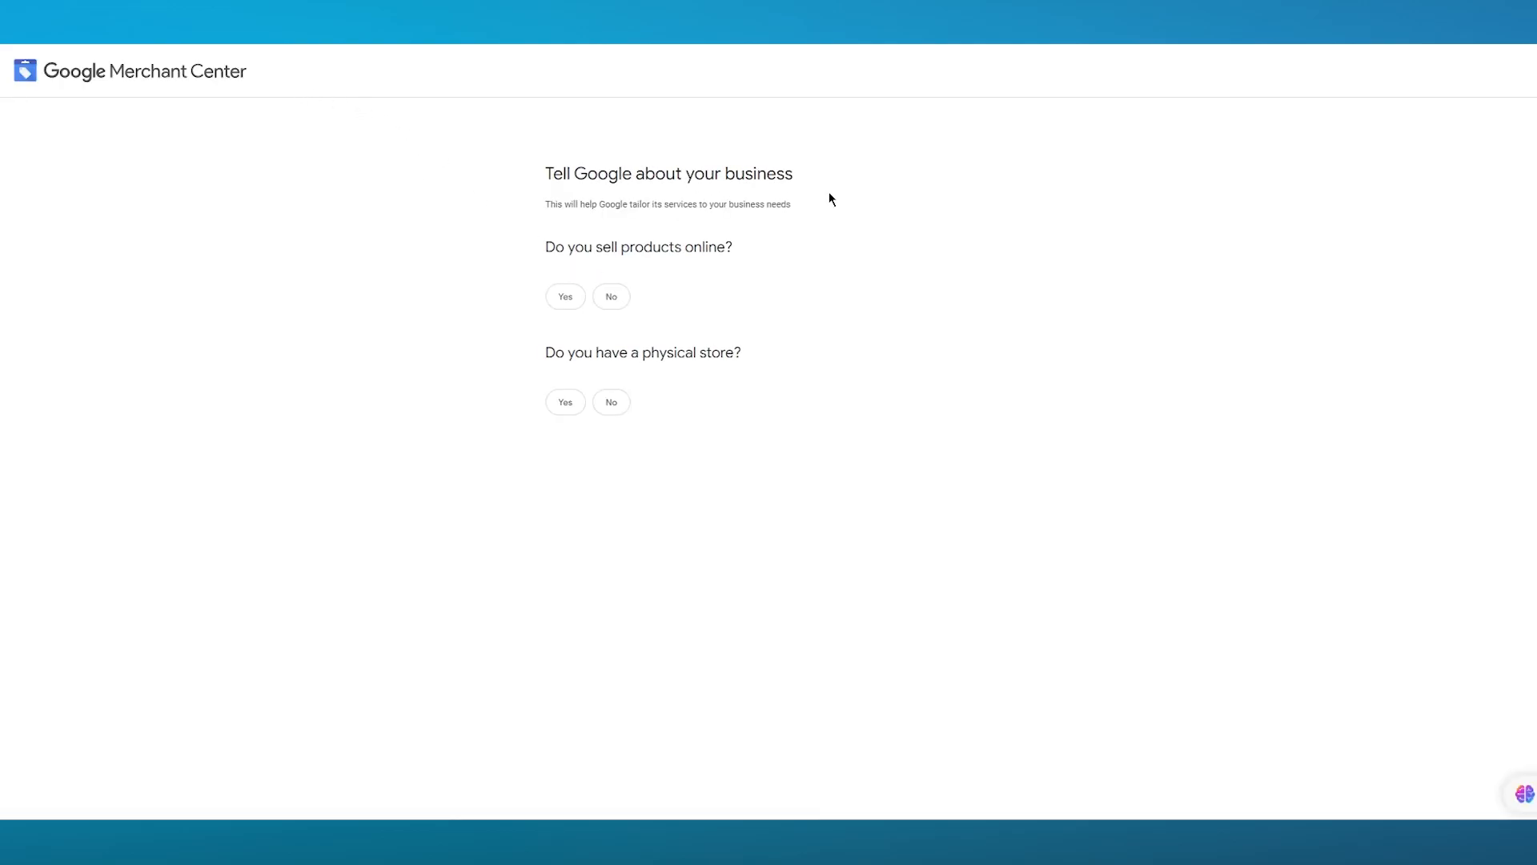
pyautogui.click(553, 306)
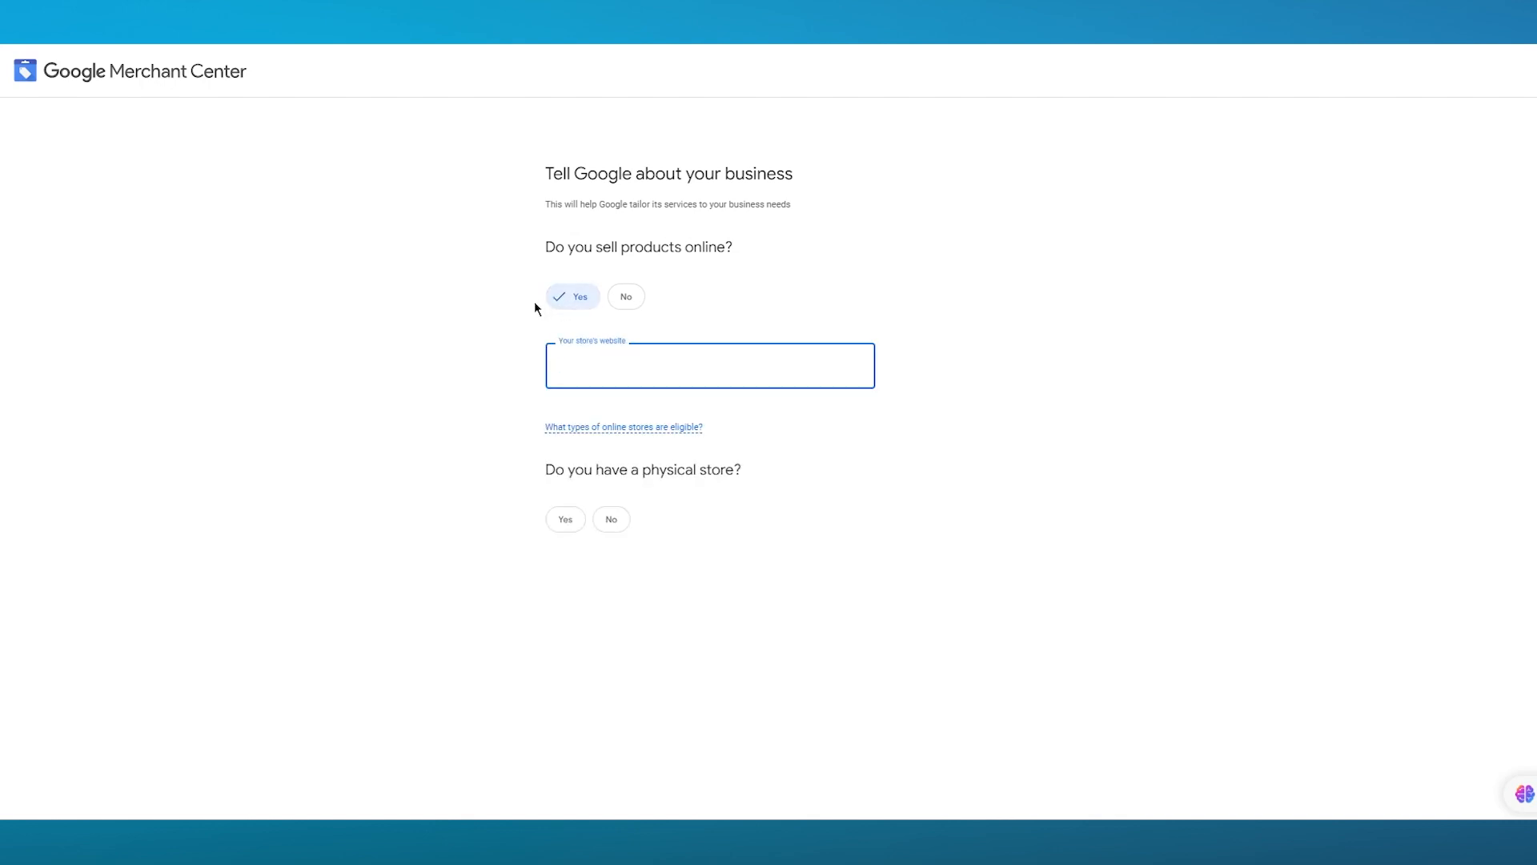
pyautogui.click(620, 367)
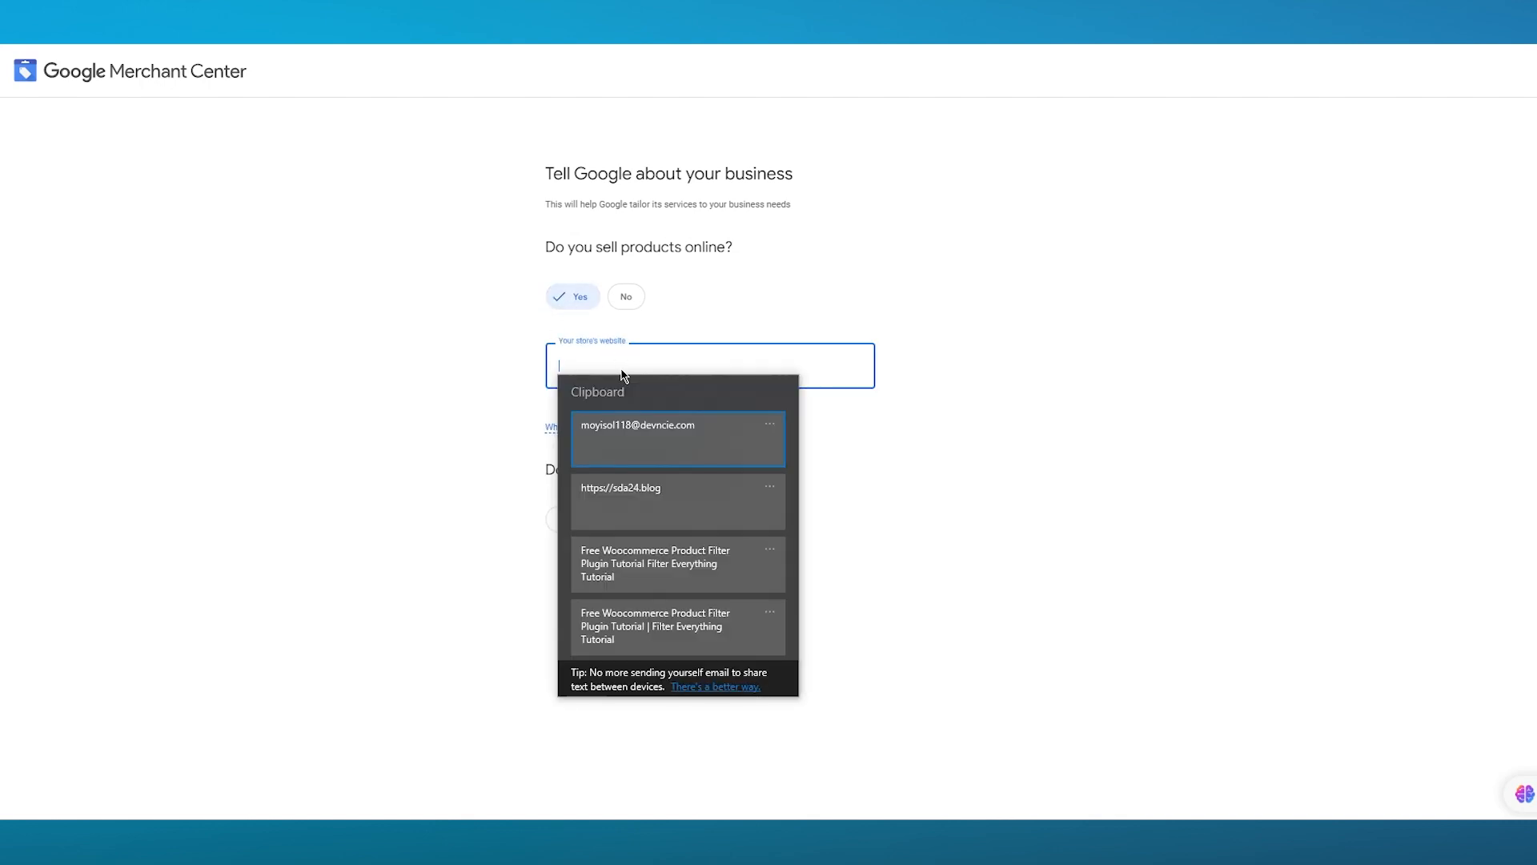
pyautogui.click(747, 490)
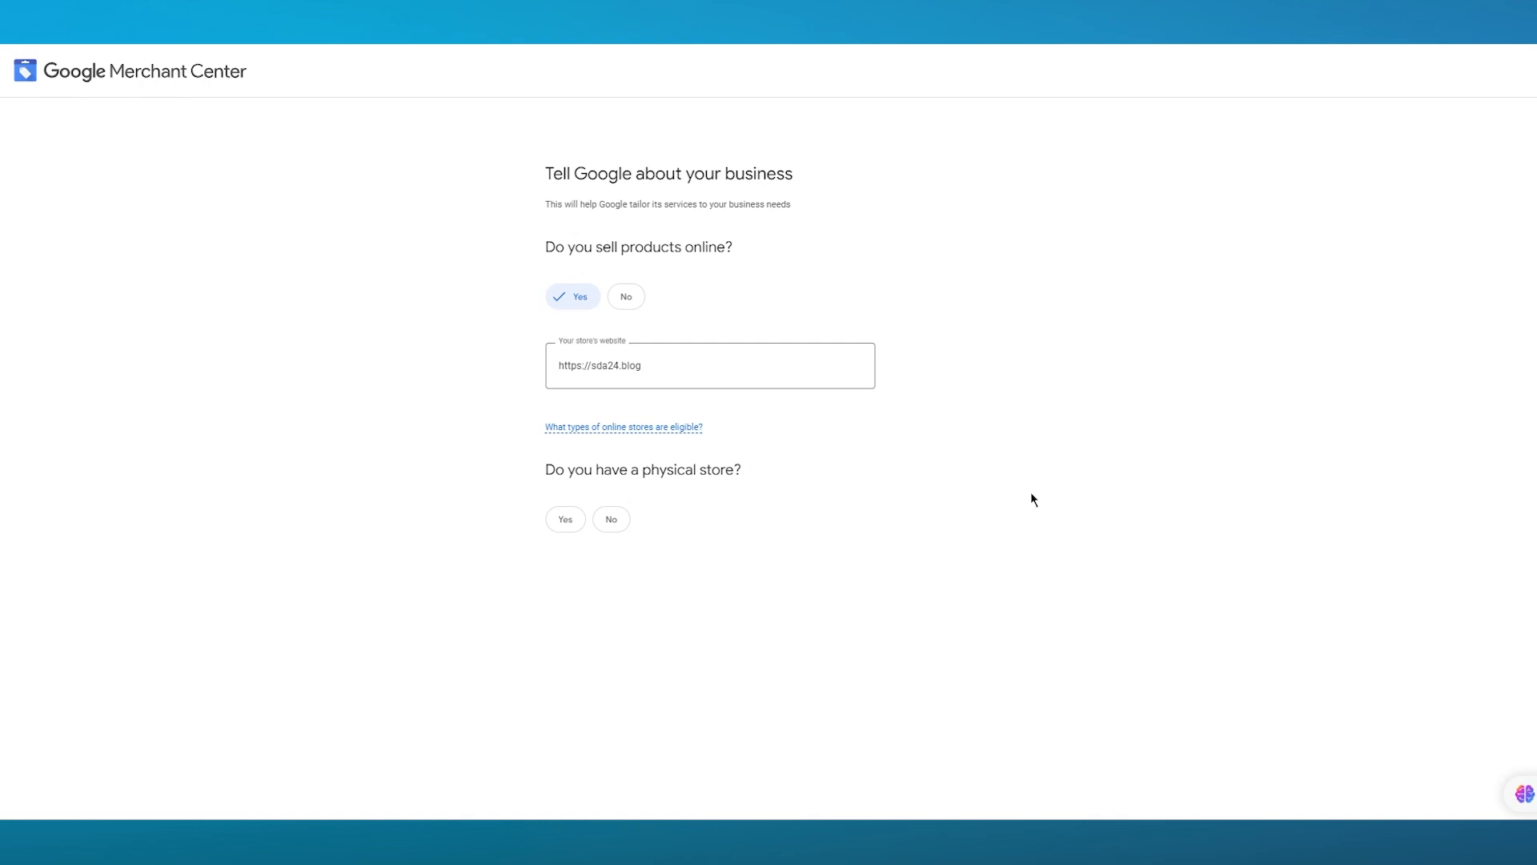
# - Answer No to having a physical store and continue
pyautogui.click(566, 522)
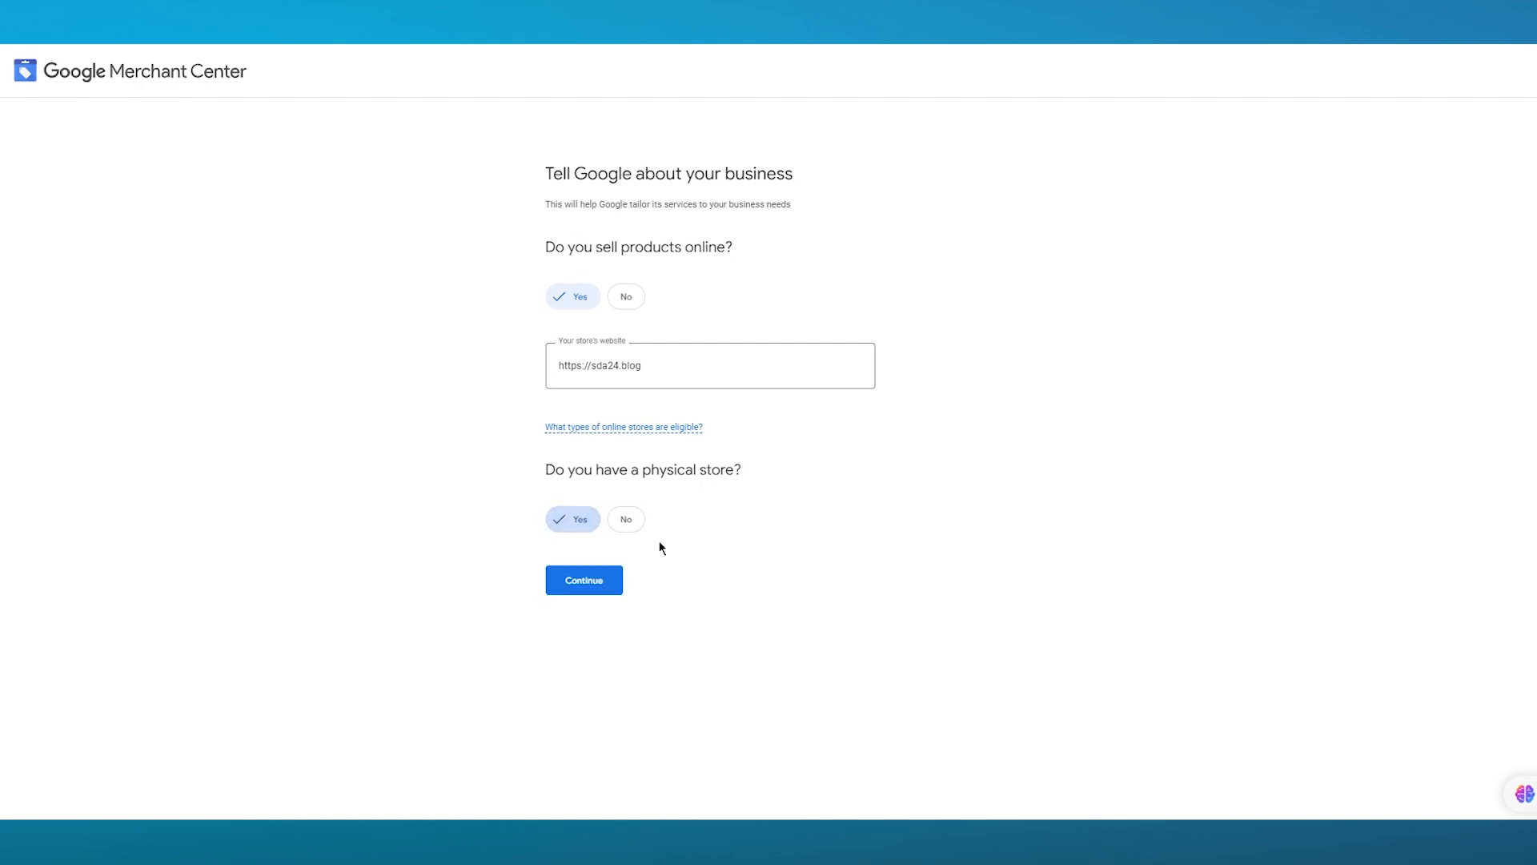
pyautogui.click(640, 517)
pyautogui.click(590, 581)
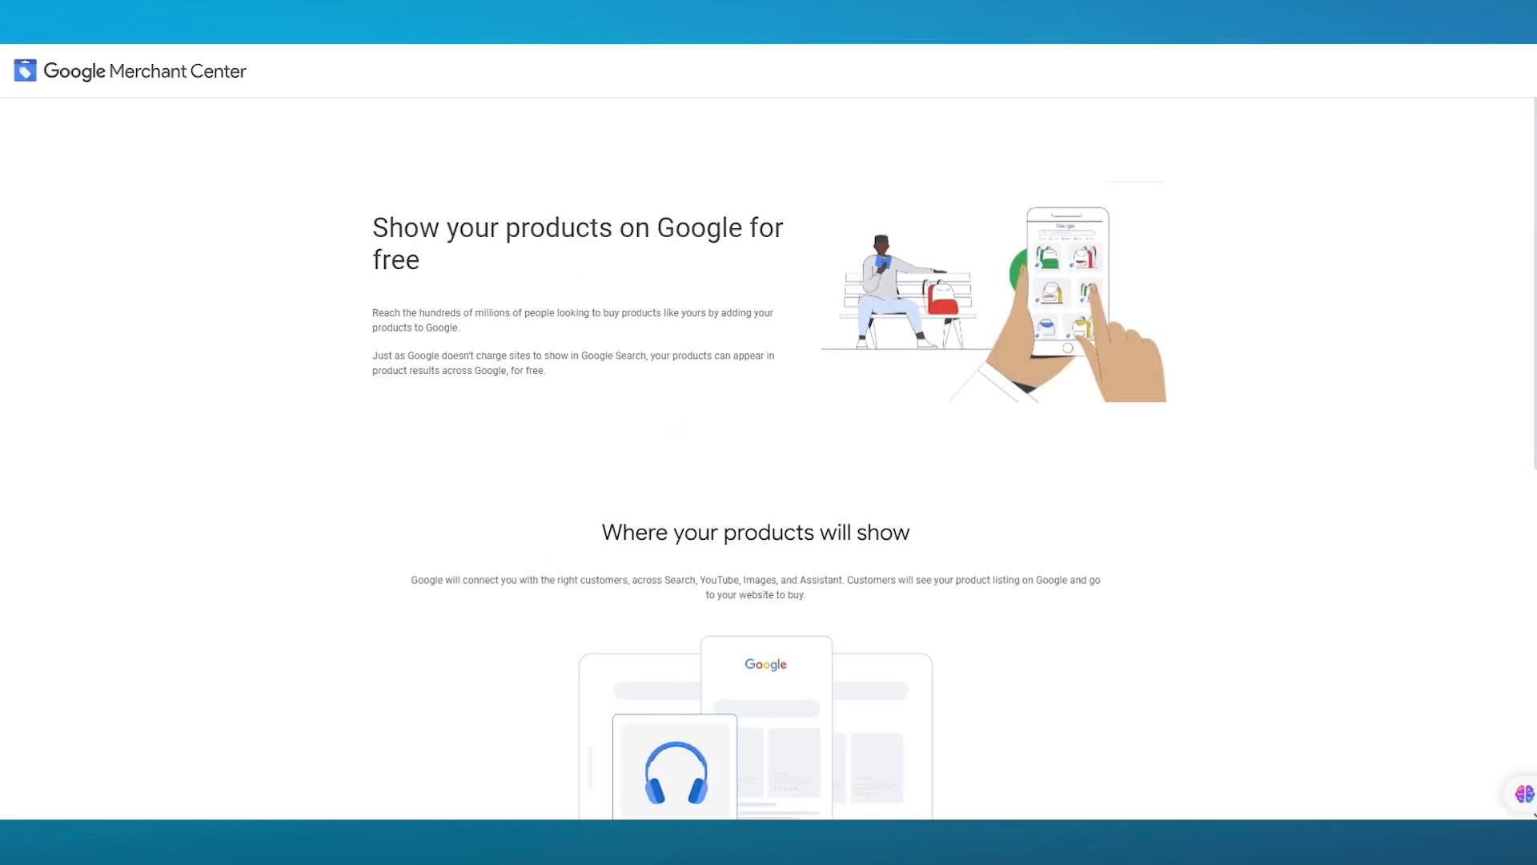
# - Continue past the free product listings overview to Merchant Center
pyautogui.scroll(-6, 896, 445)
pyautogui.scroll(-2, 793, 404)
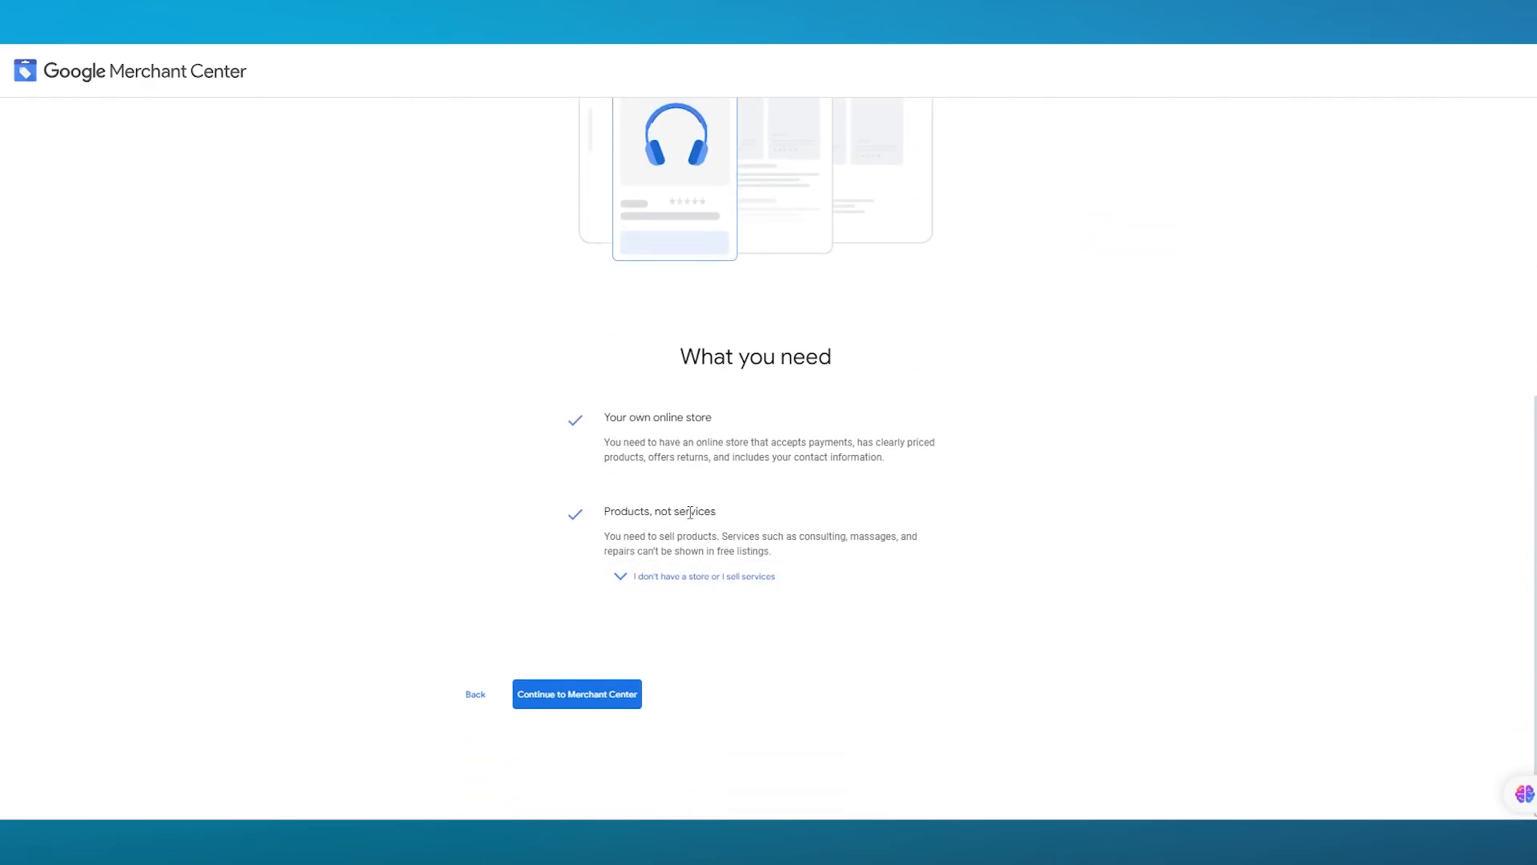
pyautogui.click(570, 695)
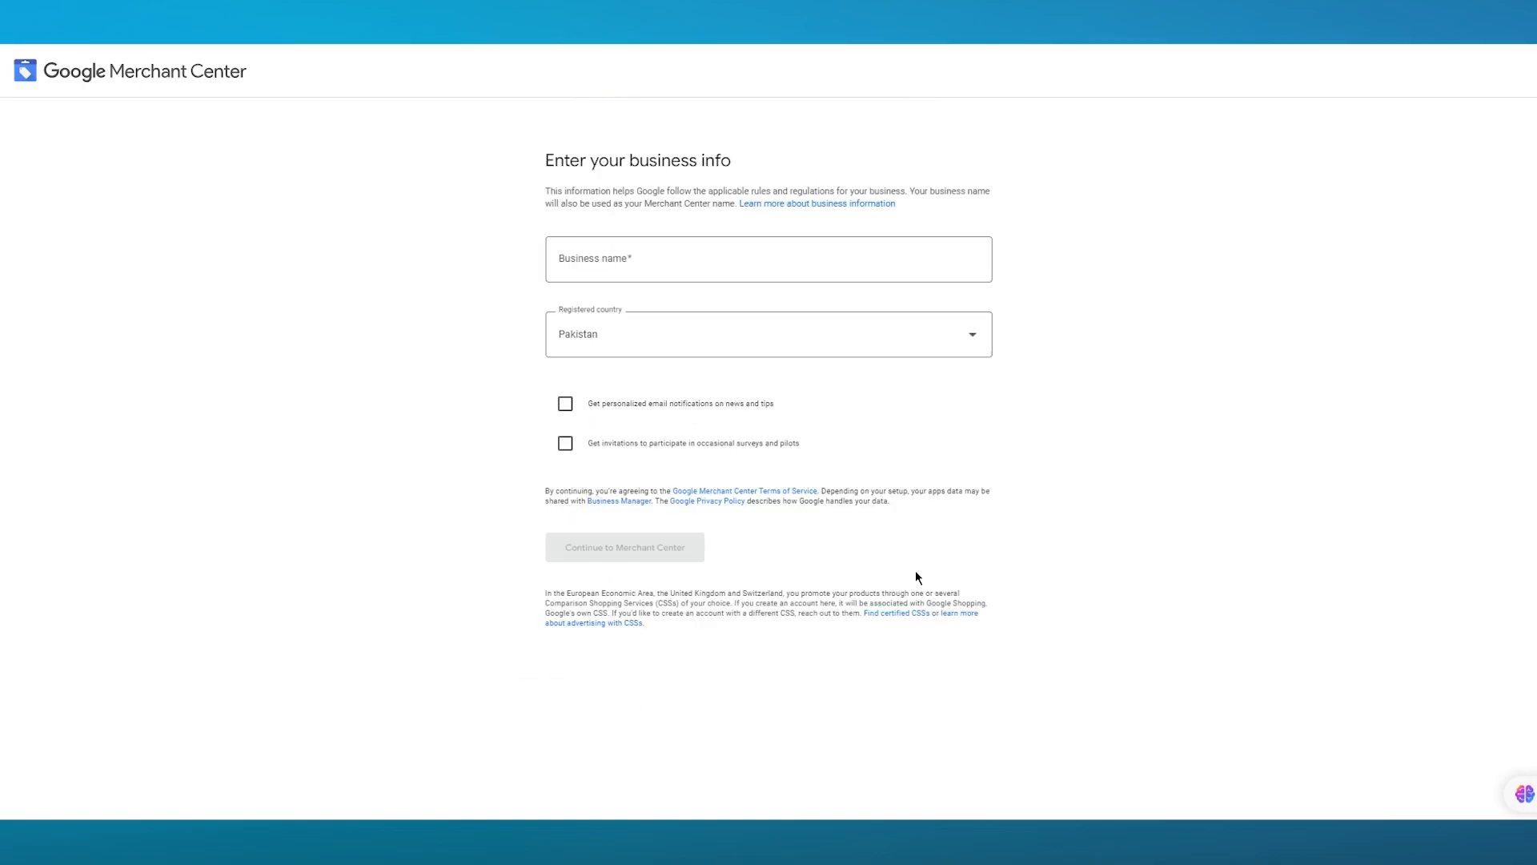
# - Enter "john store" as the business name, continue to Merchant Center, and start the welcome tour
pyautogui.click(622, 256)
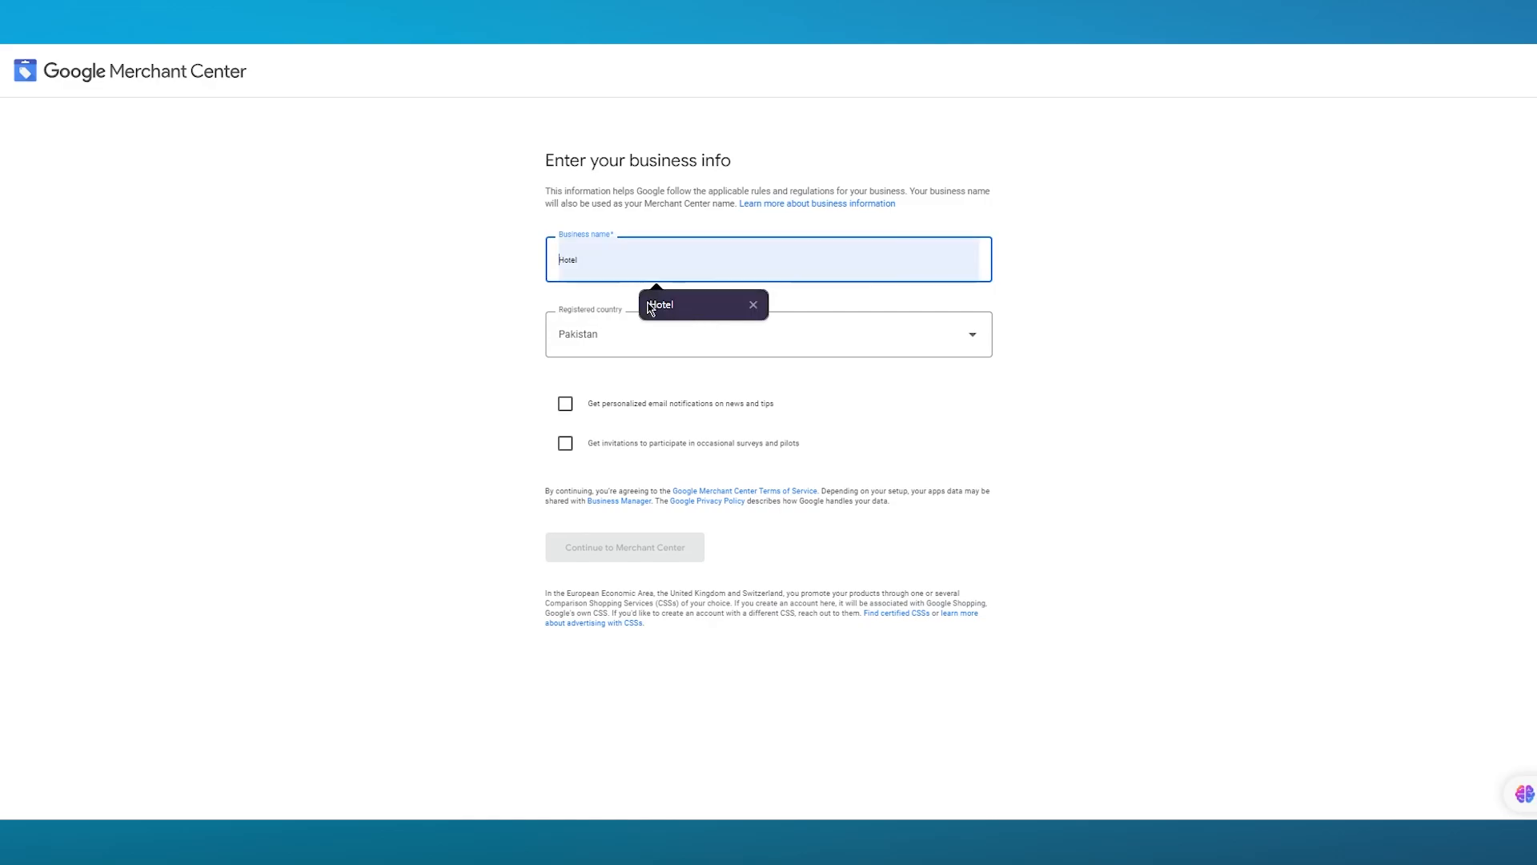
pyautogui.write('john st')
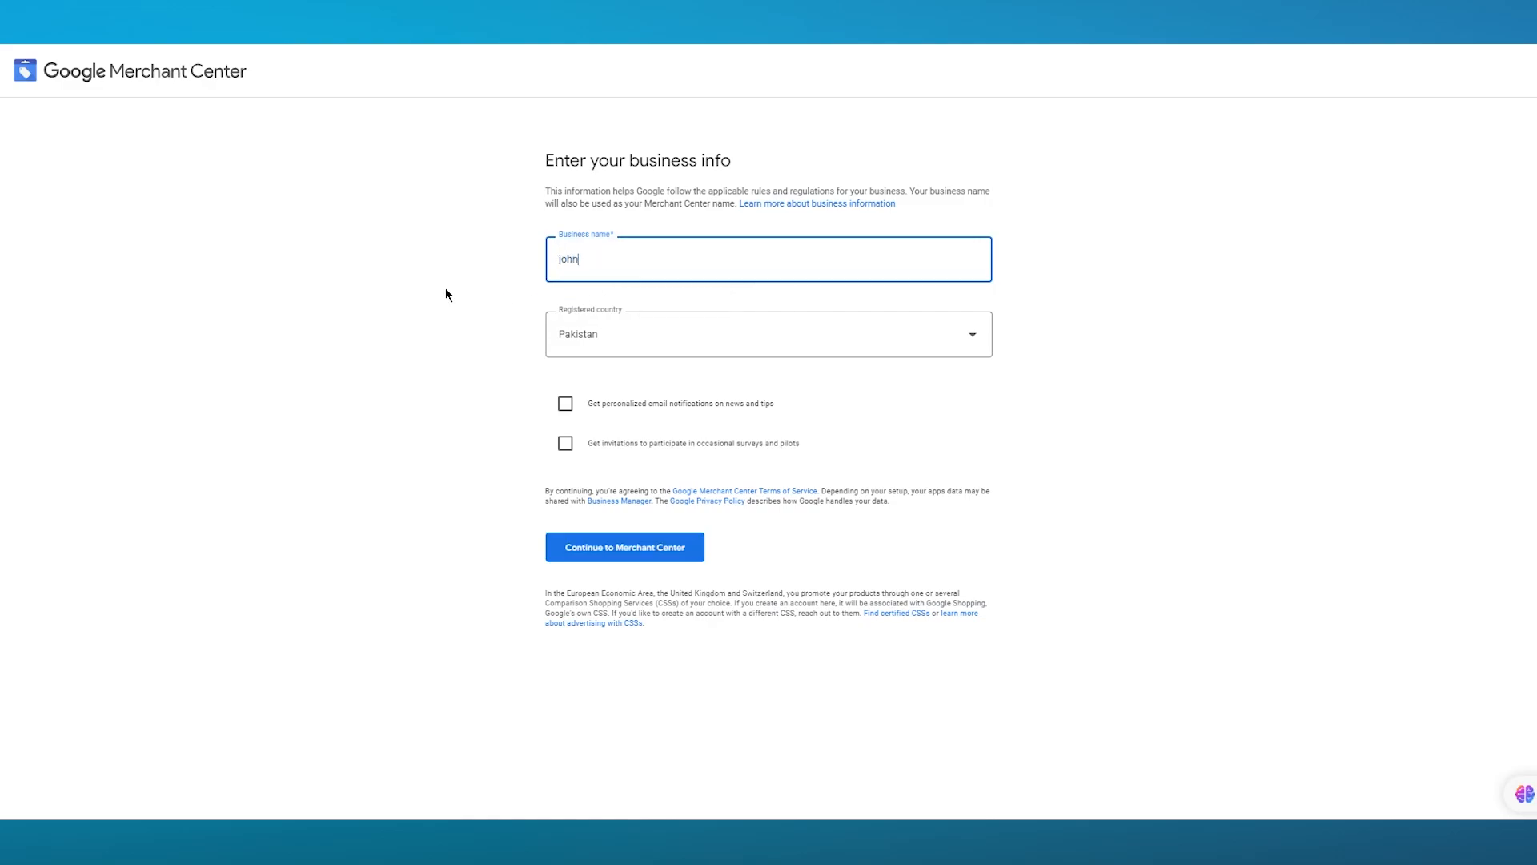
pyautogui.write('ore')
pyautogui.click(617, 548)
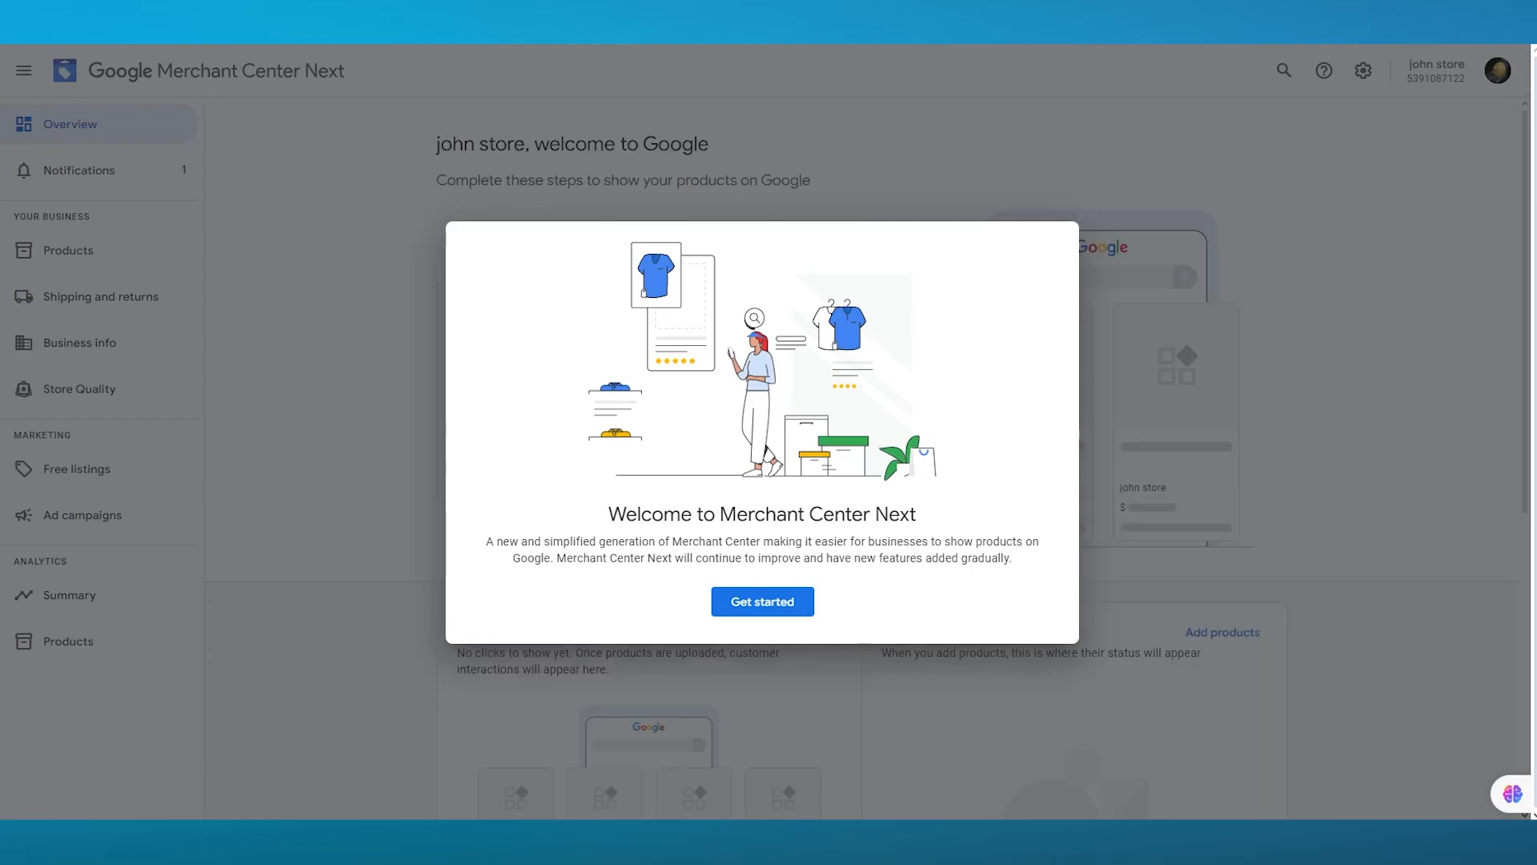
pyautogui.click(741, 597)
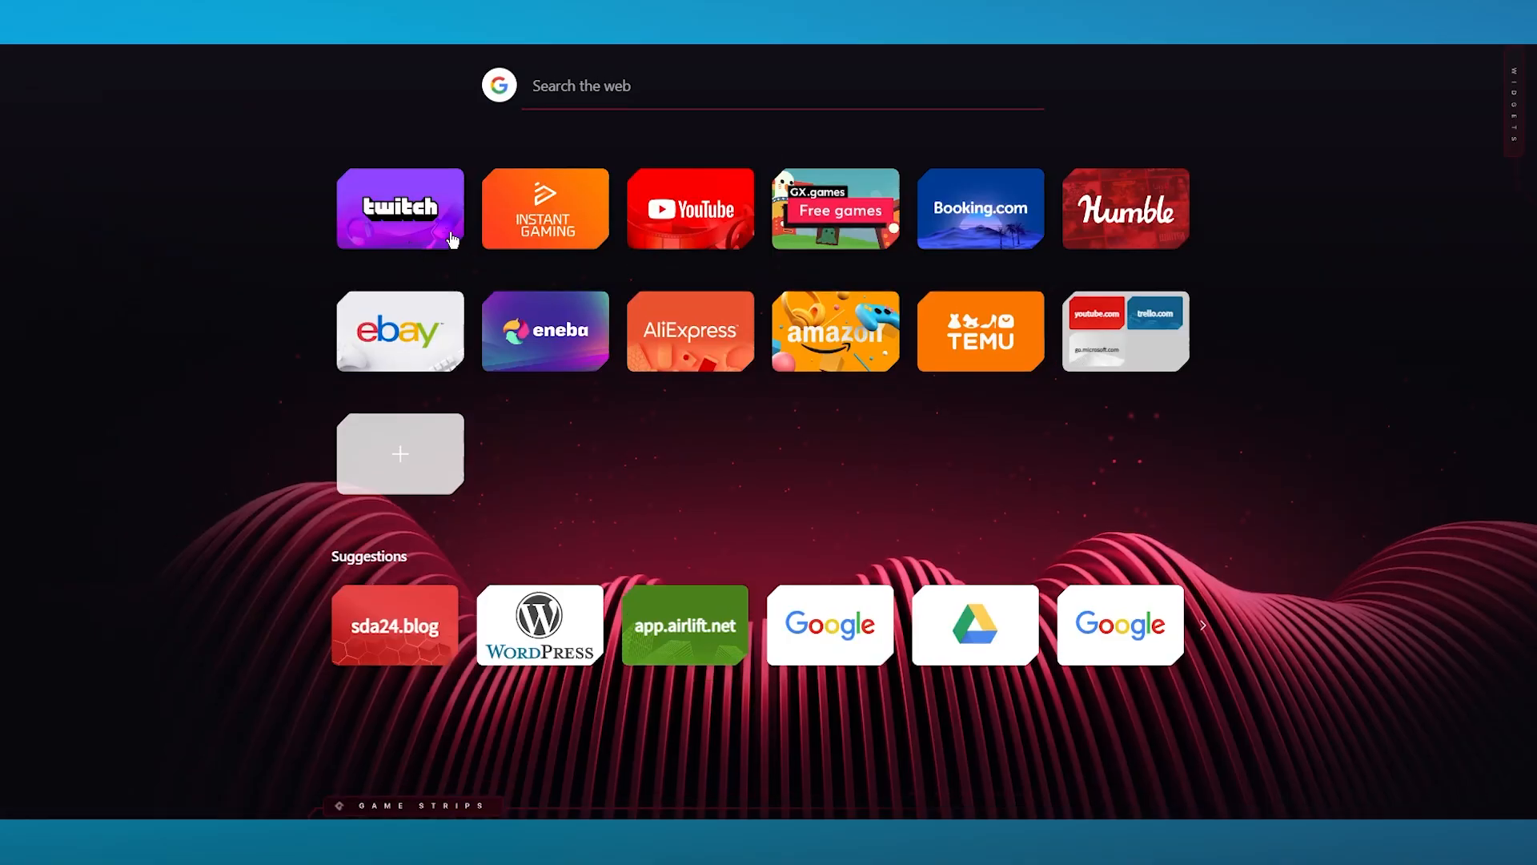
# - In a new tab, search Google for "lato" and open its Shopping results
pyautogui.hotkey('ctrl', 'l')
pyautogui.write('lato')
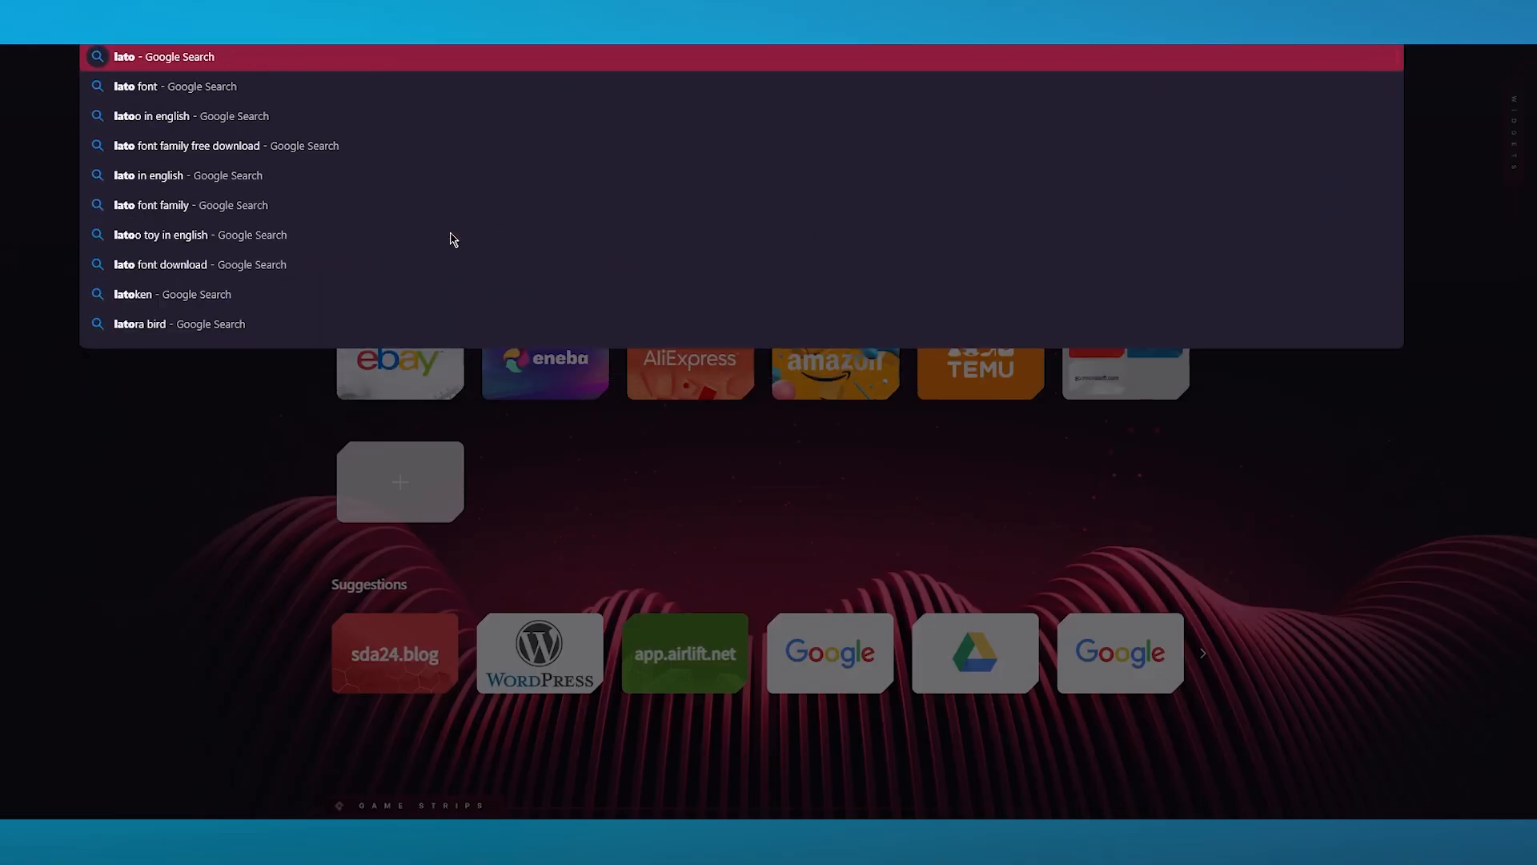
pyautogui.press('Return')
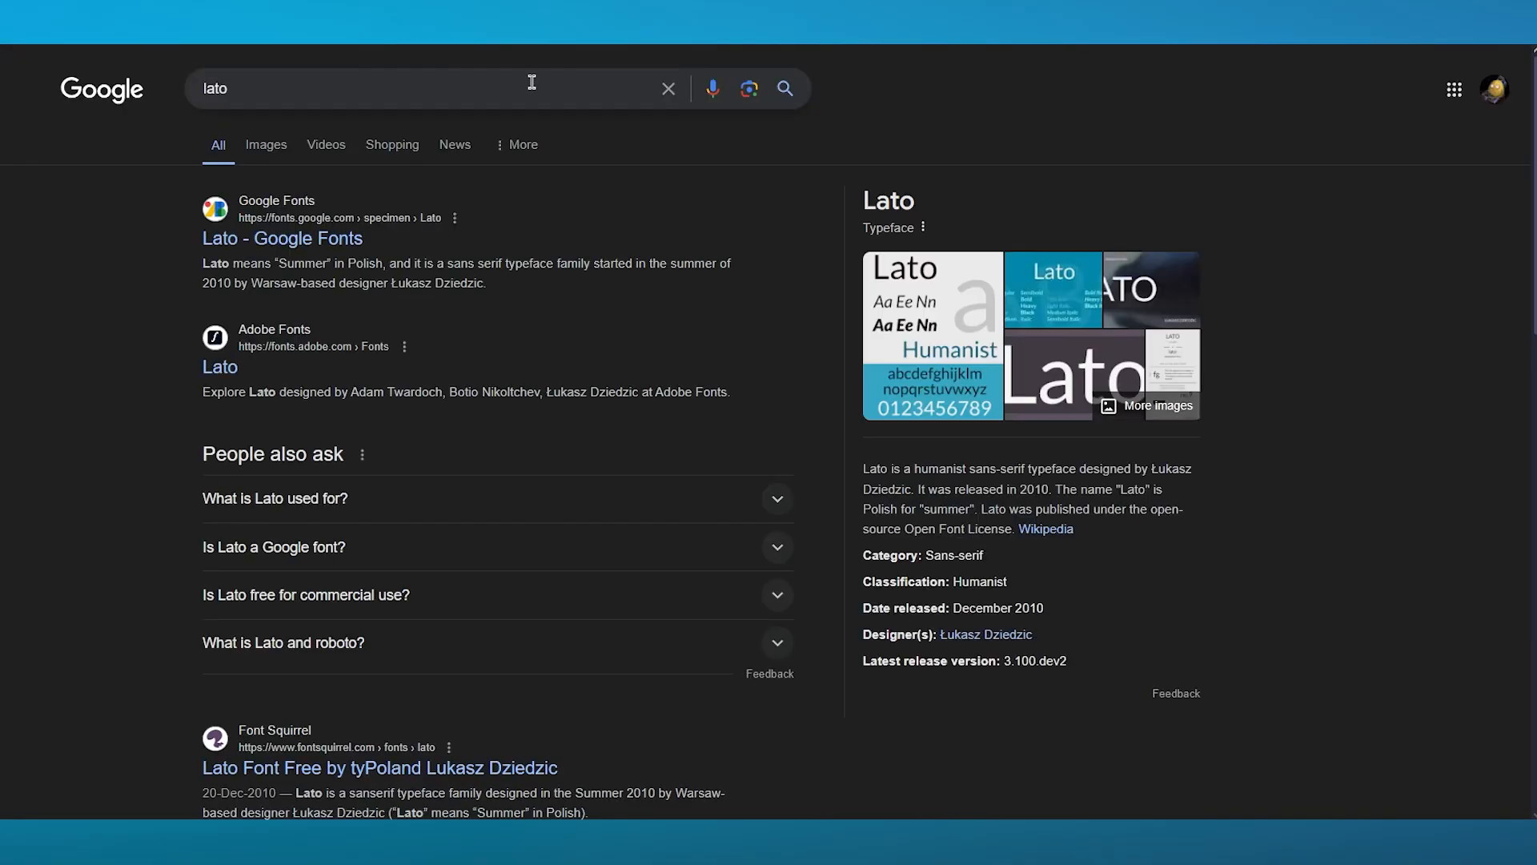
pyautogui.click(395, 147)
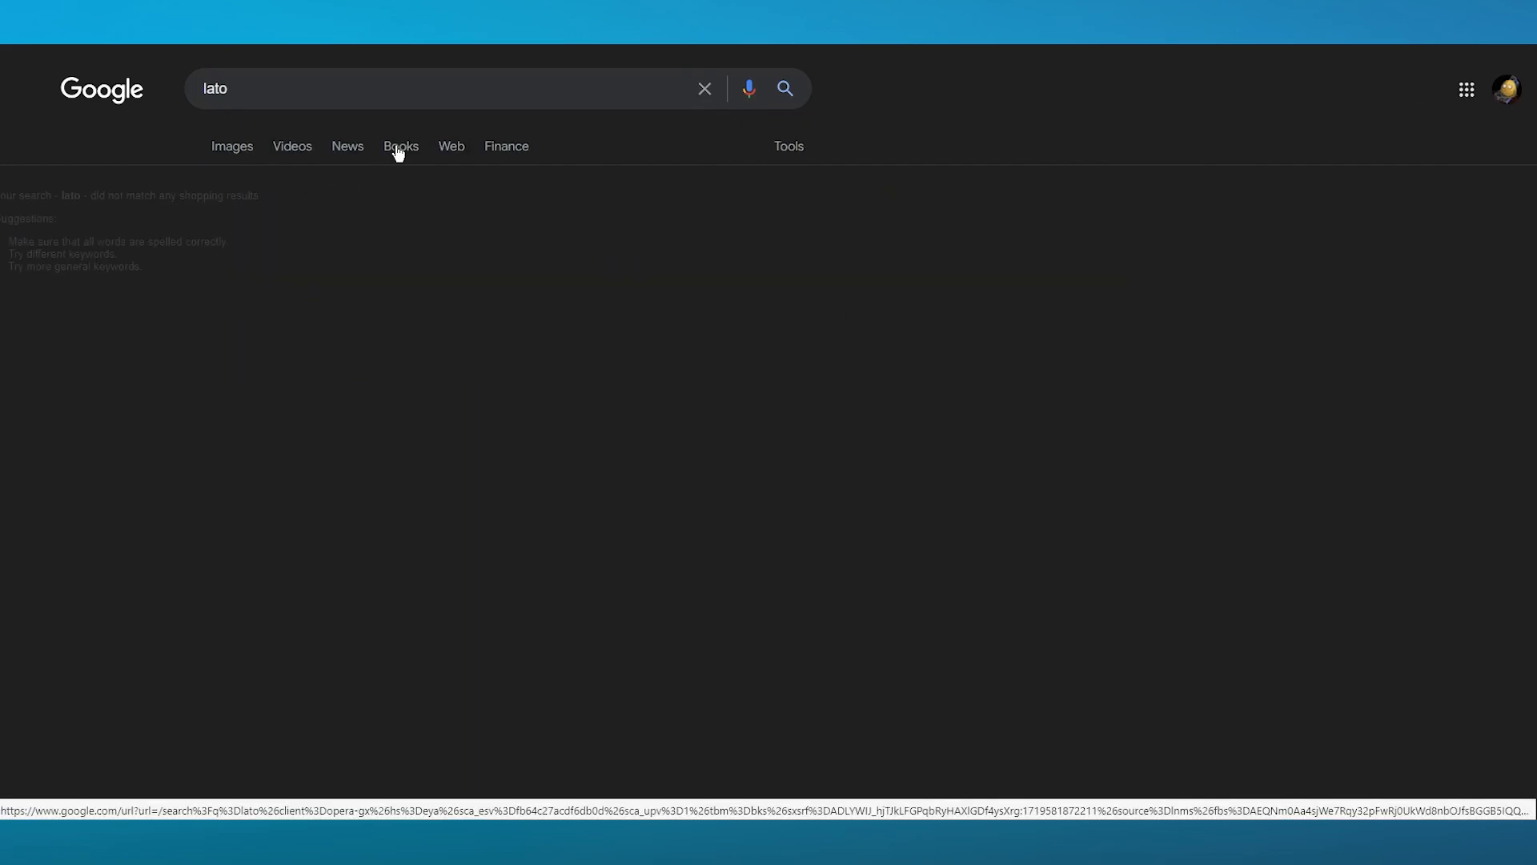
# - Search for "nike" and open its Shopping results
pyautogui.click(296, 86)
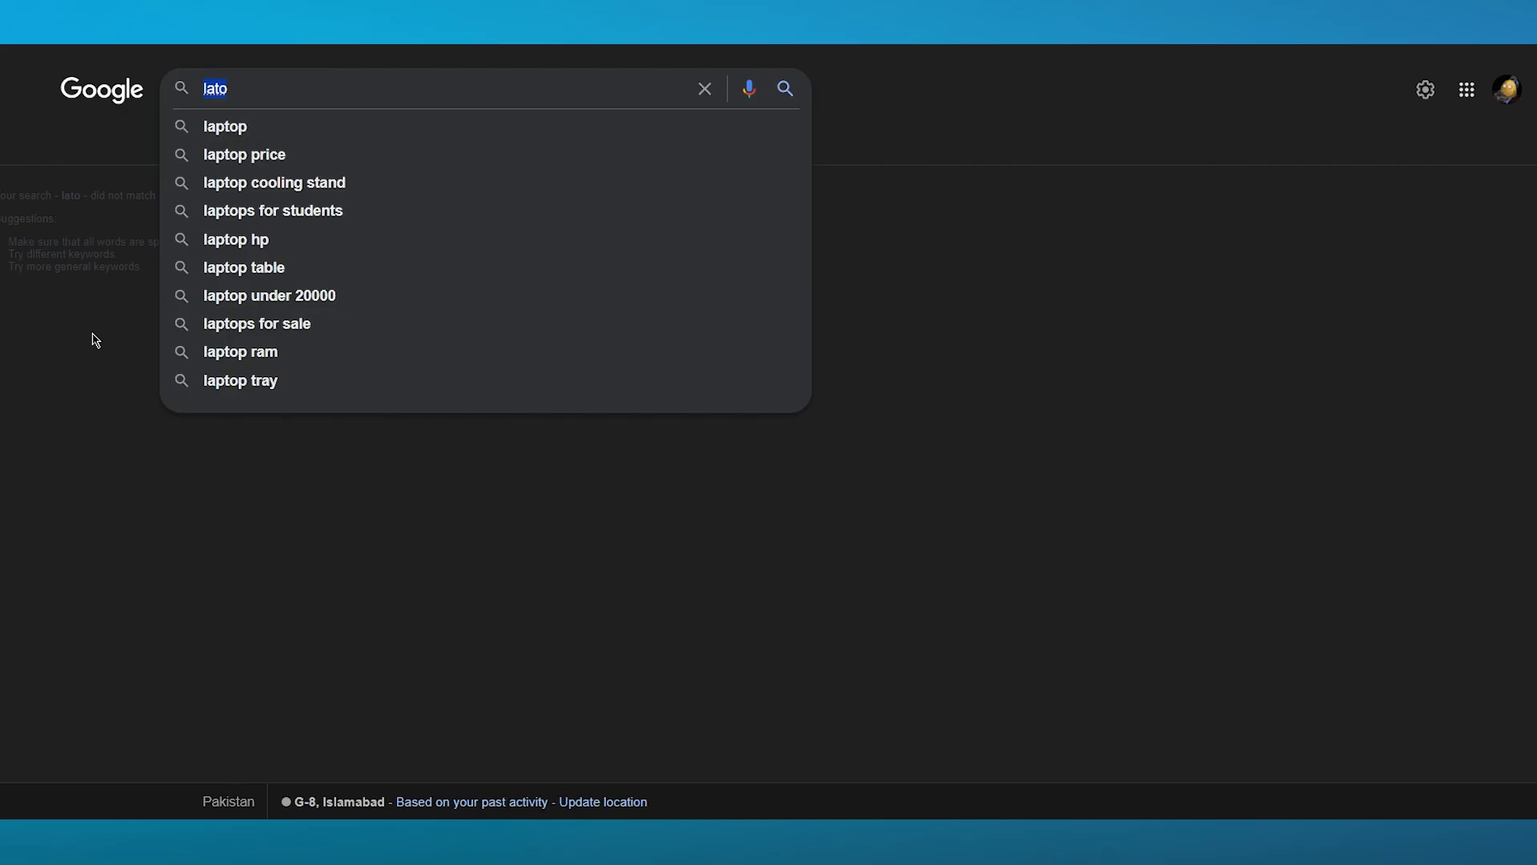
pyautogui.write('nike')
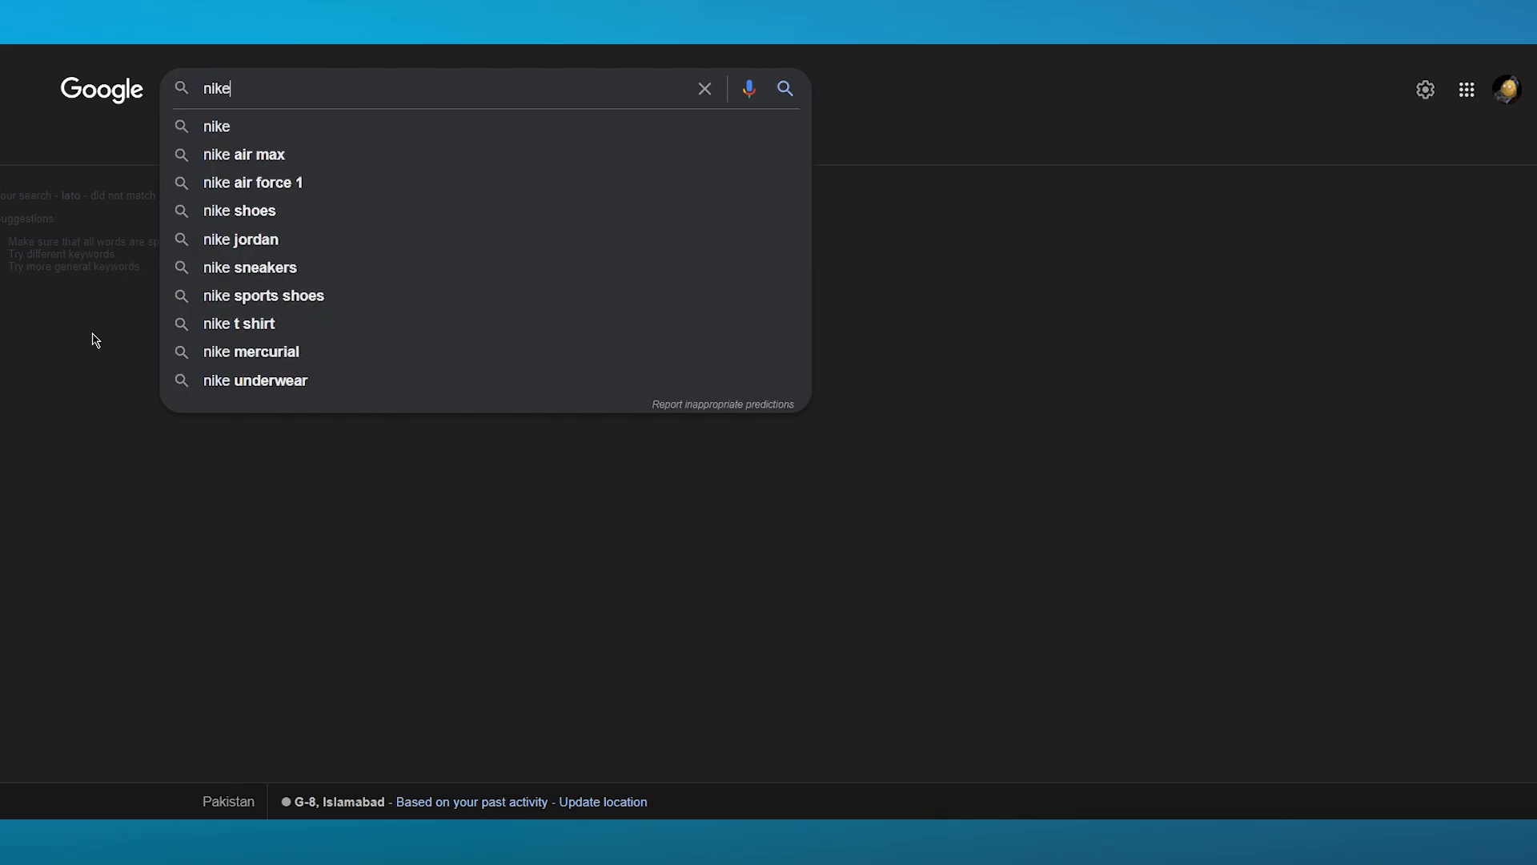
pyautogui.press('Return')
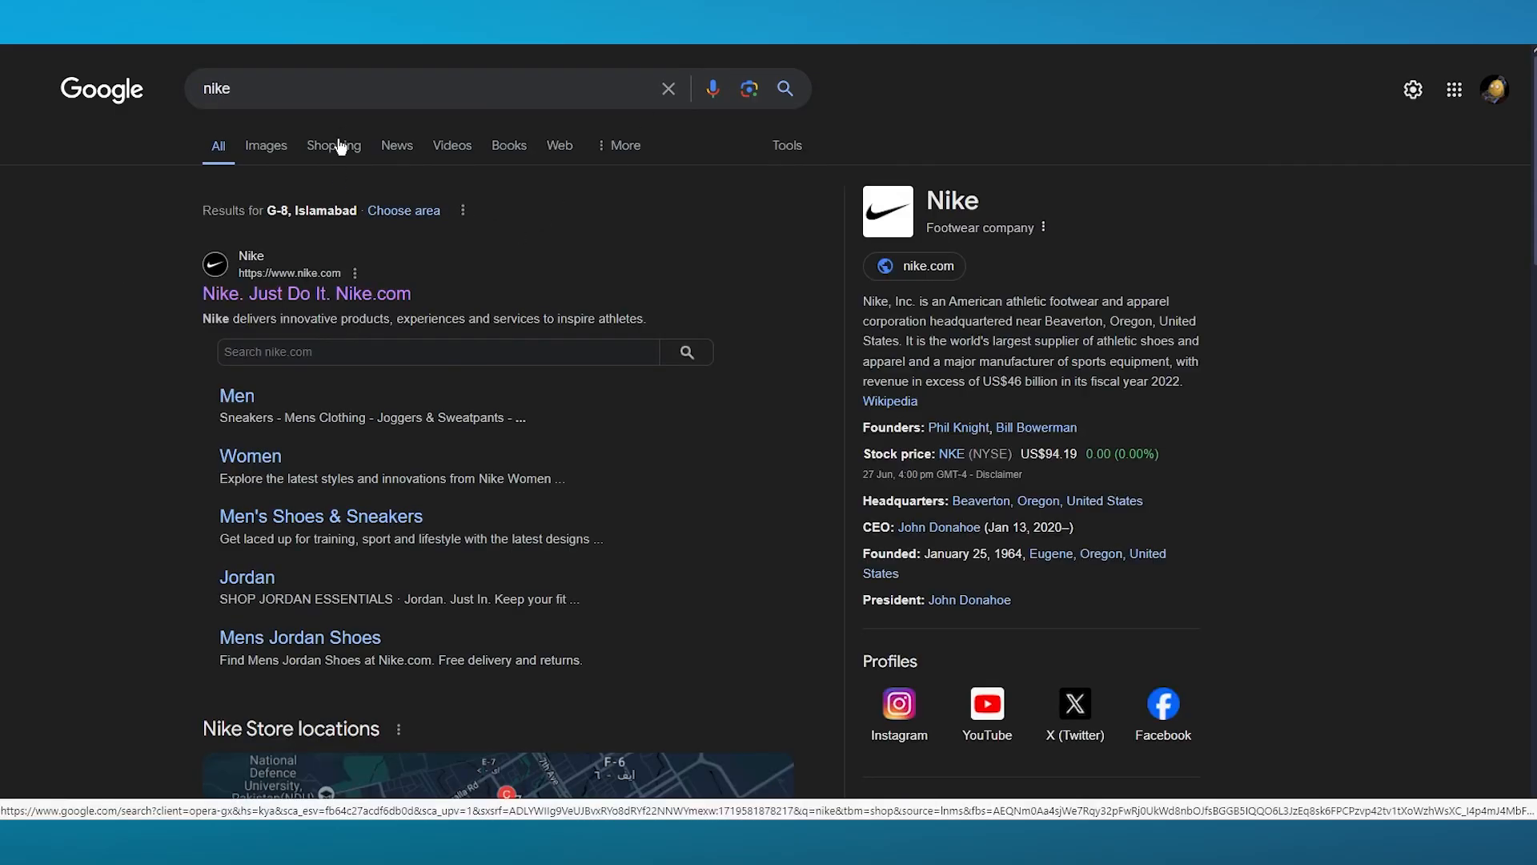
pyautogui.click(403, 148)
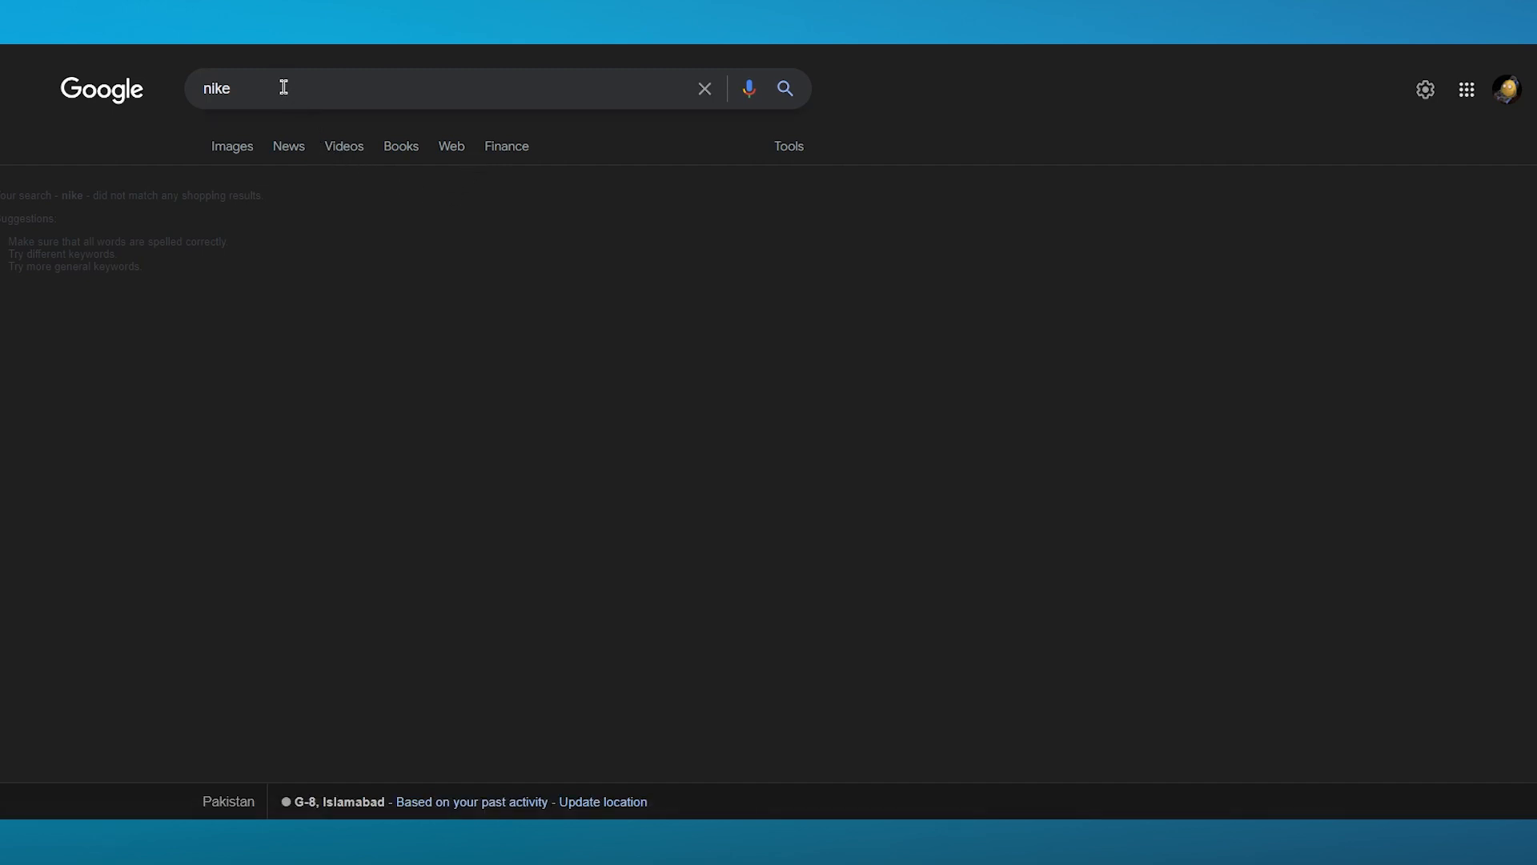
# - Try to replace the query with a gaming product search suggestion
pyautogui.moveTo(285, 86); pyautogui.dragTo(191, 99)
pyautogui.write('gamin')
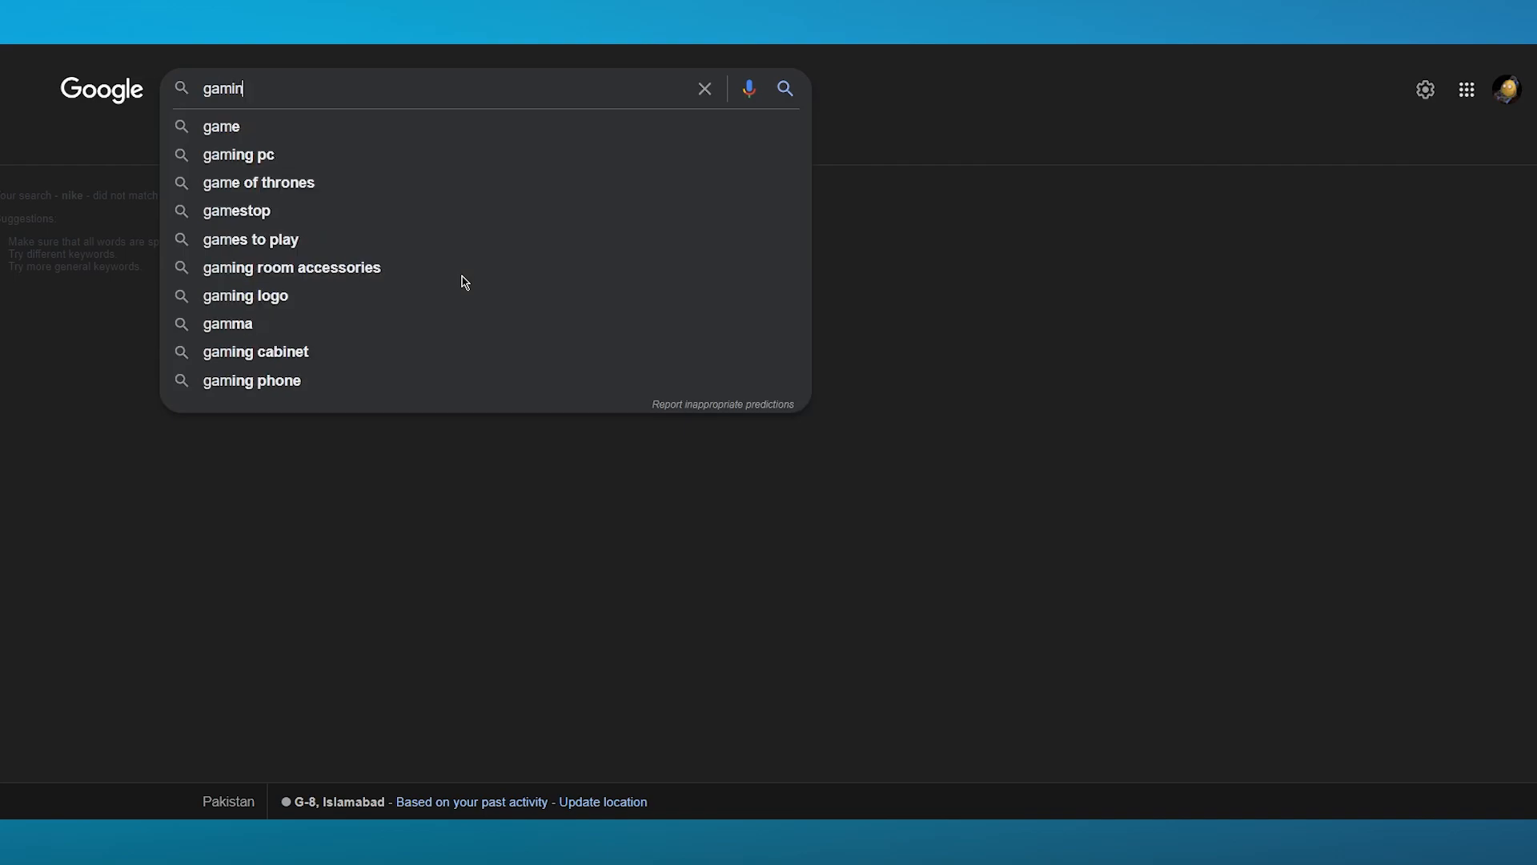
pyautogui.write('g c')
pyautogui.press('BackSpace')
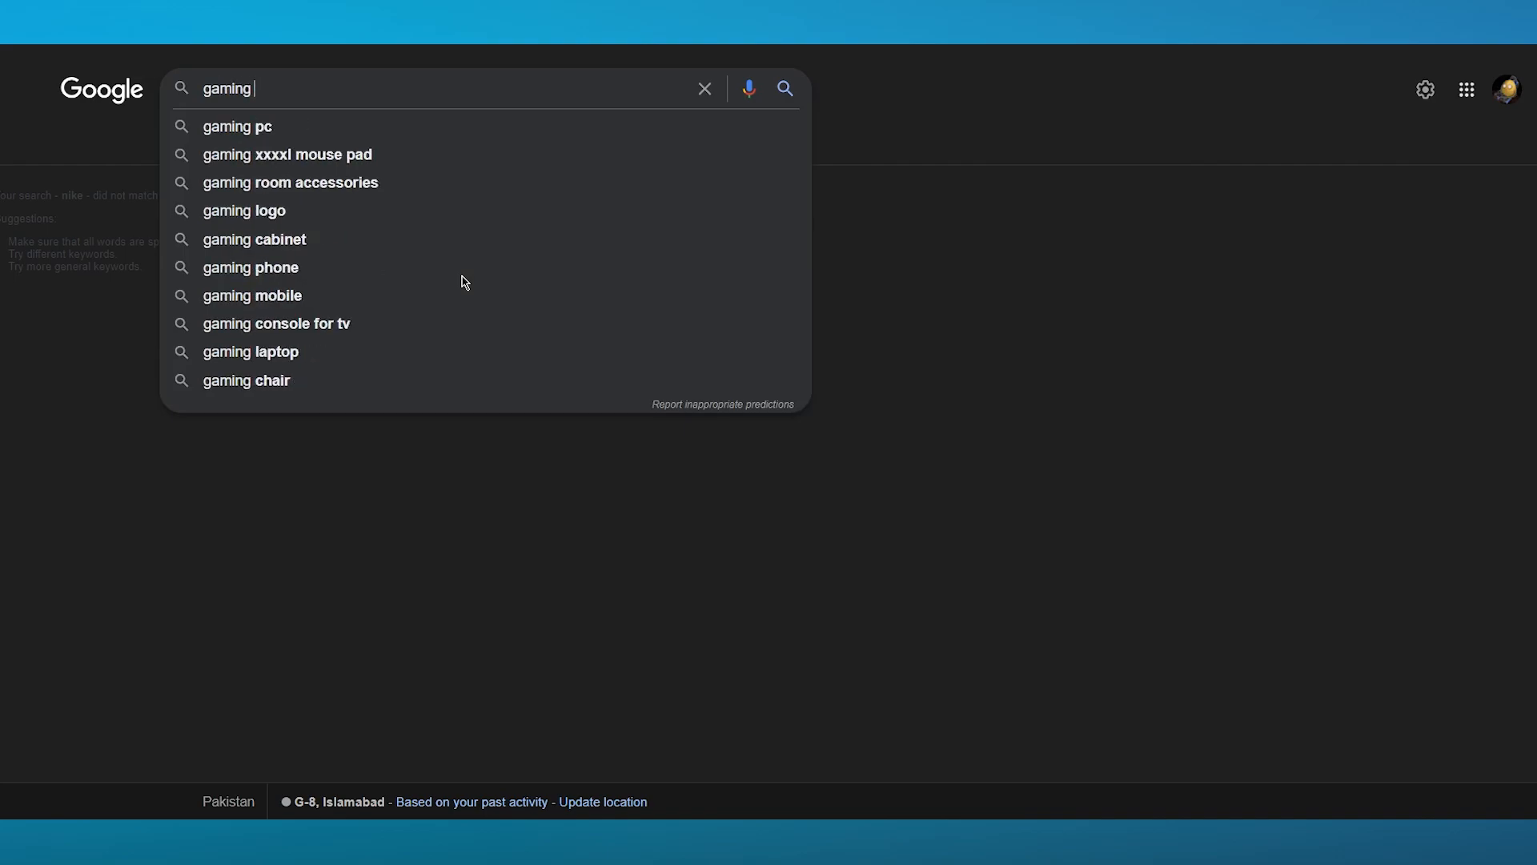
pyautogui.click(312, 152)
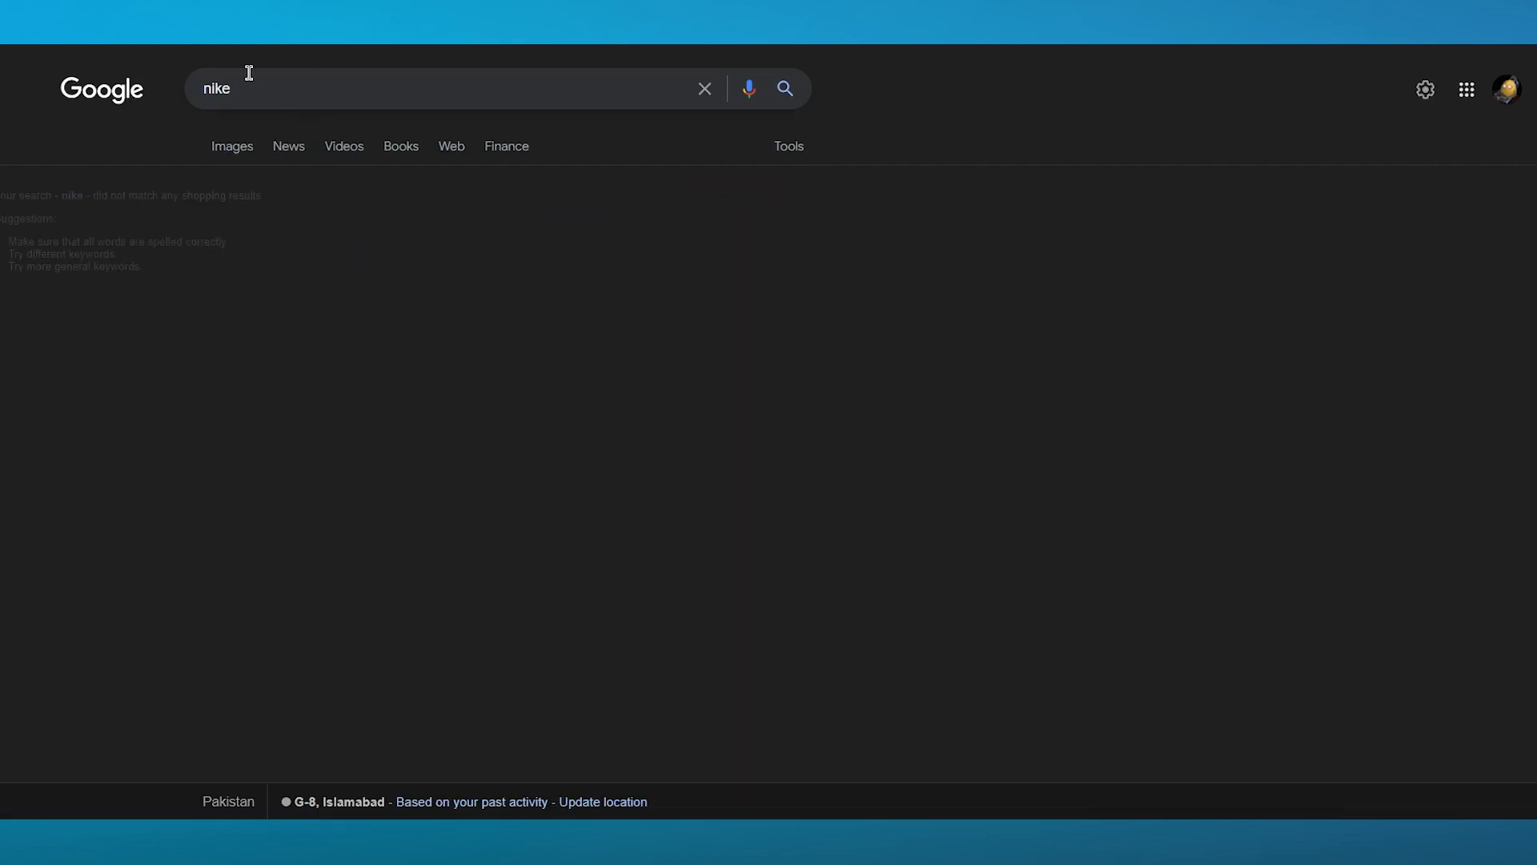
# - Search for "gaming xxxxl mouse pad" from the suggestions and open its Shopping results
pyautogui.moveTo(247, 74); pyautogui.dragTo(182, 99)
pyautogui.write('gaming')
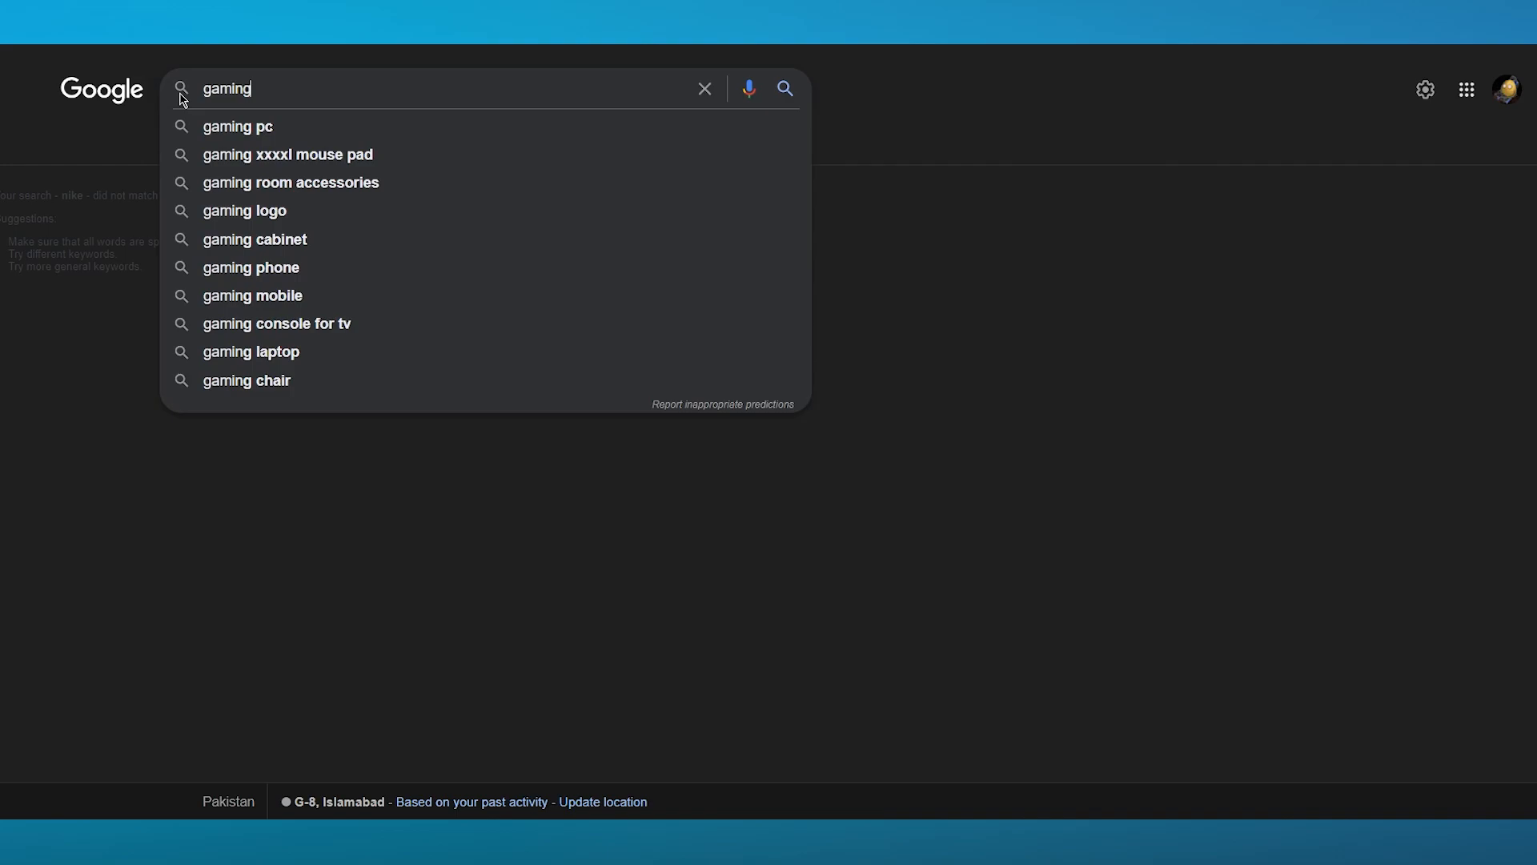
pyautogui.click(445, 151)
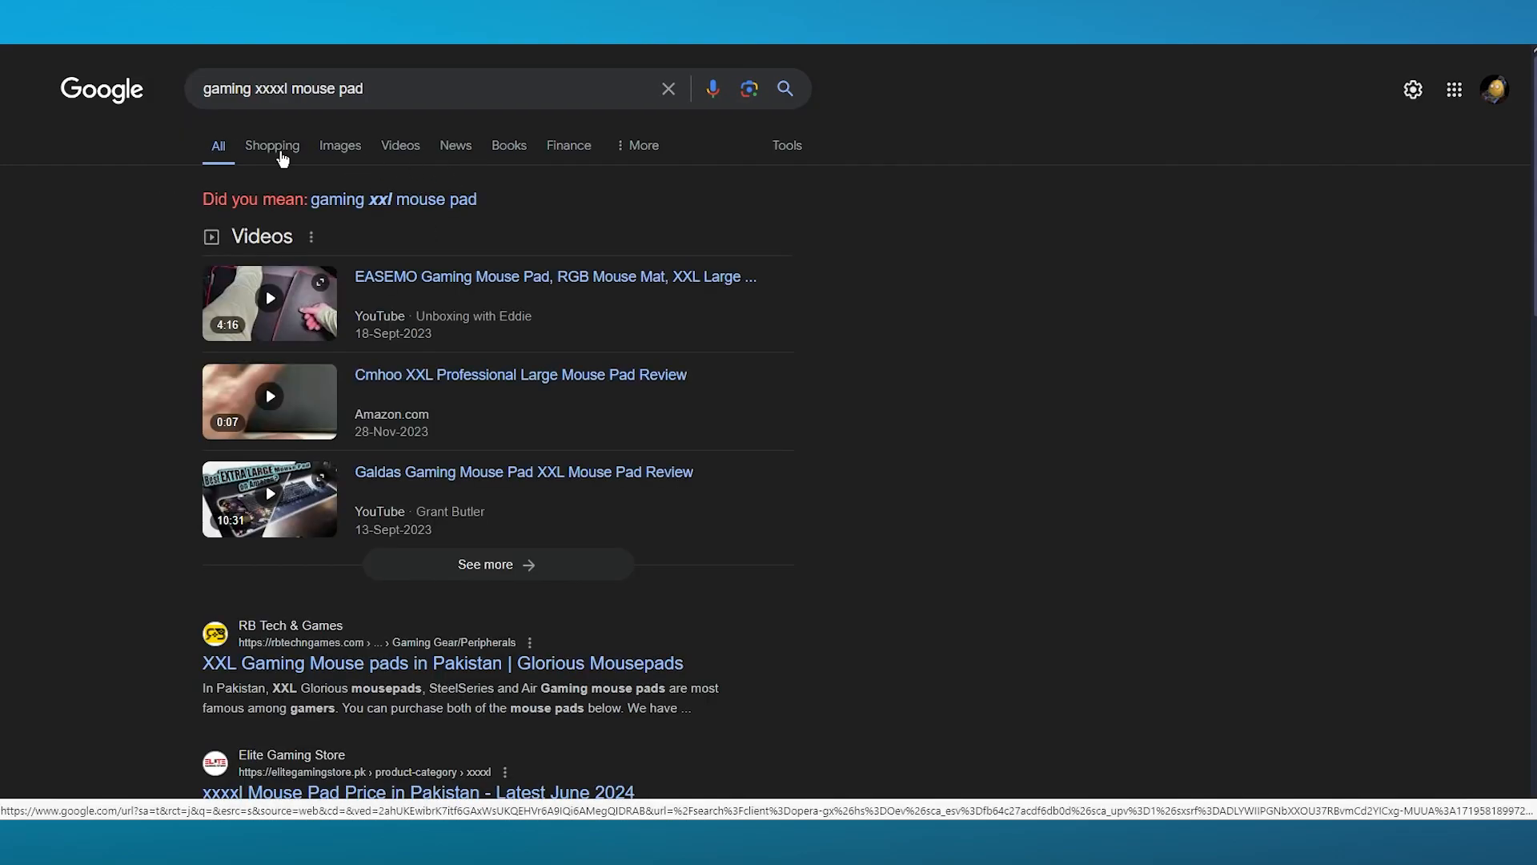
pyautogui.click(279, 150)
pyautogui.moveTo(136, 292); pyautogui.dragTo(12, 196)
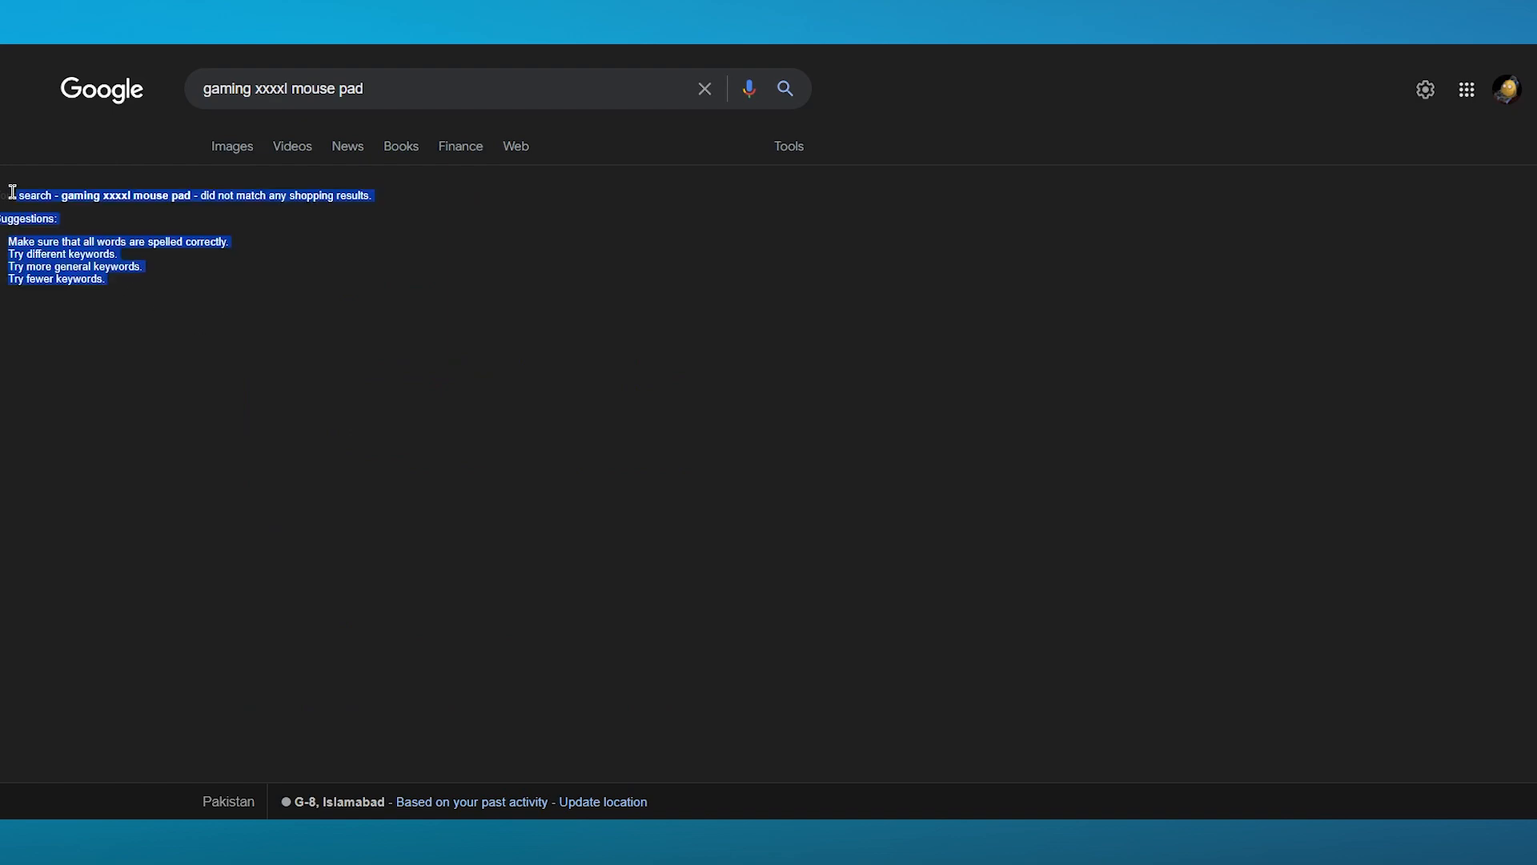
# - Open the WordPress plugin marketplace and search it for "ctx feed"
pyautogui.click(261, 377)
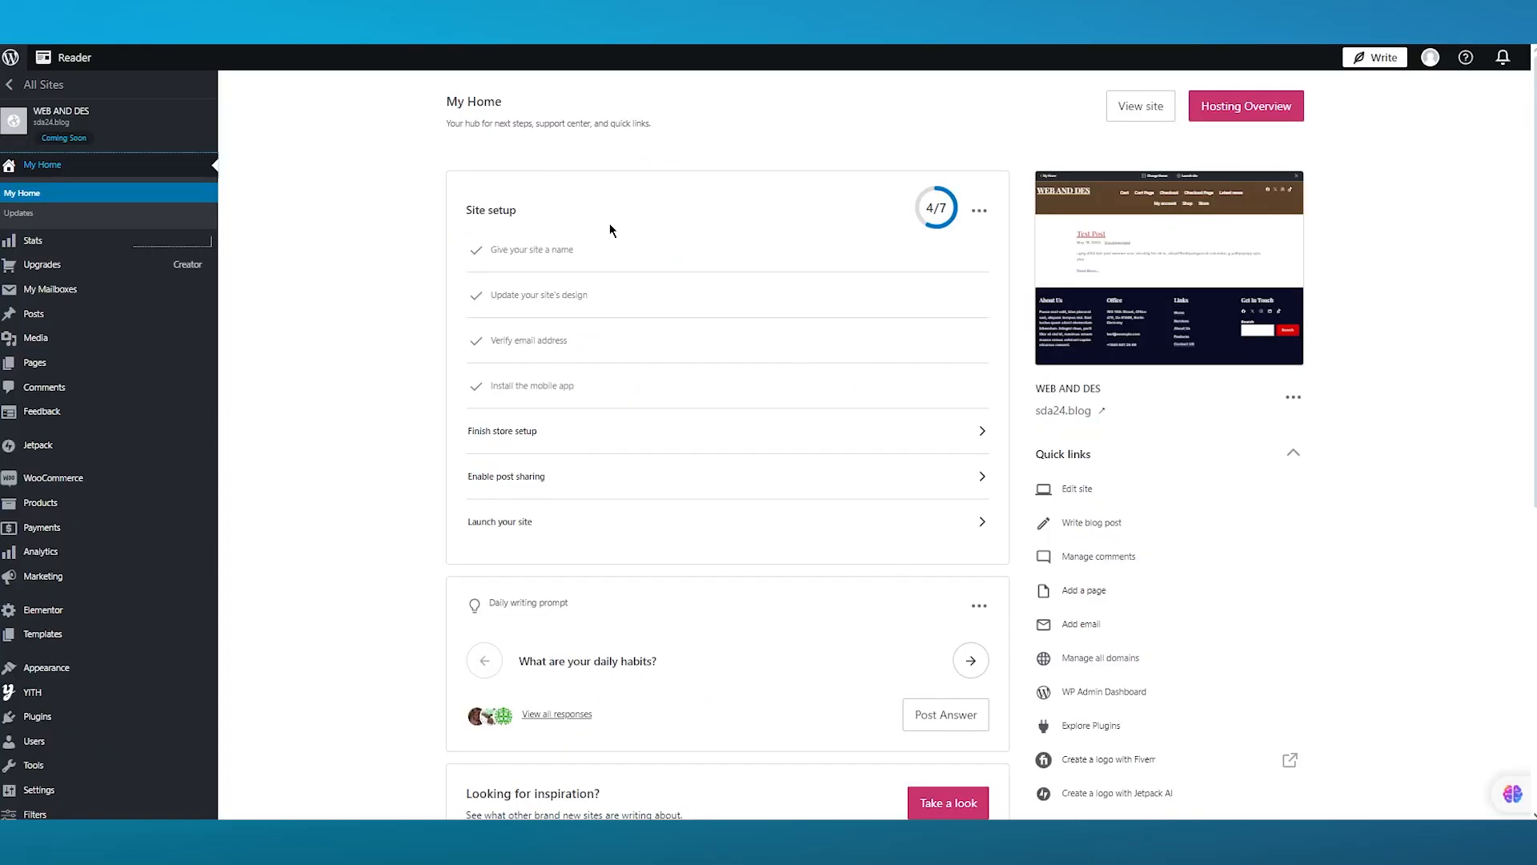
pyautogui.scroll(-4, 280, 521)
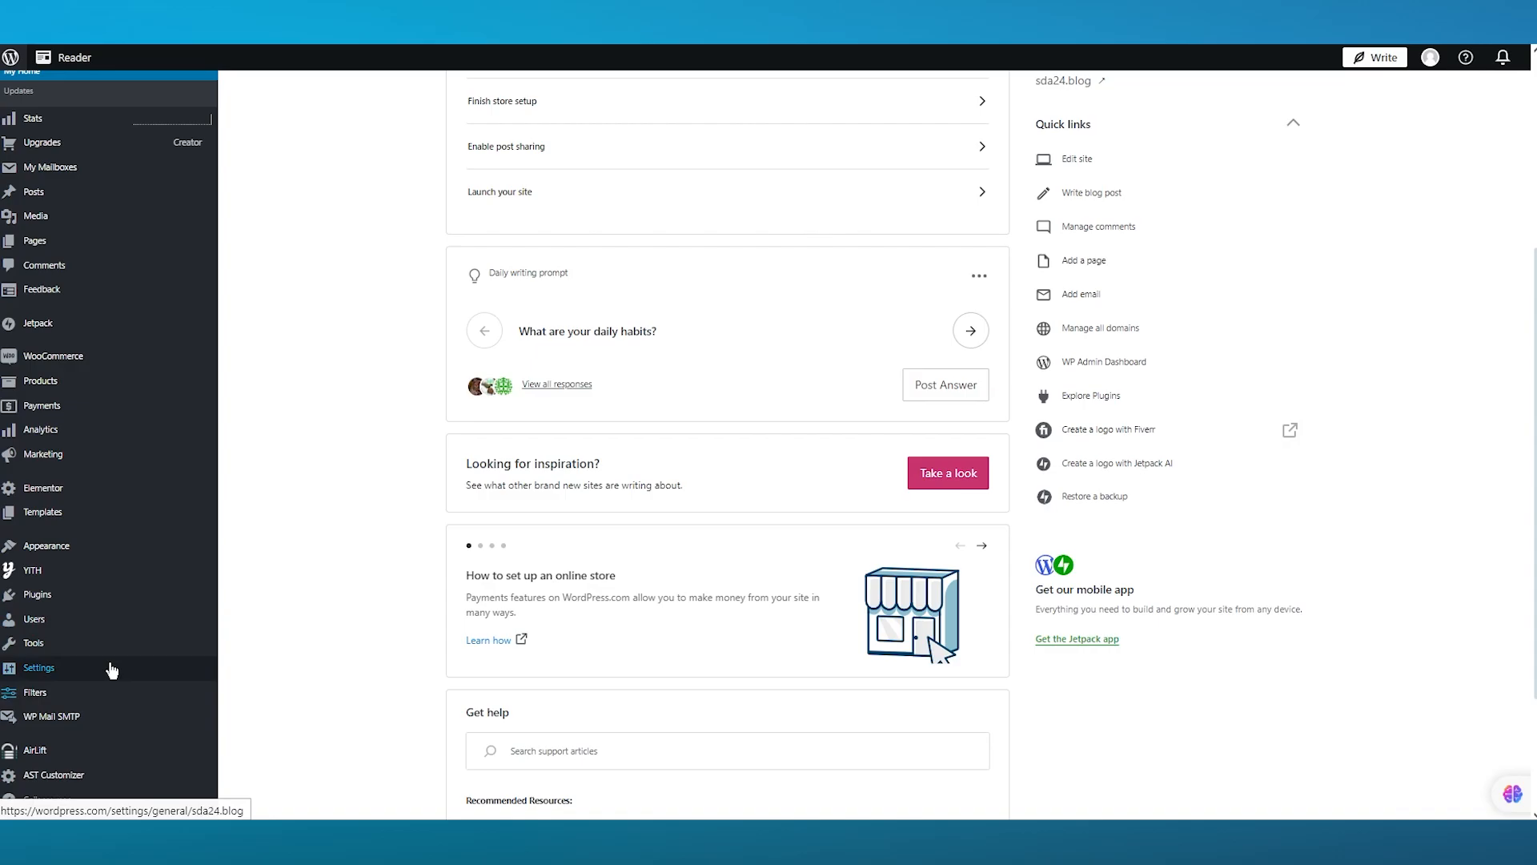
pyautogui.click(110, 603)
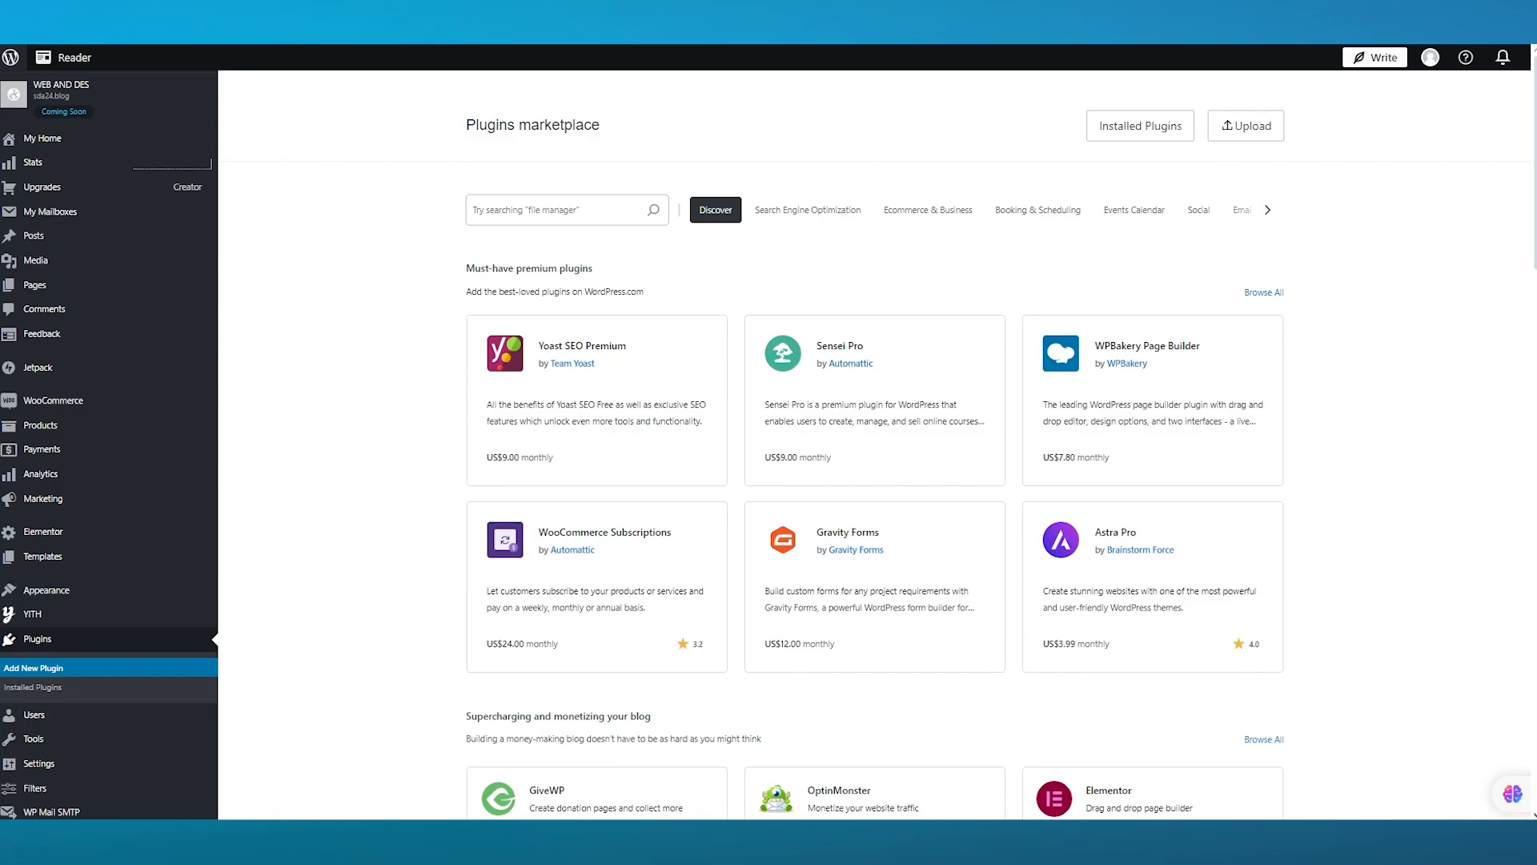
pyautogui.click(511, 214)
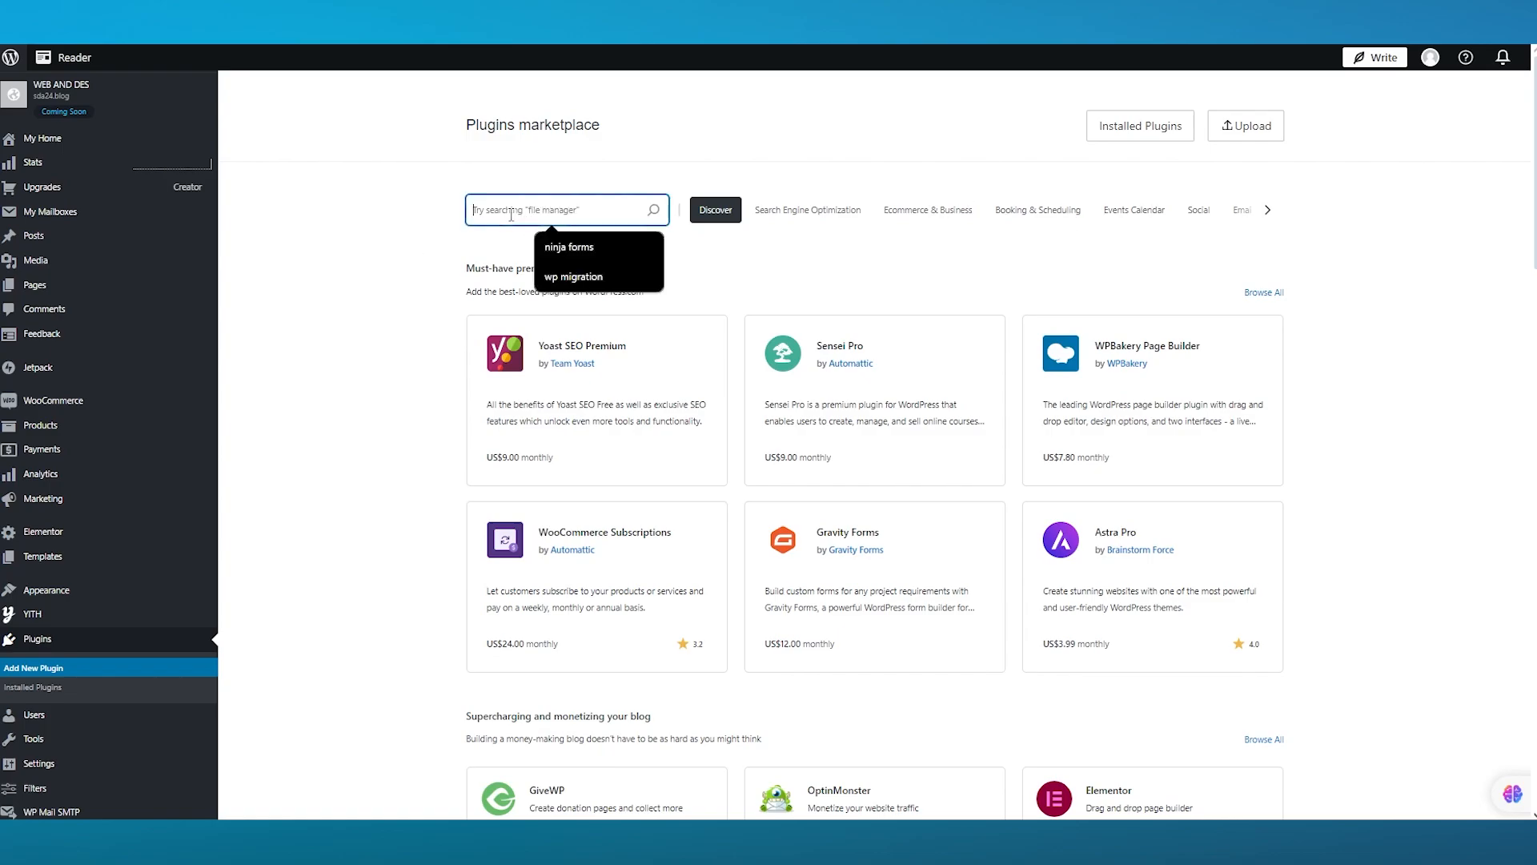
pyautogui.write('ctx fe')
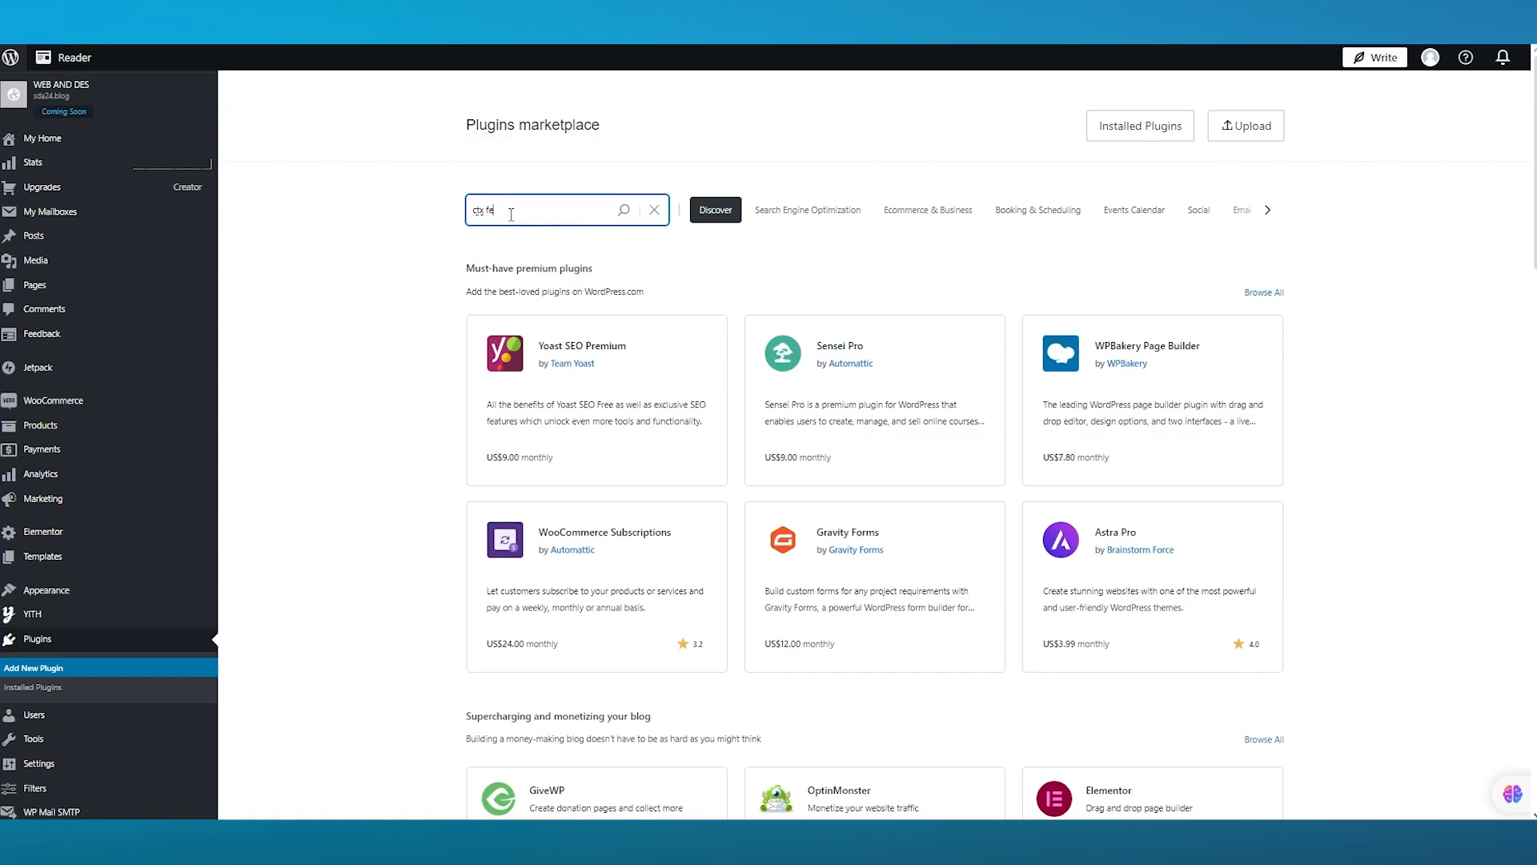
pyautogui.write('ed')
pyautogui.press('Return')
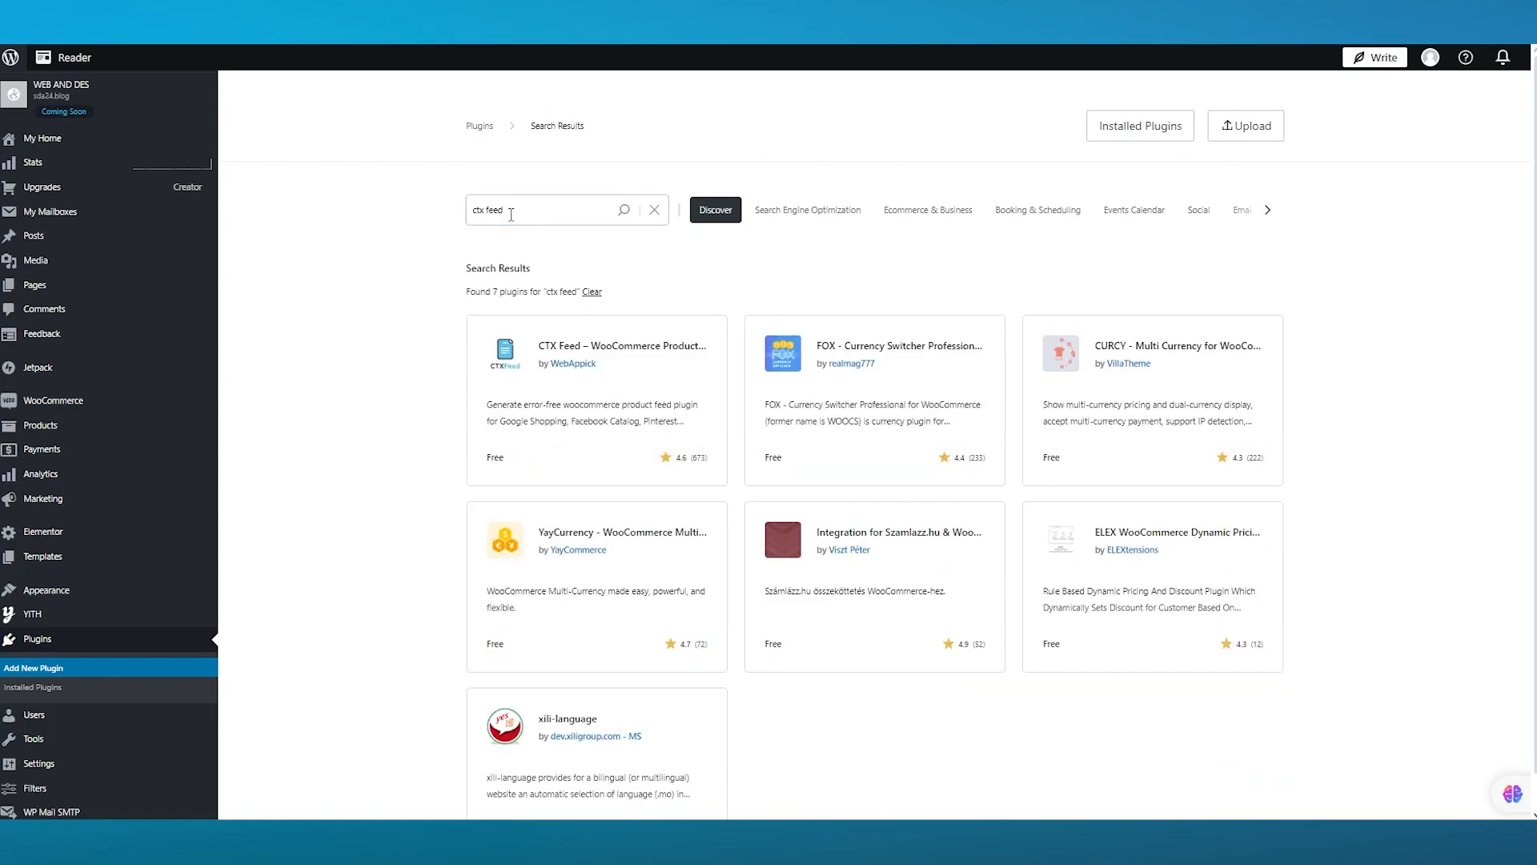
# - Open the CTX Feed – WooCommerce Product Feed Manager Plugin and install and activate it
pyautogui.click(618, 360)
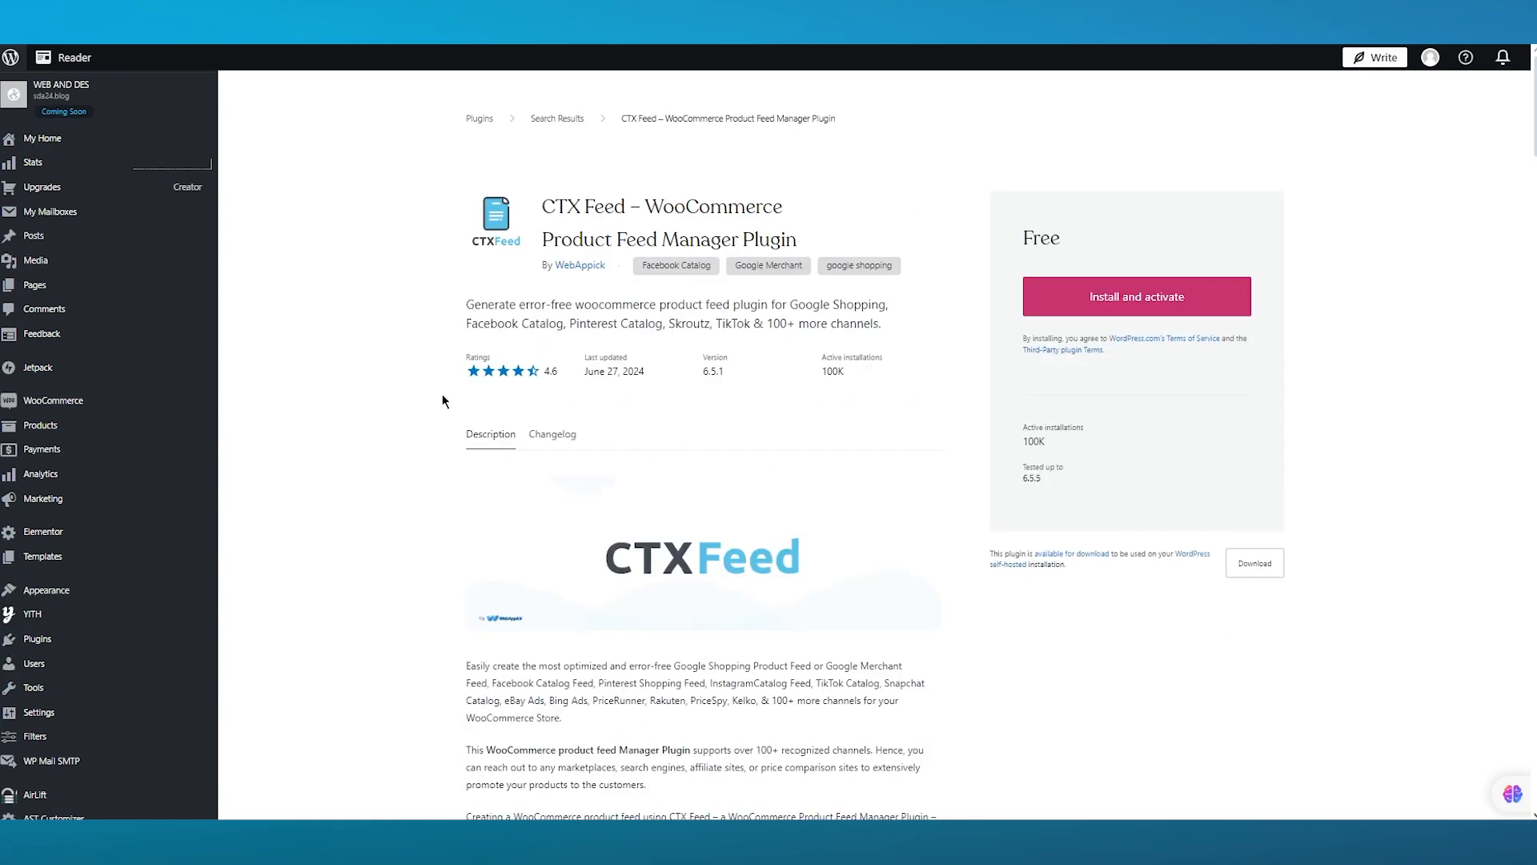
pyautogui.scroll(-1, 423, 395)
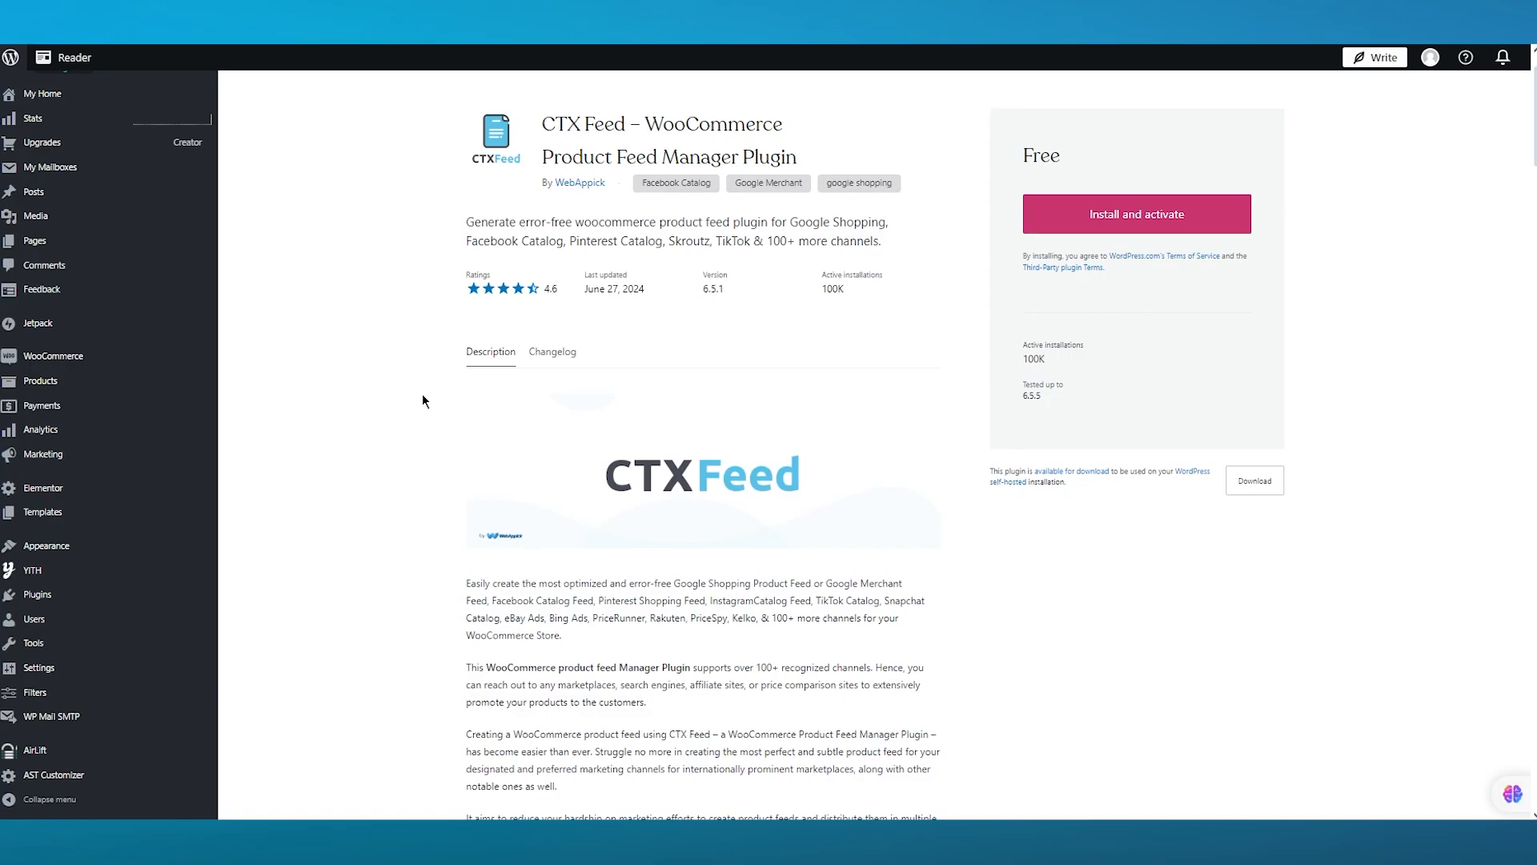
pyautogui.scroll(-3, 413, 390)
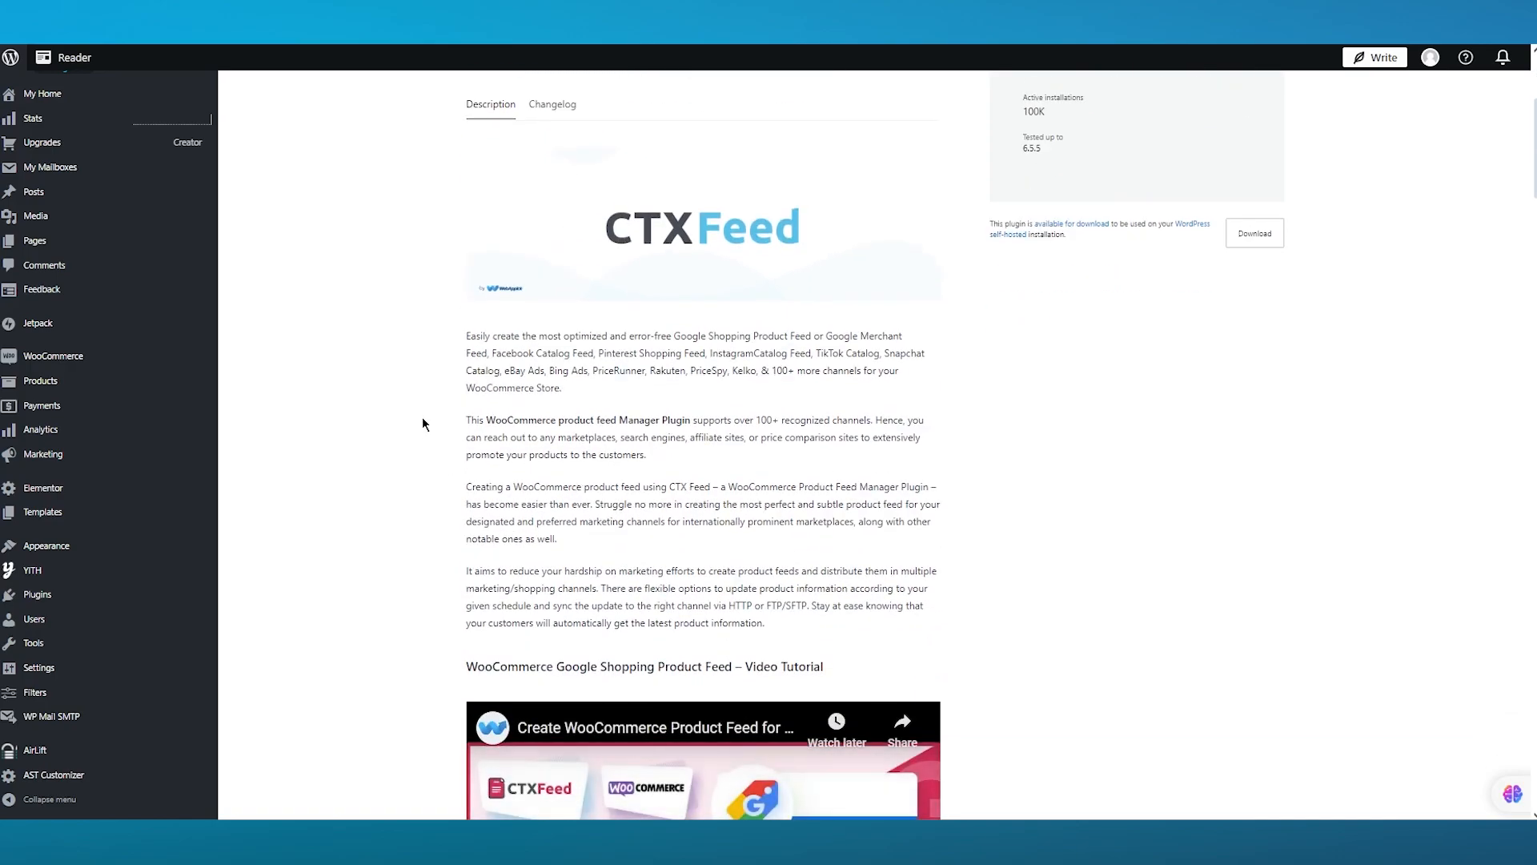
pyautogui.scroll(-10, 423, 423)
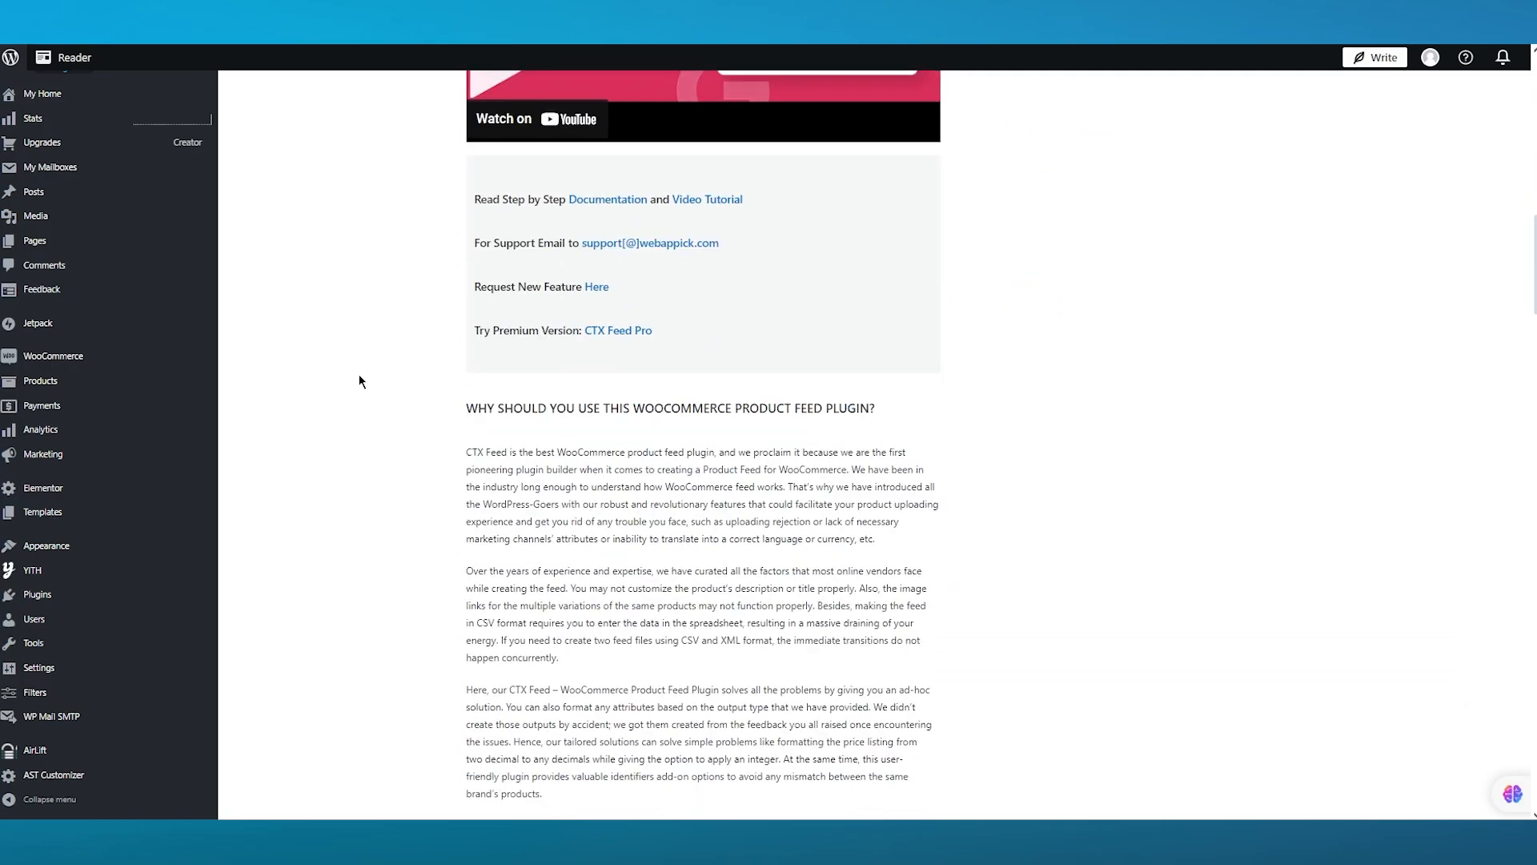
pyautogui.scroll(13, 360, 381)
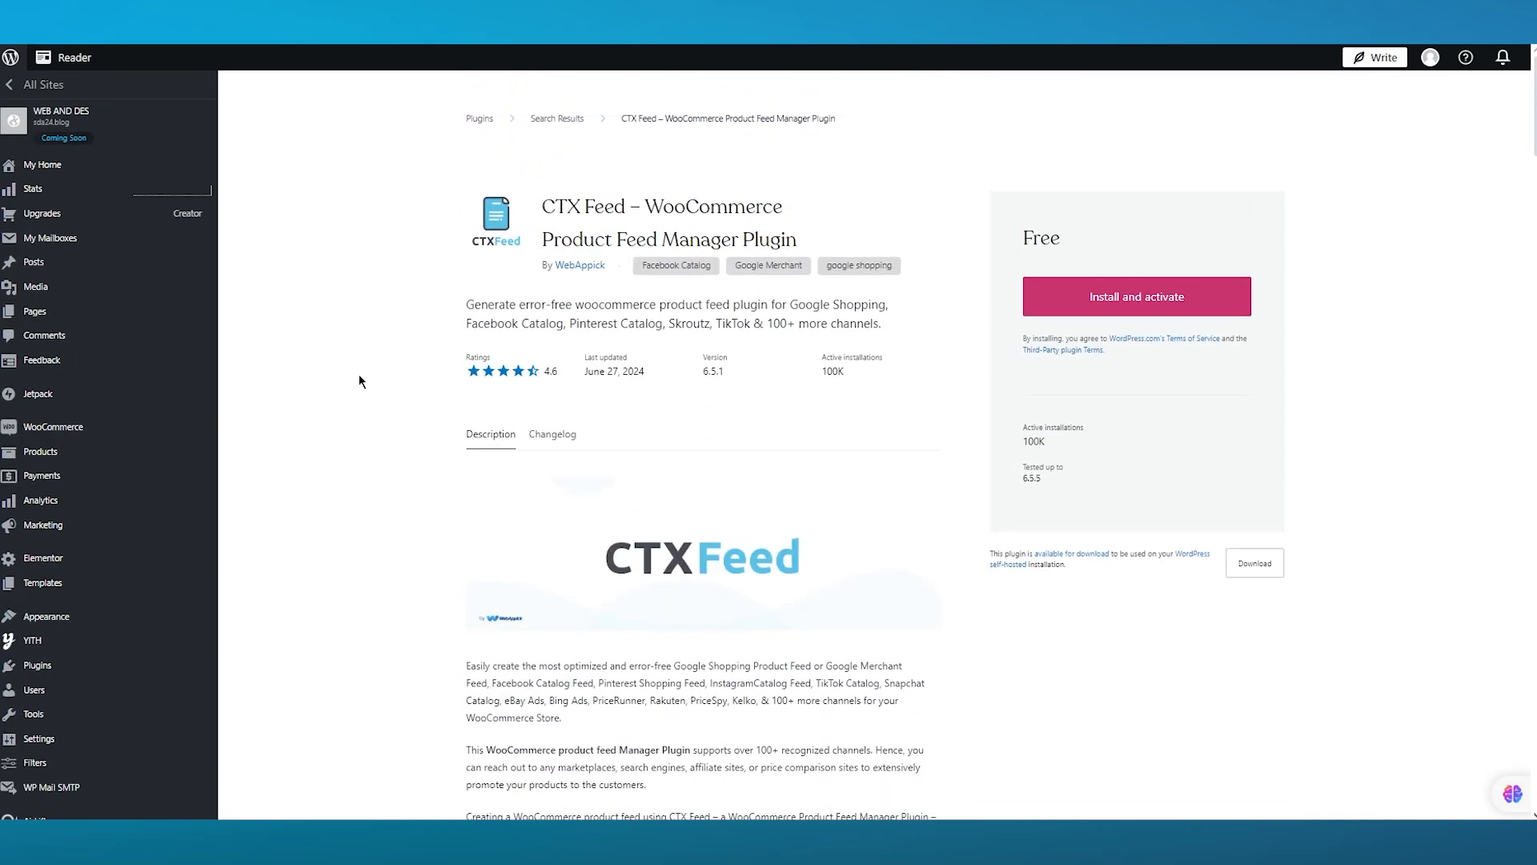
pyautogui.click(1205, 296)
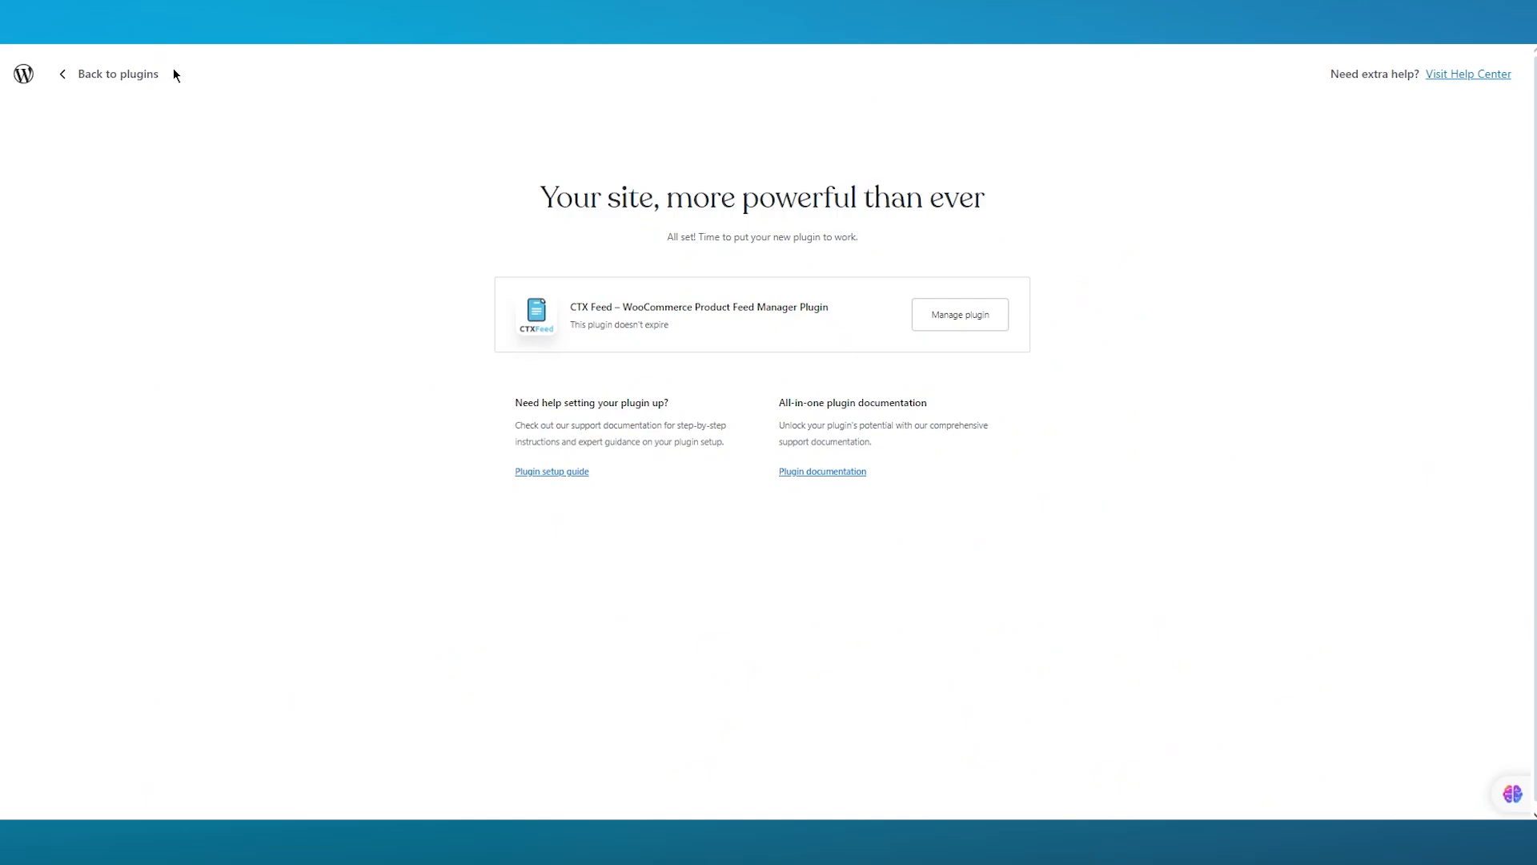
# - Go to CTX Feed's feed manager and set the auto update interval to 24 Hours
pyautogui.click(95, 77)
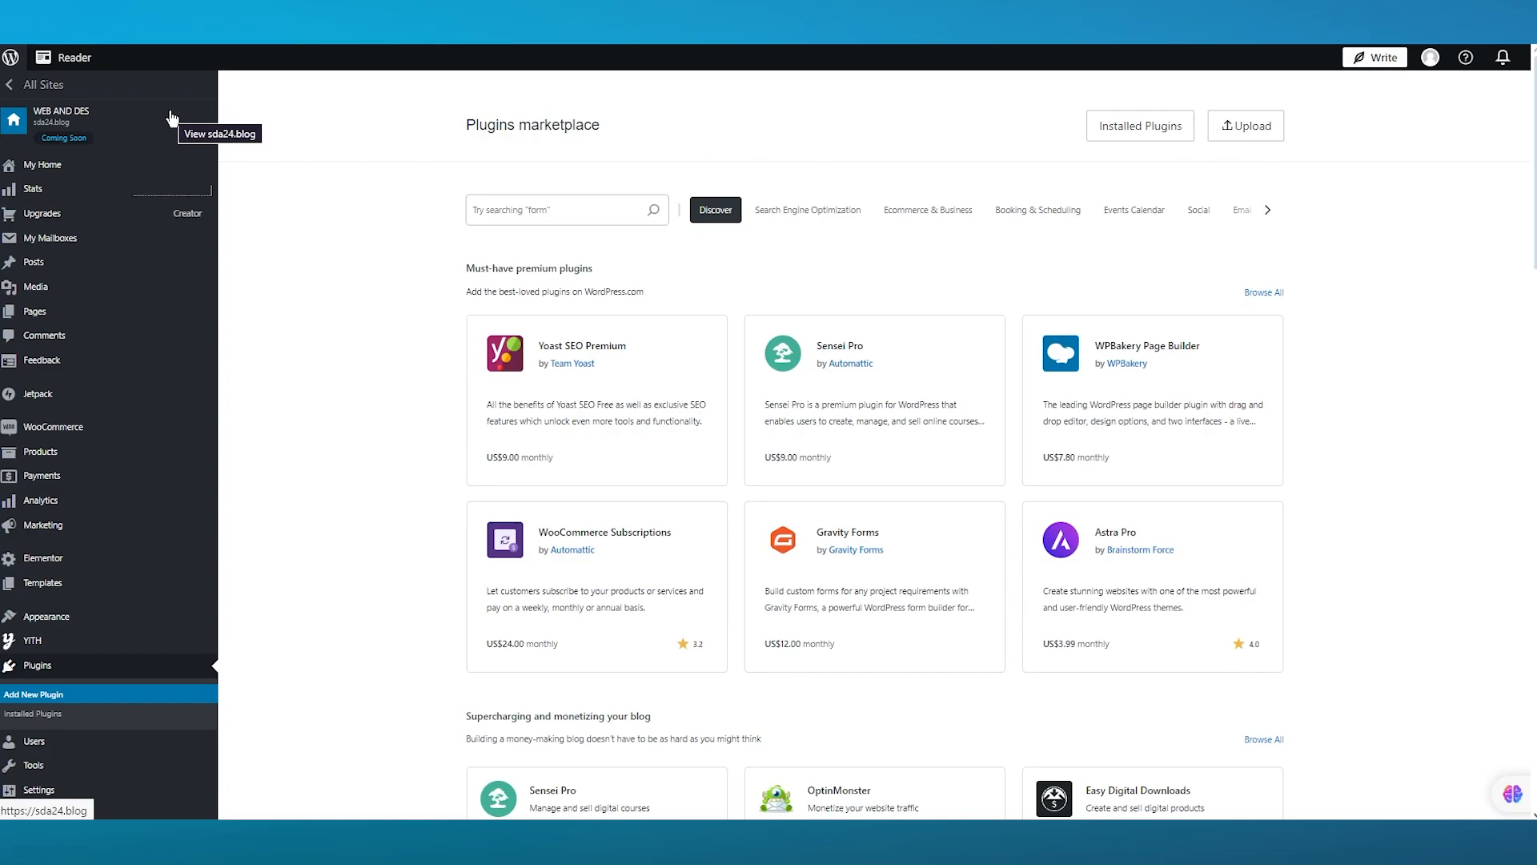
pyautogui.scroll(-3, 136, 537)
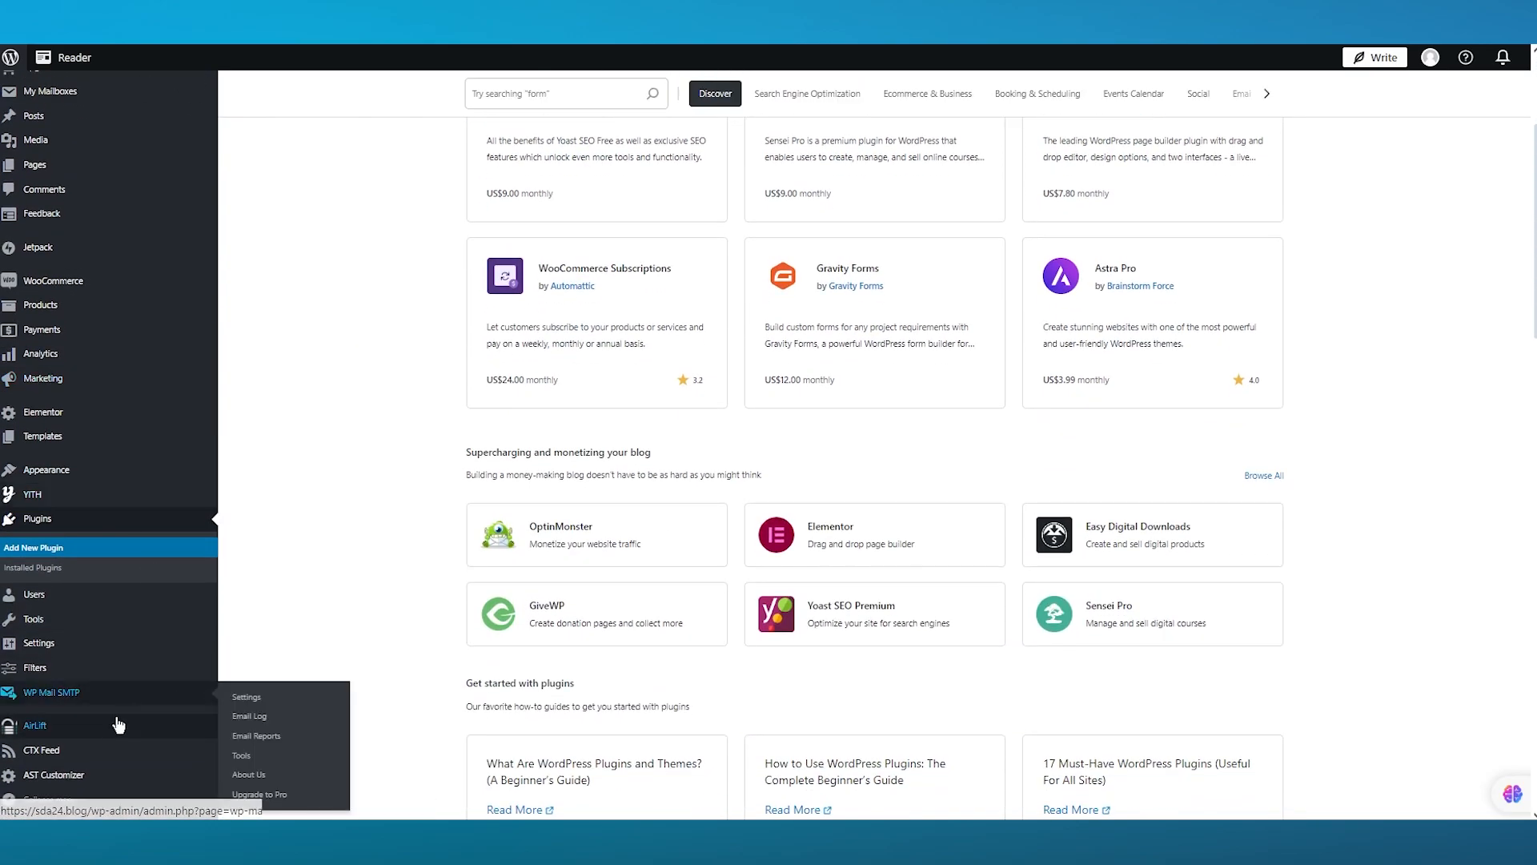
pyautogui.scroll(5, 112, 788)
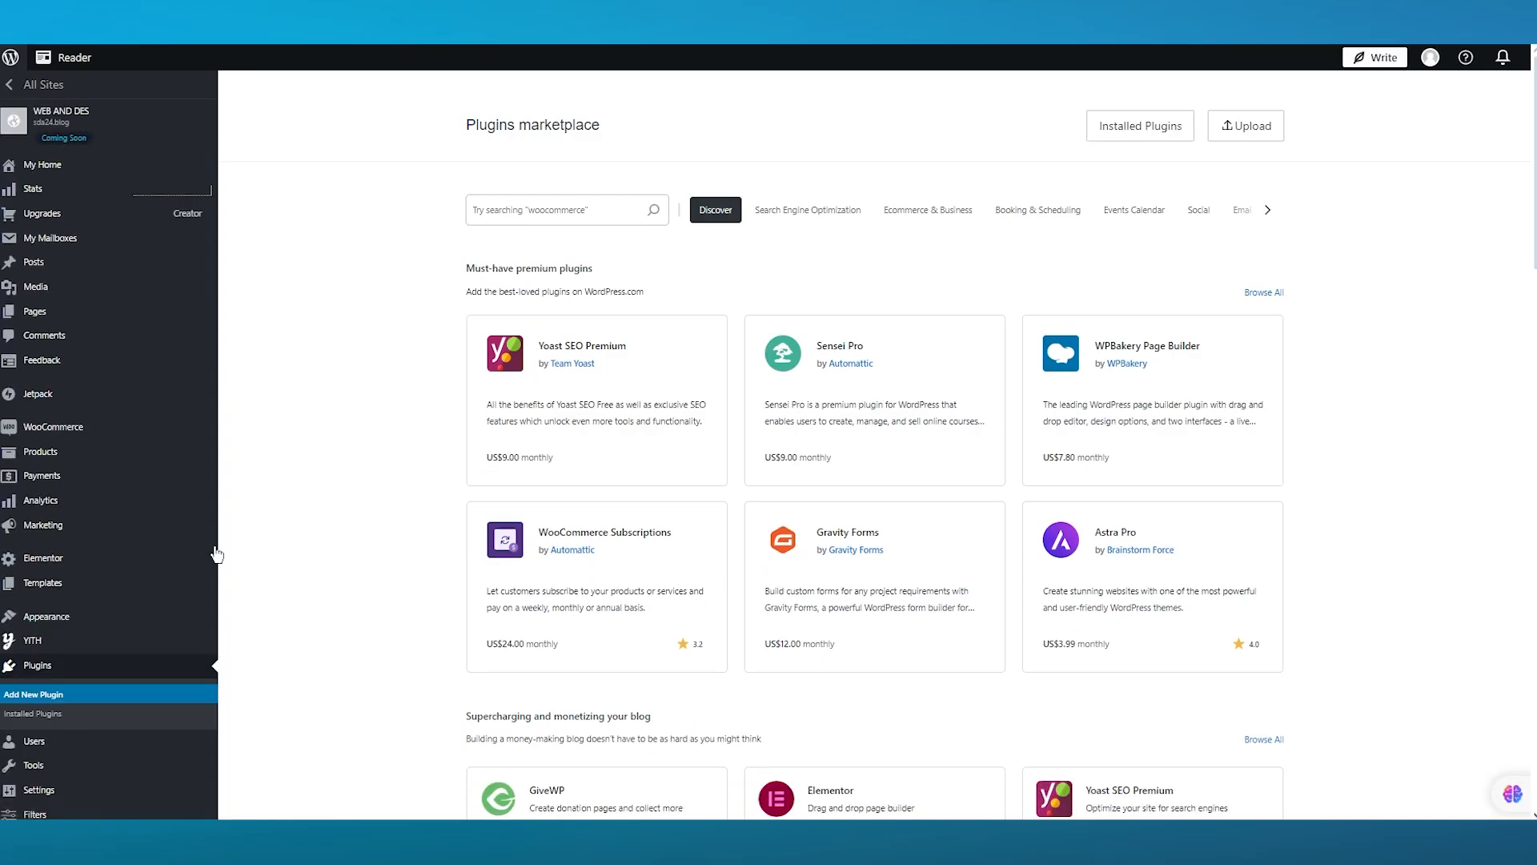
pyautogui.scroll(-5, 216, 552)
pyautogui.scroll(5, 54, 757)
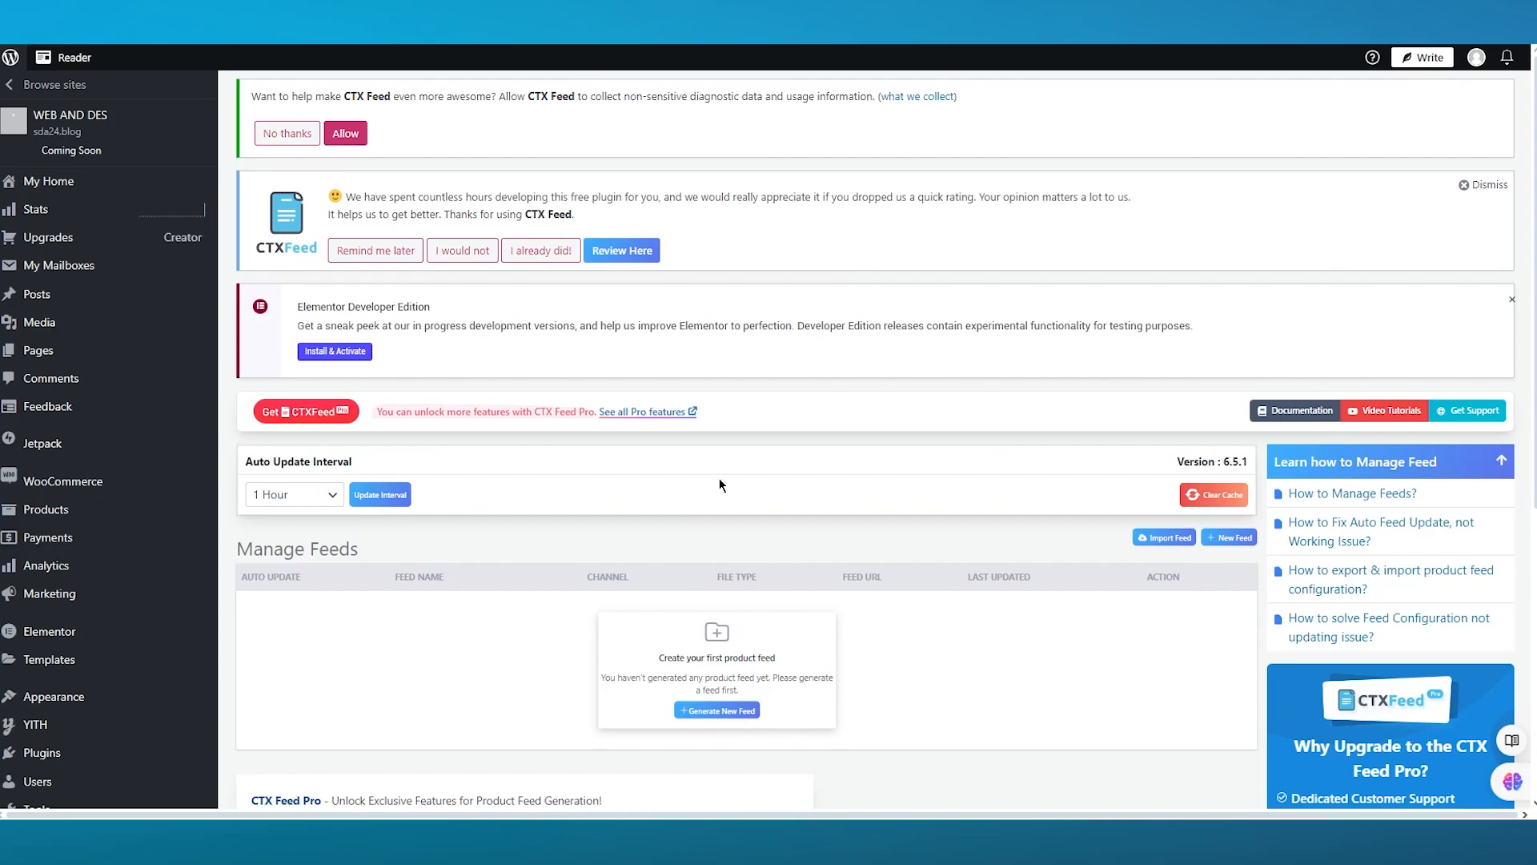
pyautogui.click(313, 508)
pyautogui.click(276, 563)
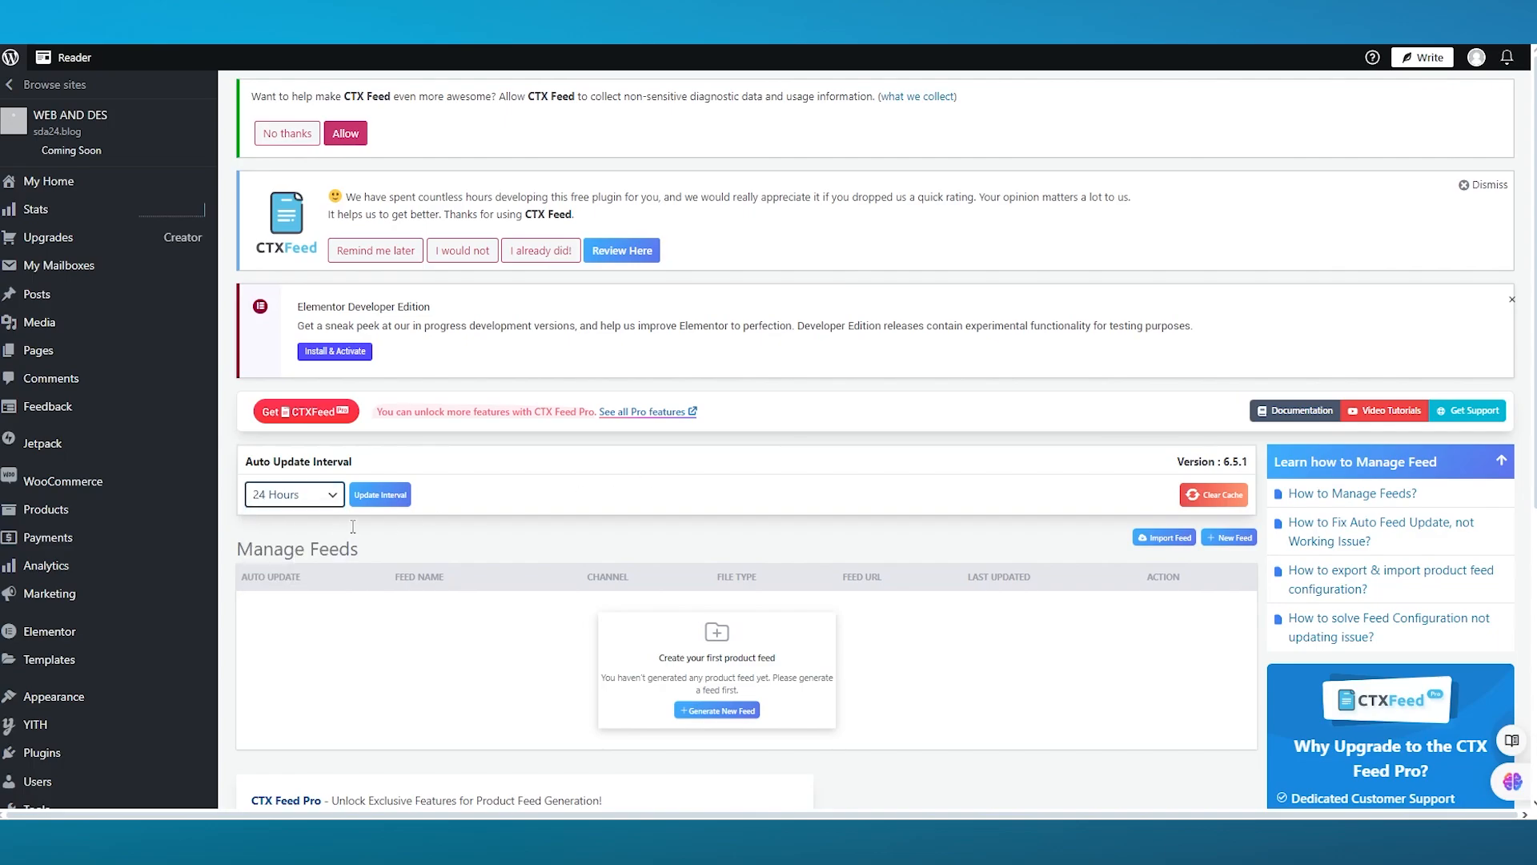
pyautogui.click(409, 491)
pyautogui.click(1502, 460)
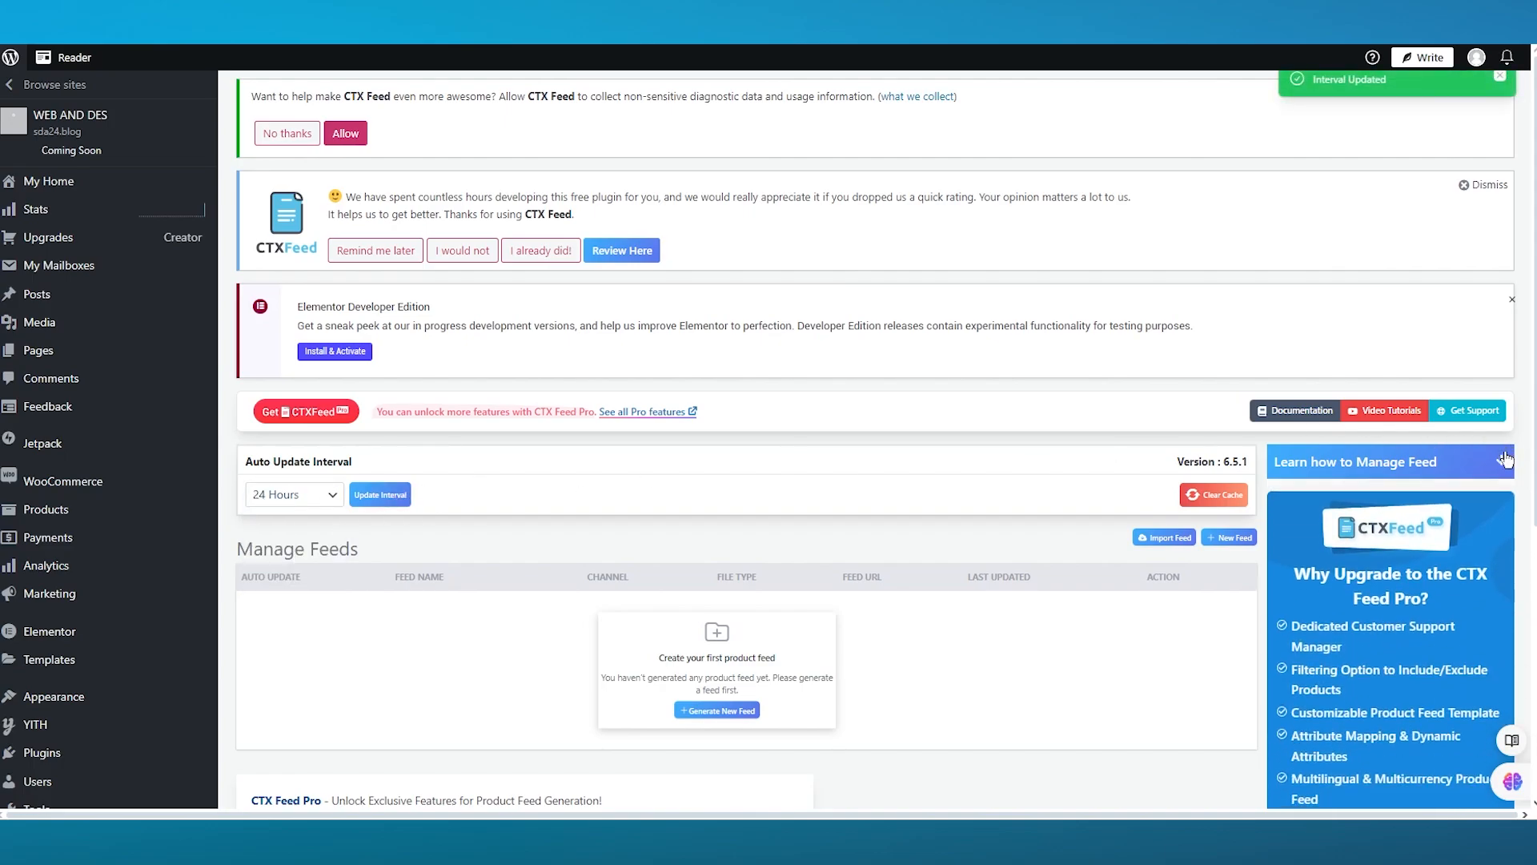
pyautogui.click(1504, 458)
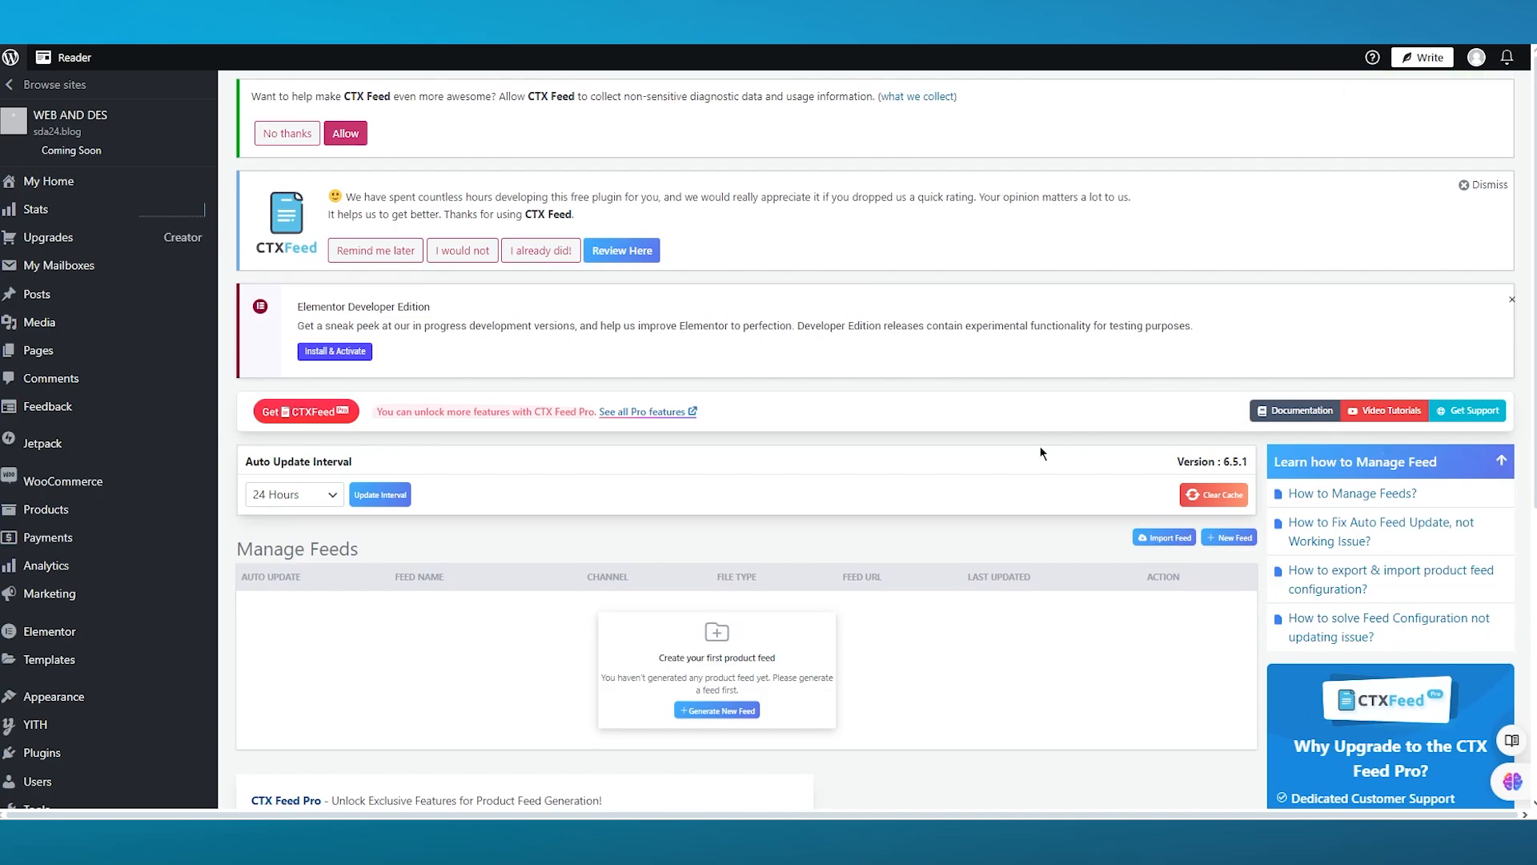
# - Start a new feed and set its country to Pakistan
pyautogui.scroll(-3, 1017, 447)
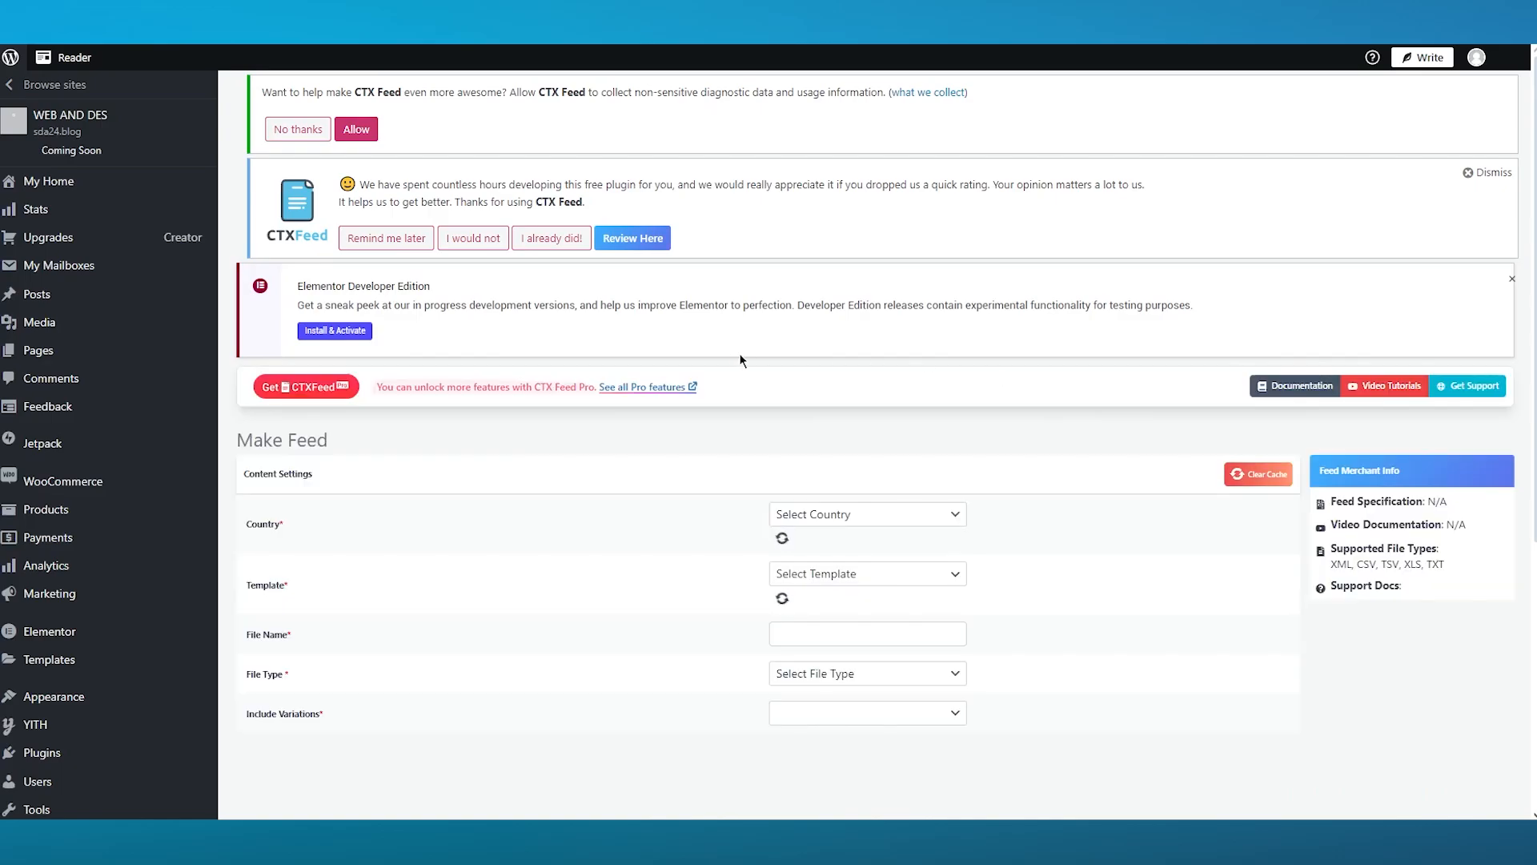
pyautogui.scroll(-1, 543, 453)
pyautogui.scroll(-2, 542, 450)
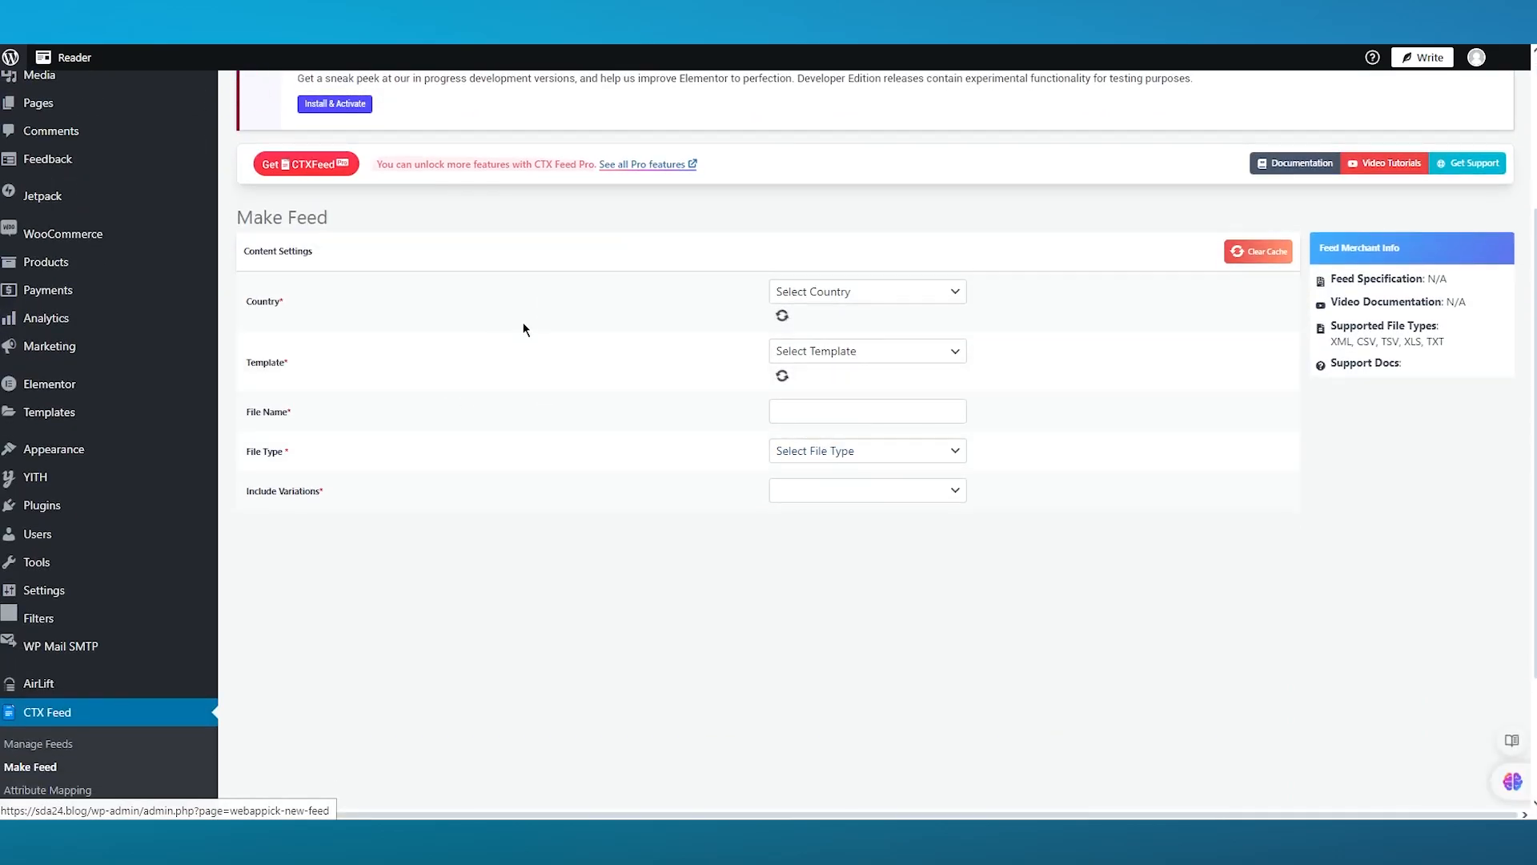
pyautogui.click(850, 292)
pyautogui.click(849, 297)
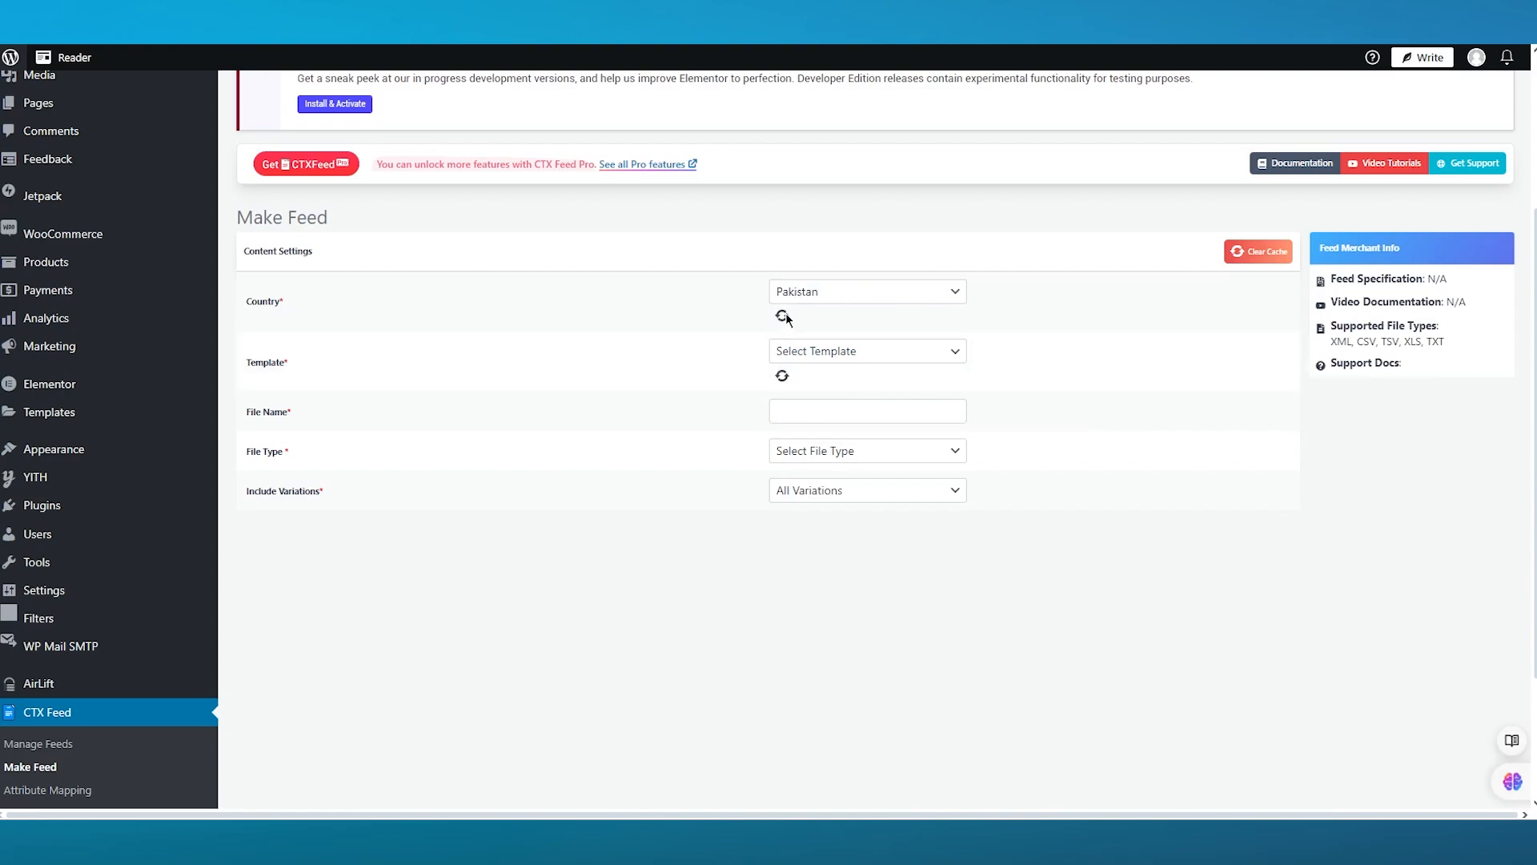
pyautogui.click(947, 302)
pyautogui.click(940, 306)
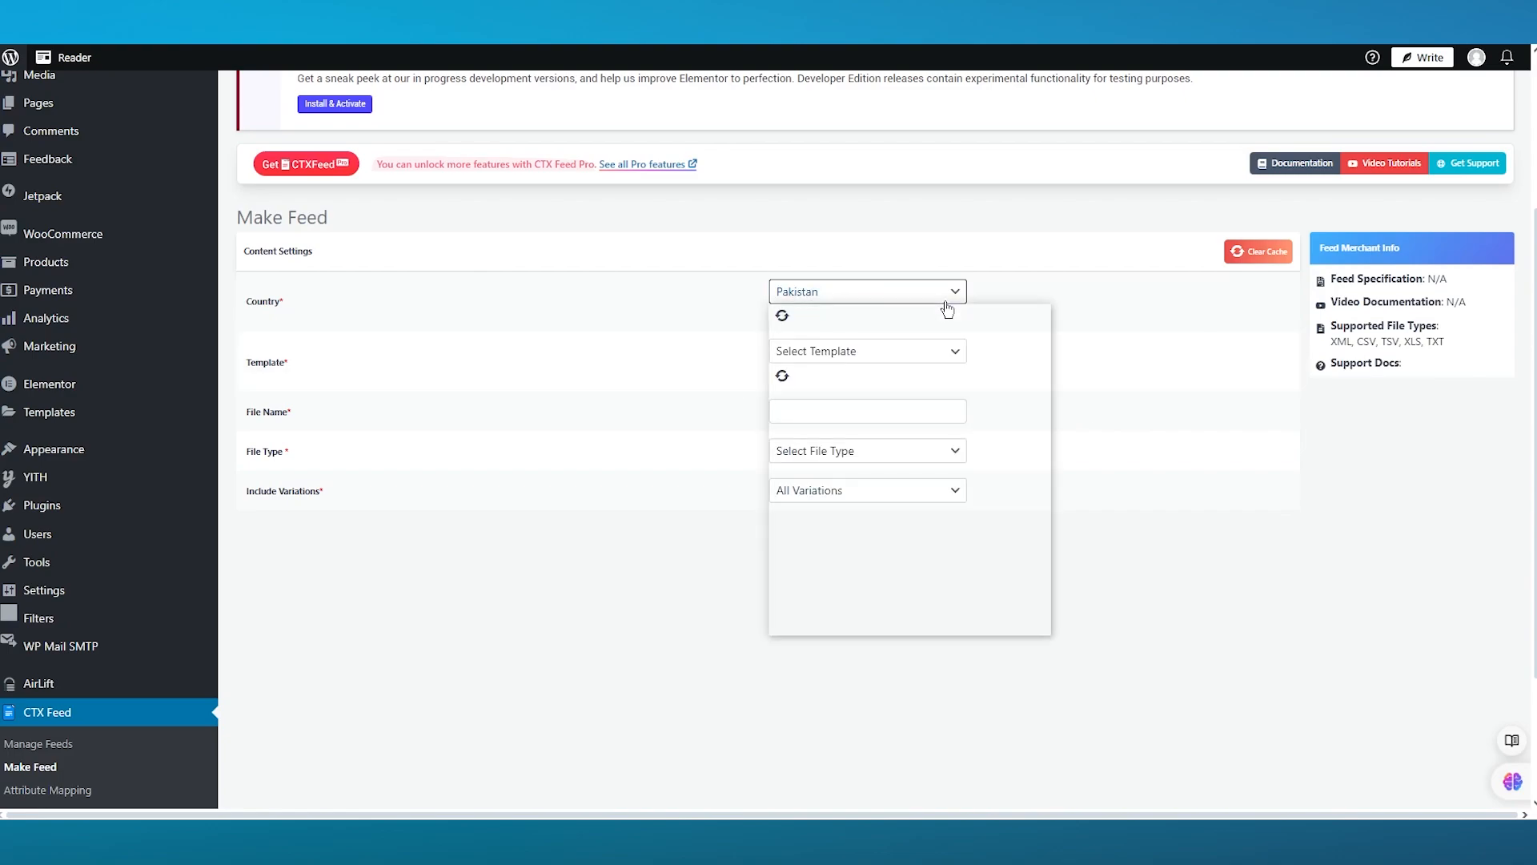
pyautogui.click(938, 309)
pyautogui.click(935, 309)
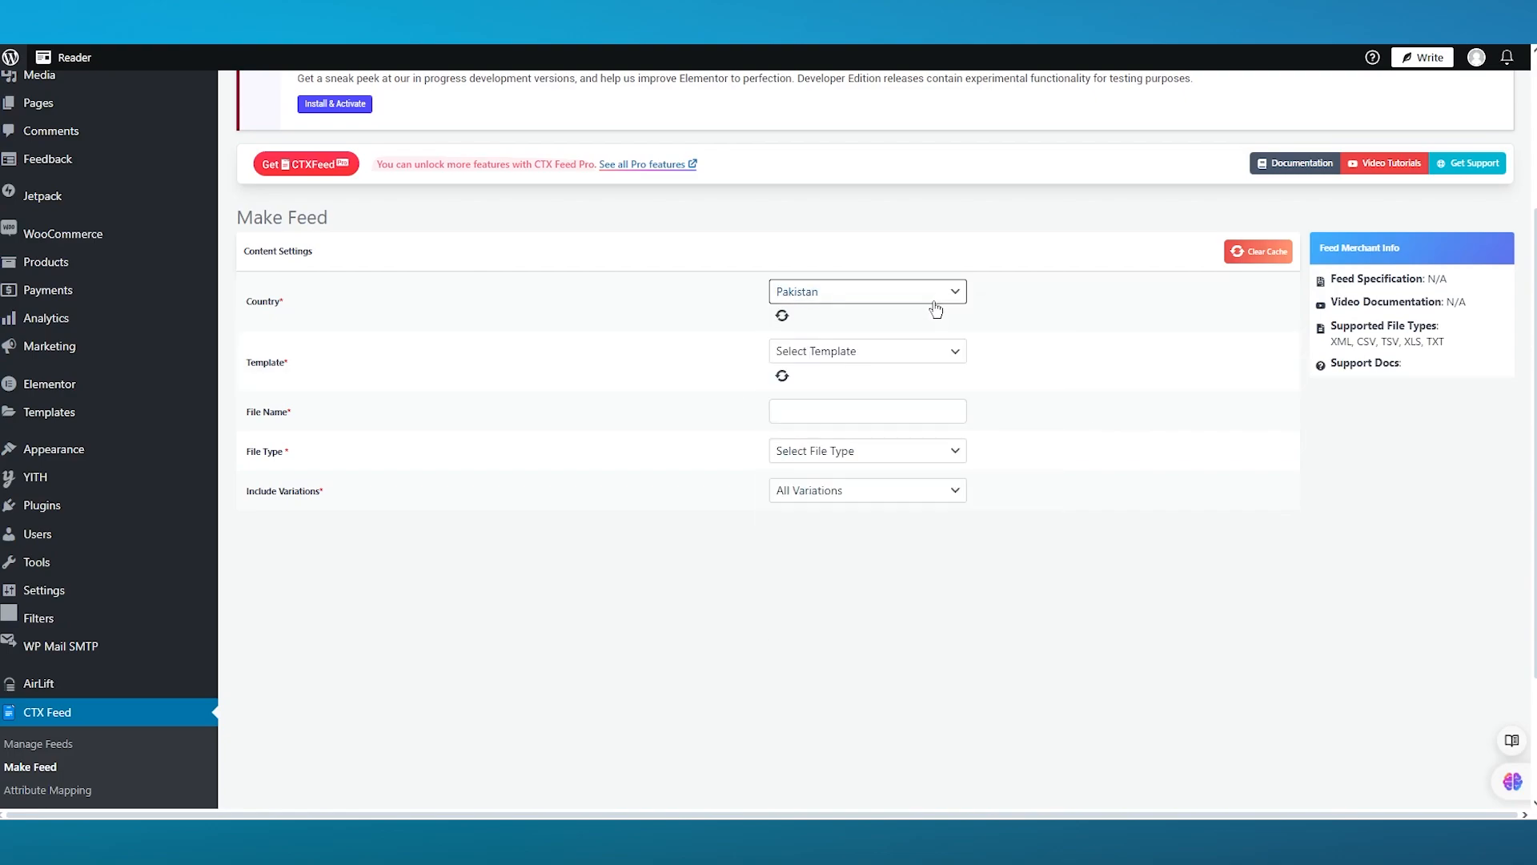
# - Choose the Google Shopping template for the feed
pyautogui.click(903, 353)
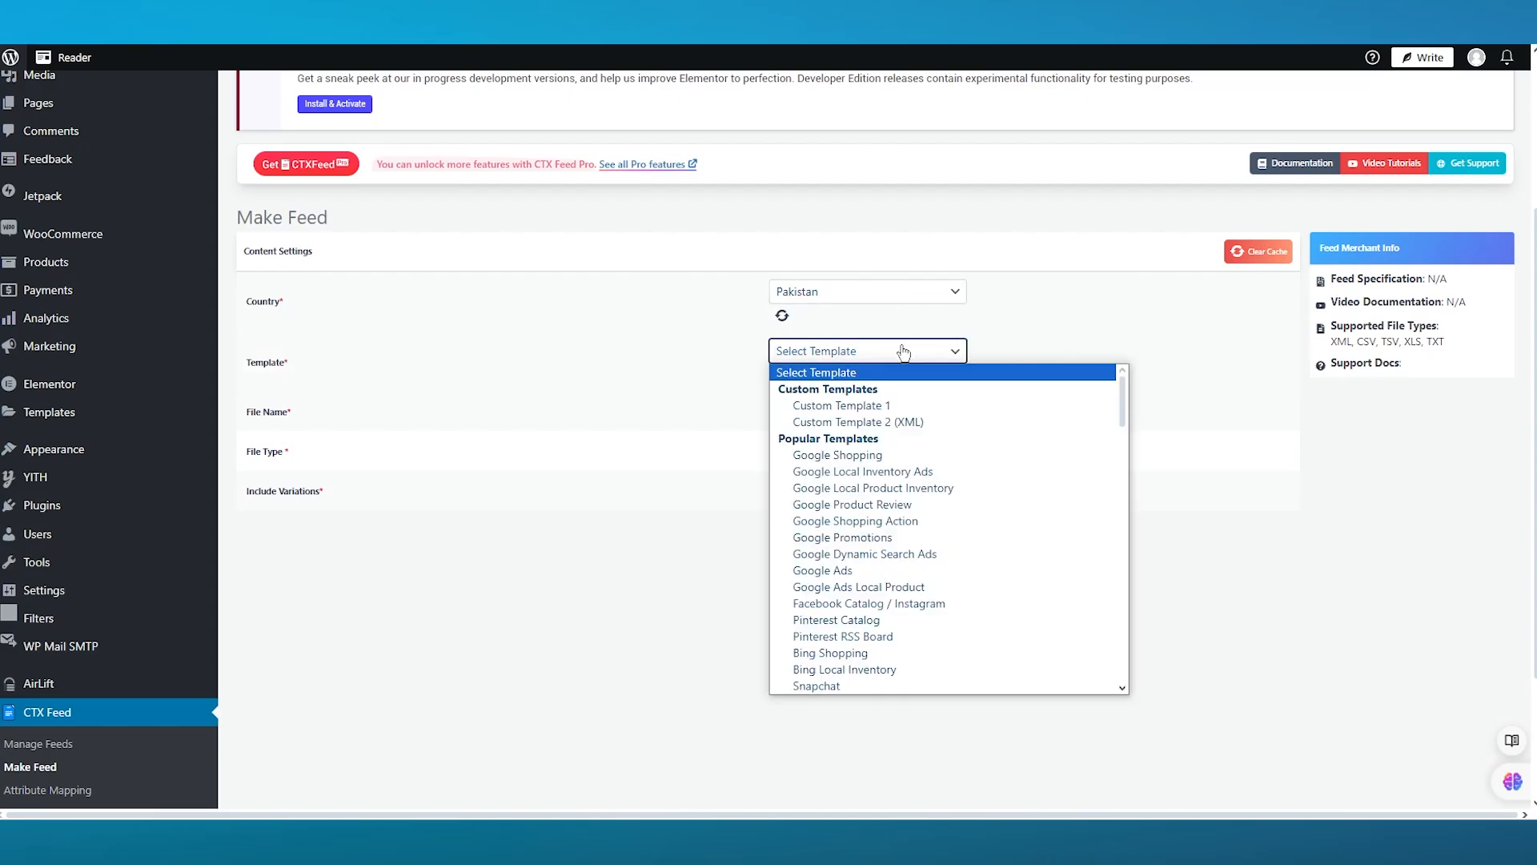
pyautogui.click(967, 456)
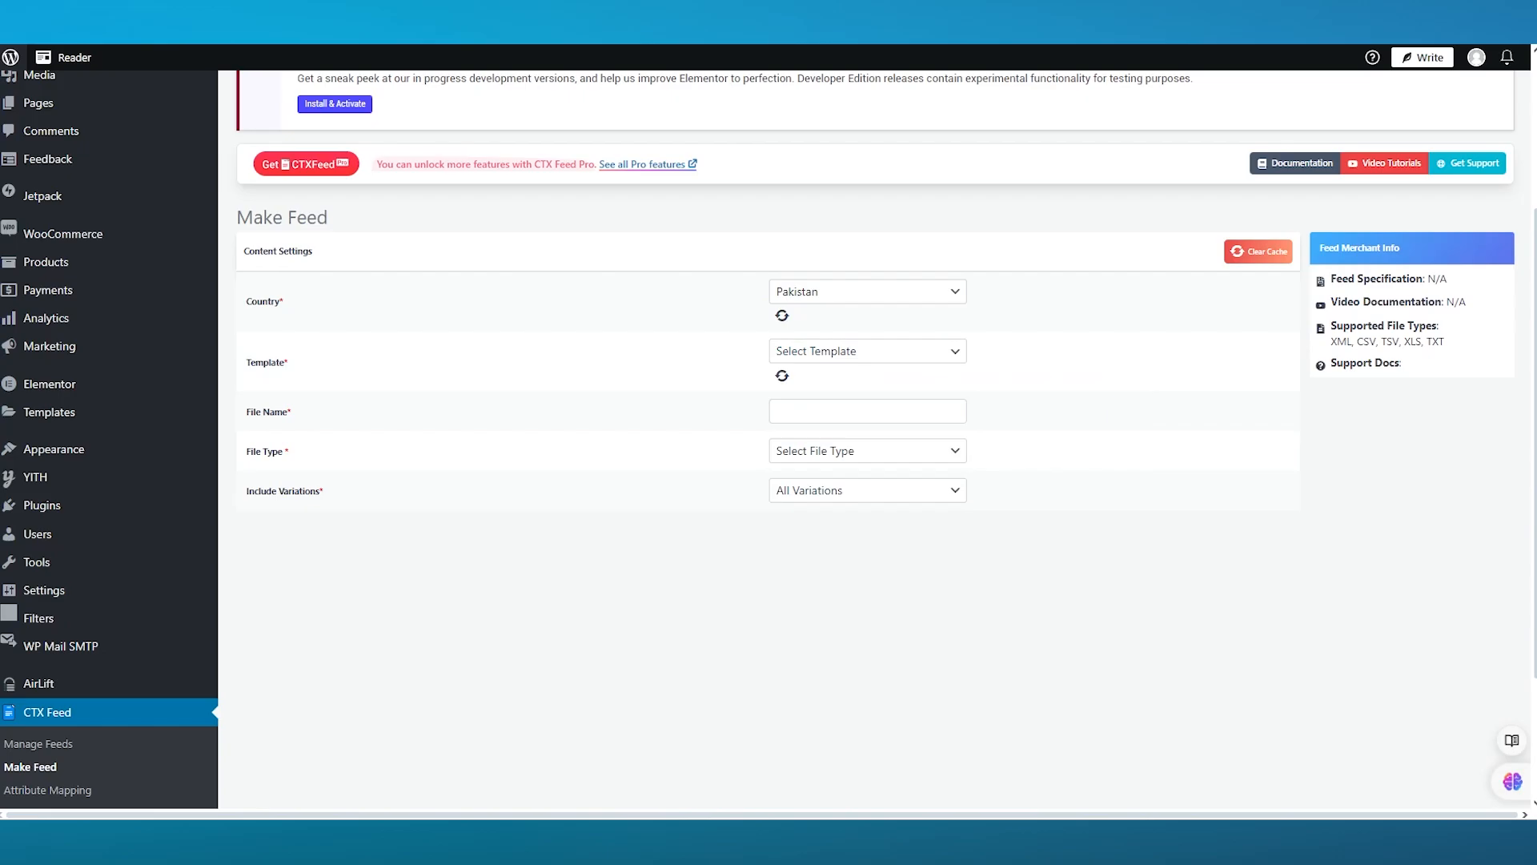
pyautogui.click(920, 356)
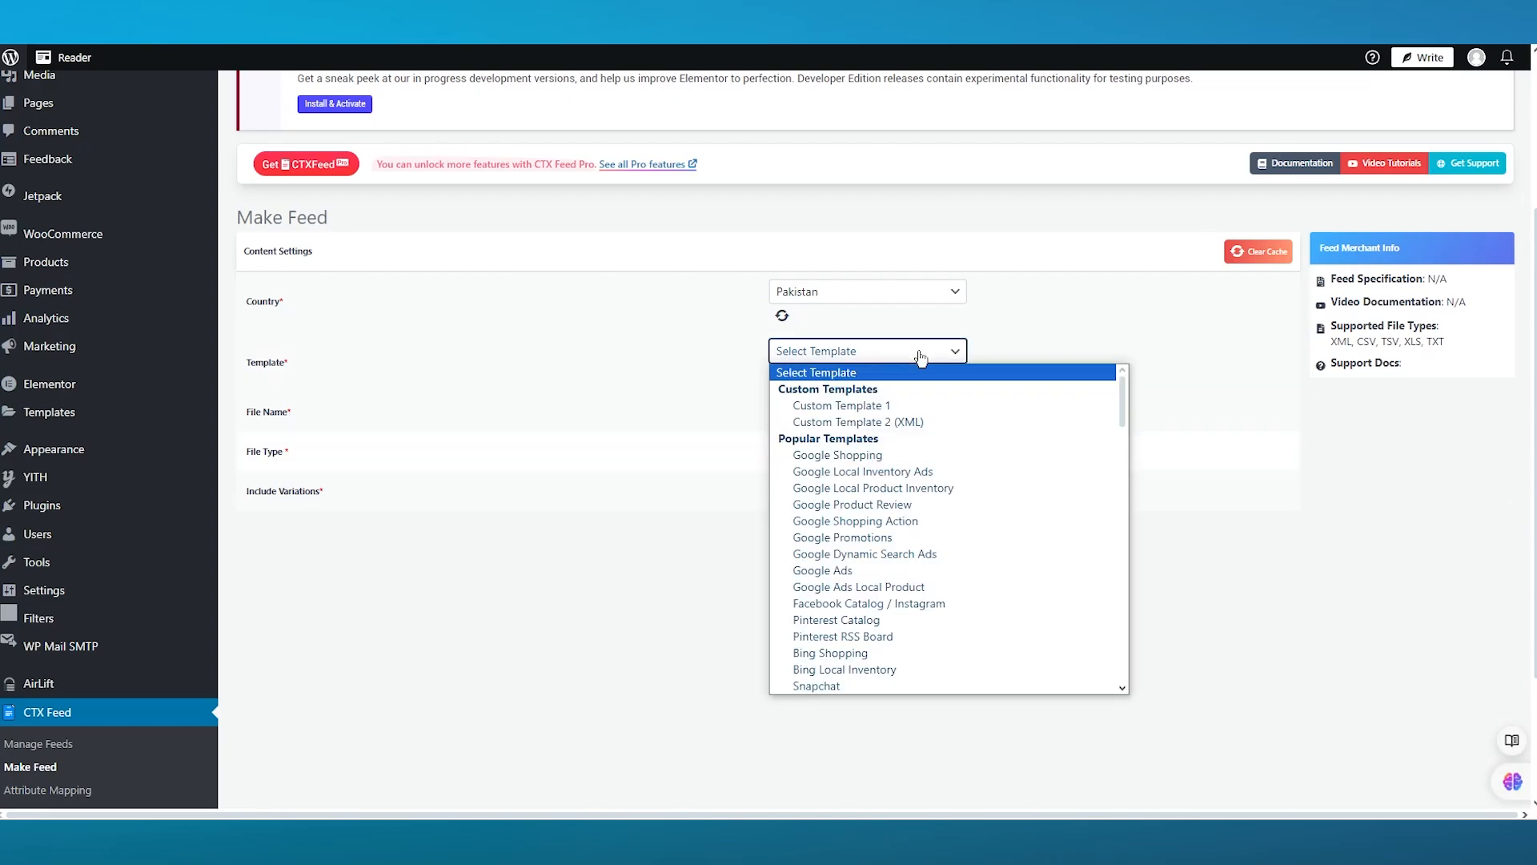
pyautogui.click(883, 455)
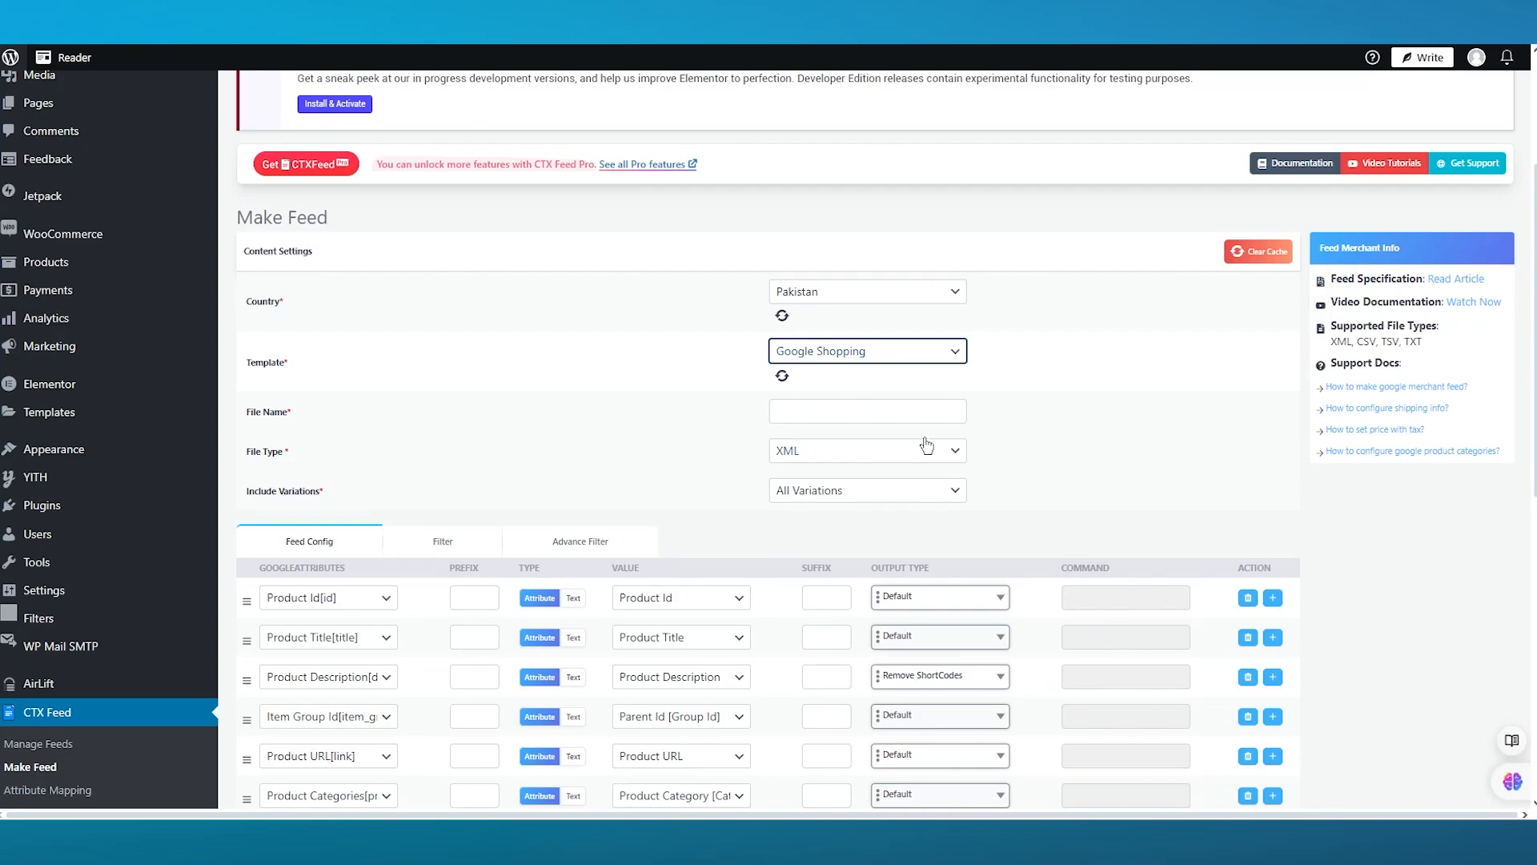
# - Name the feed file "Google test 1"
pyautogui.click(953, 413)
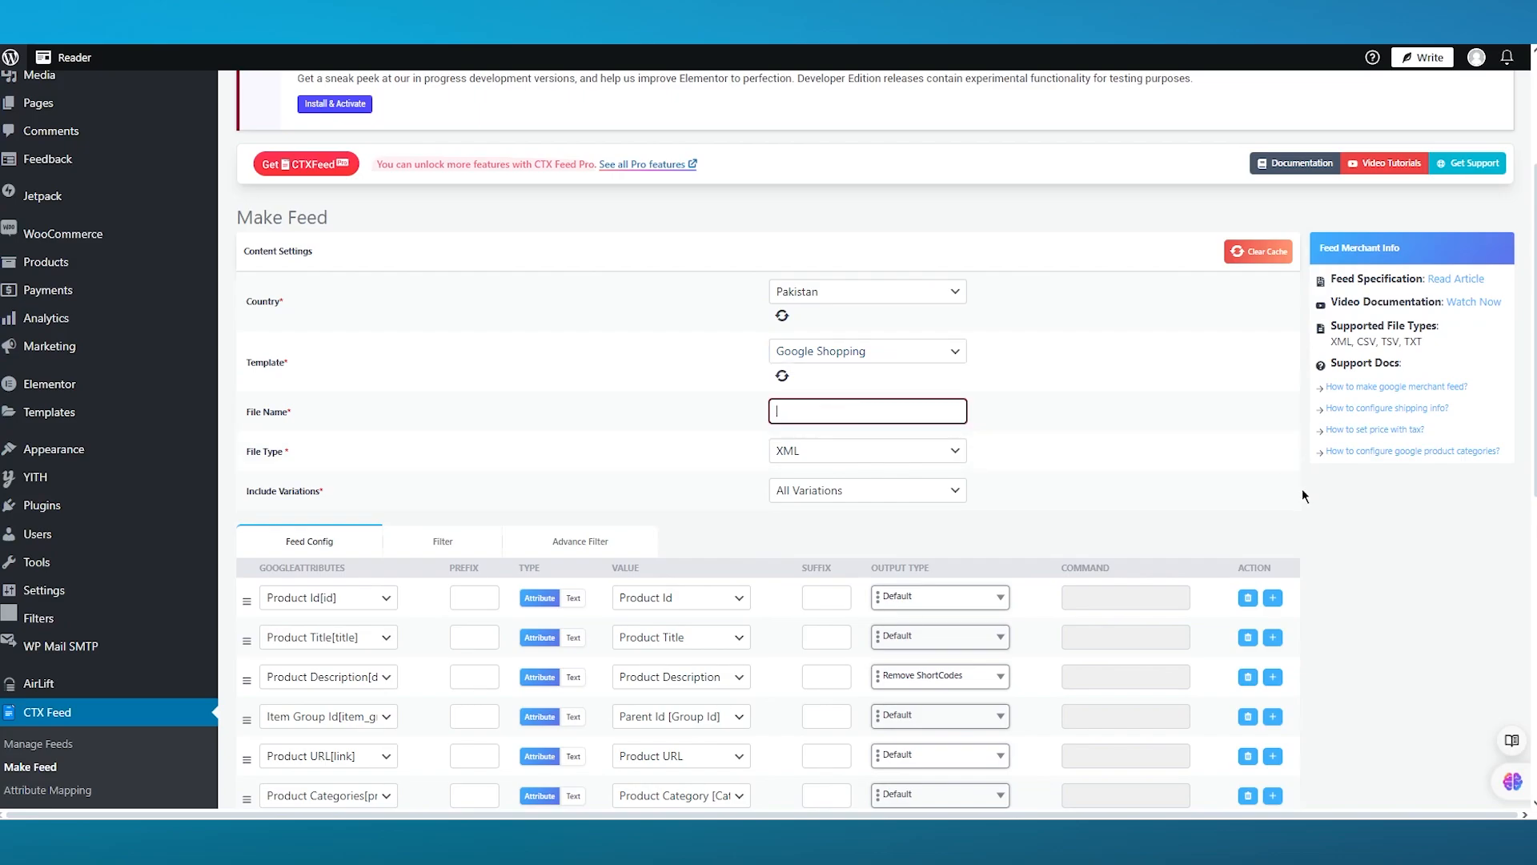
pyautogui.write('Google test 1')
pyautogui.click(1222, 515)
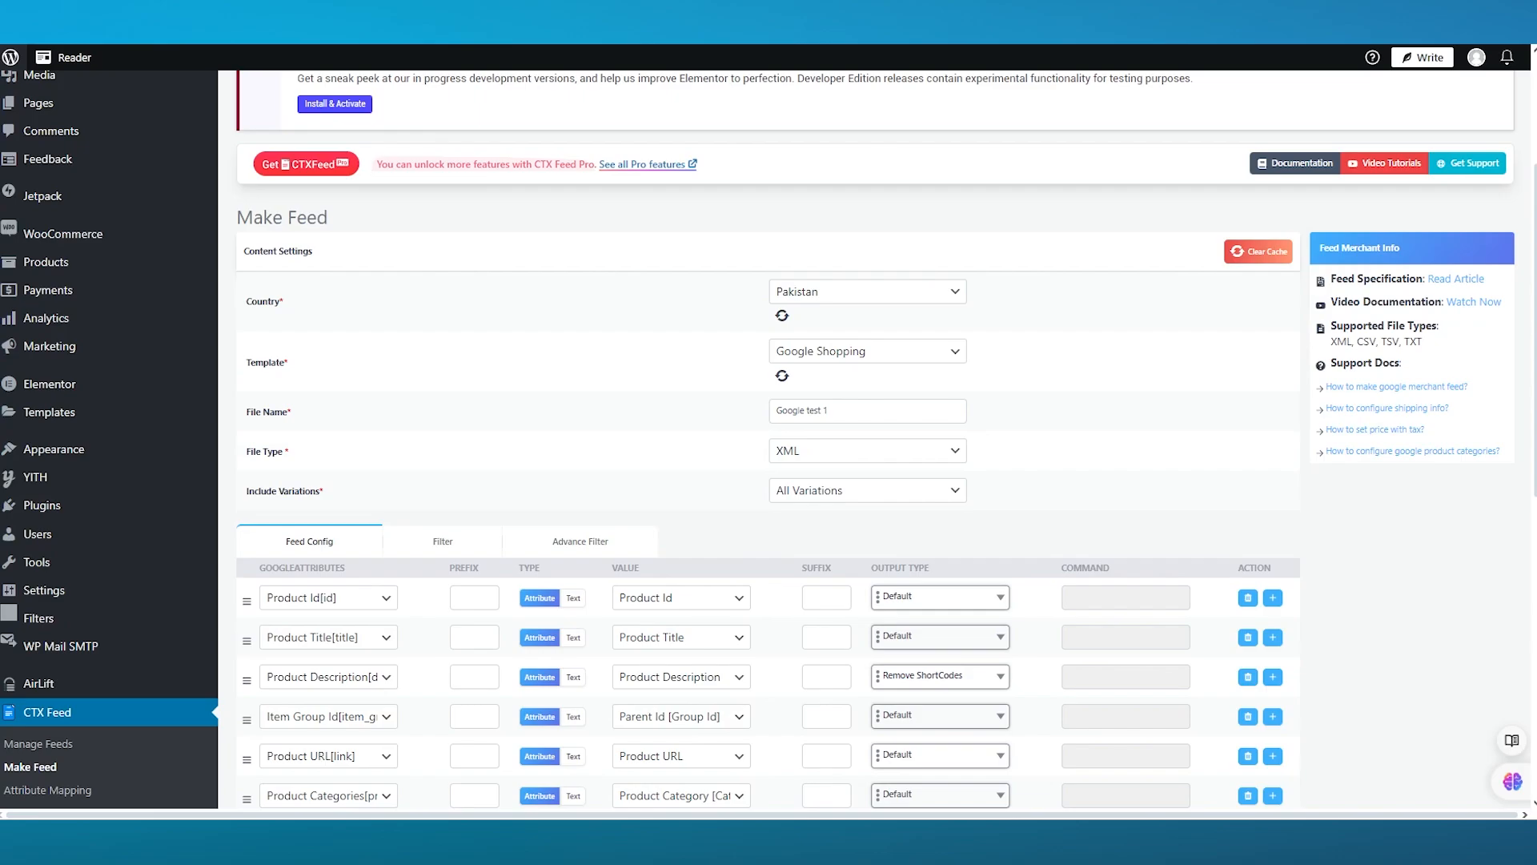
# - Review the file type and include variations options and the feed's attribute configuration
pyautogui.click(955, 463)
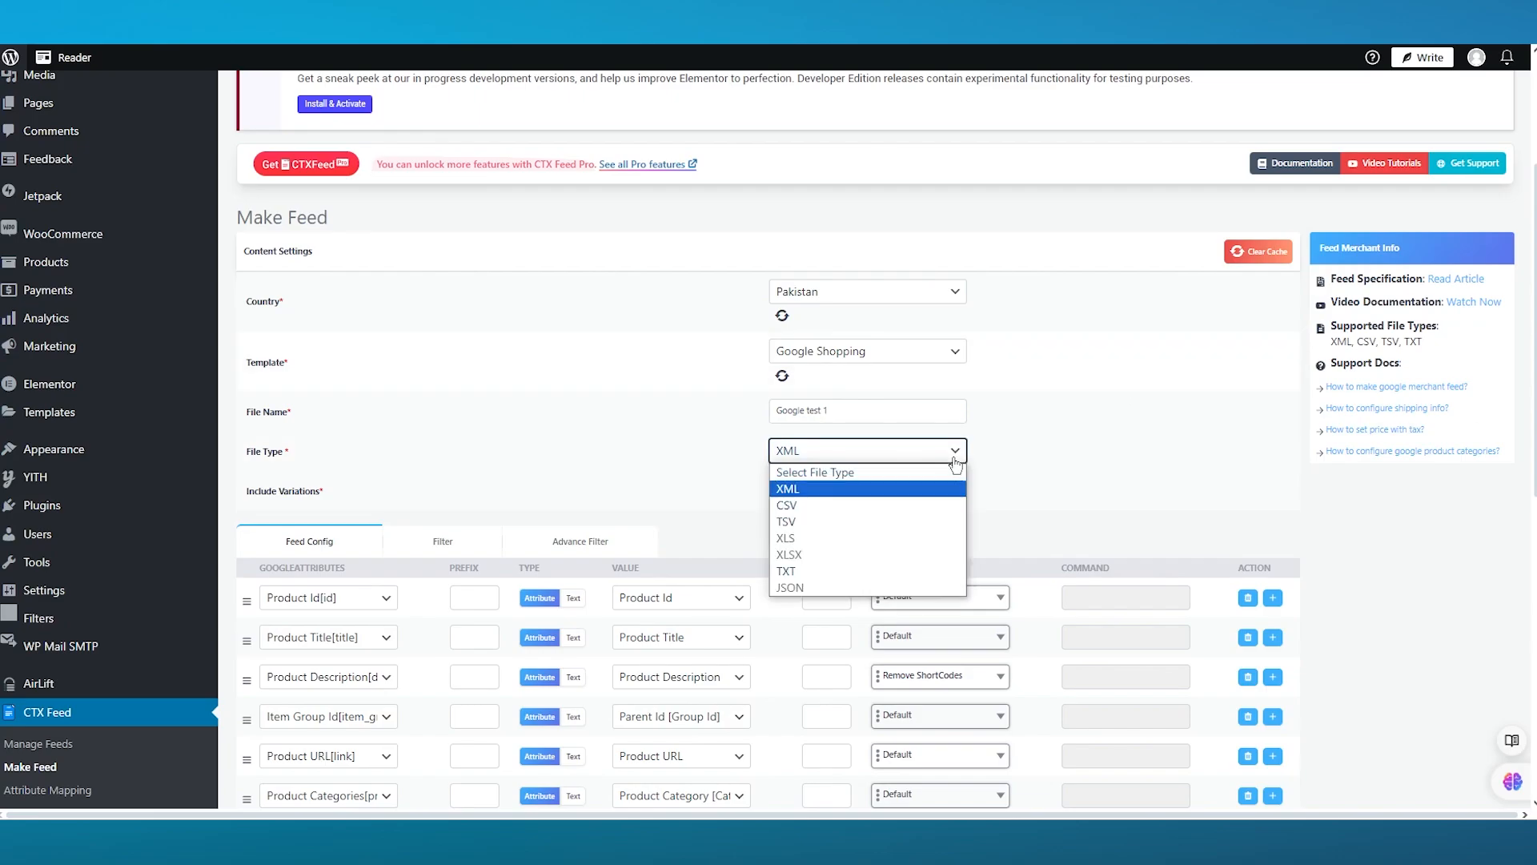
pyautogui.click(955, 463)
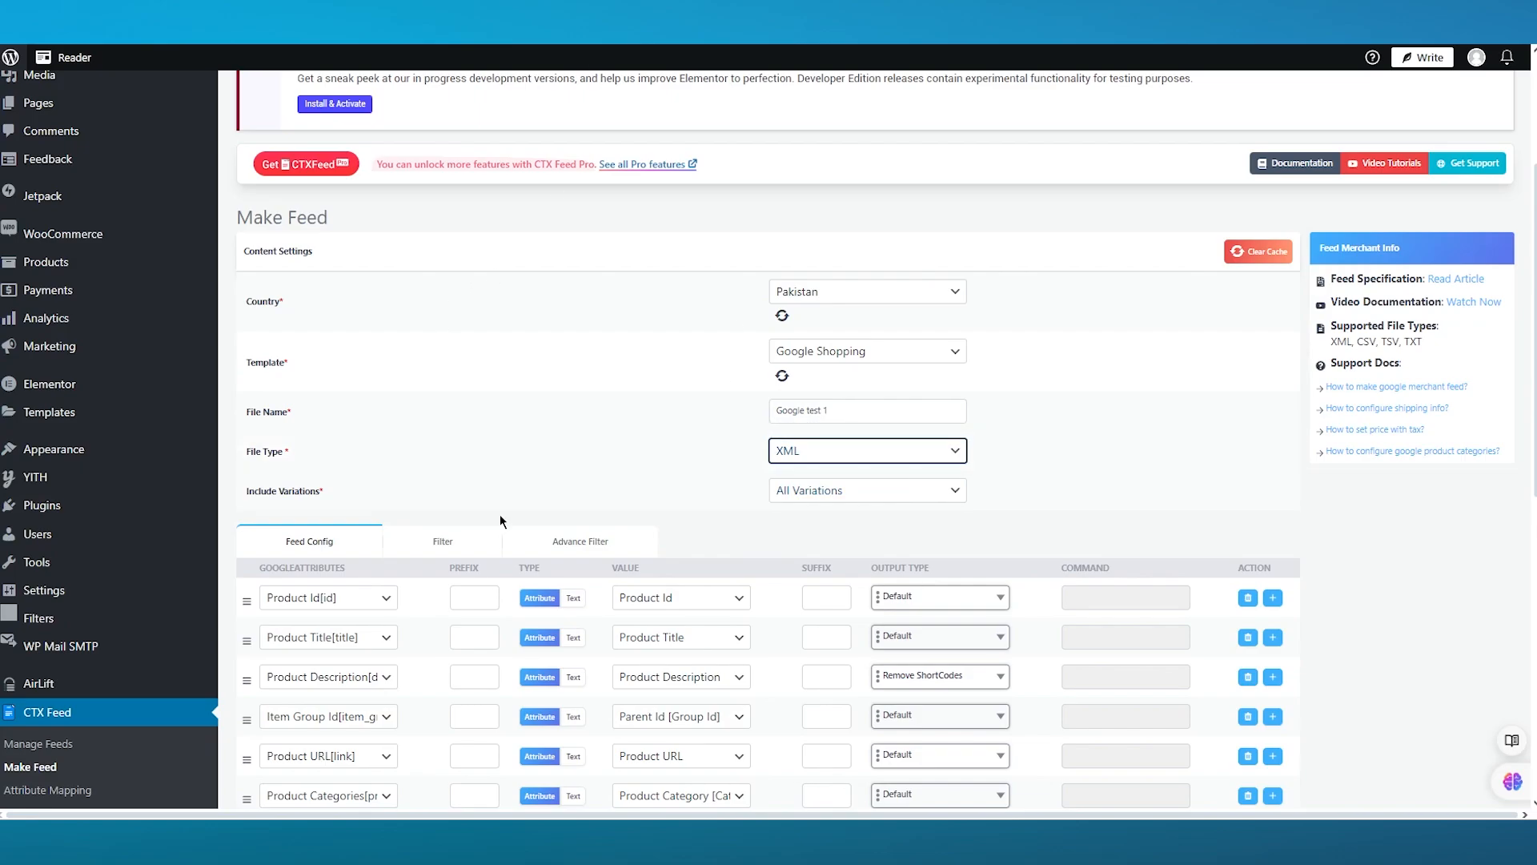
pyautogui.click(811, 489)
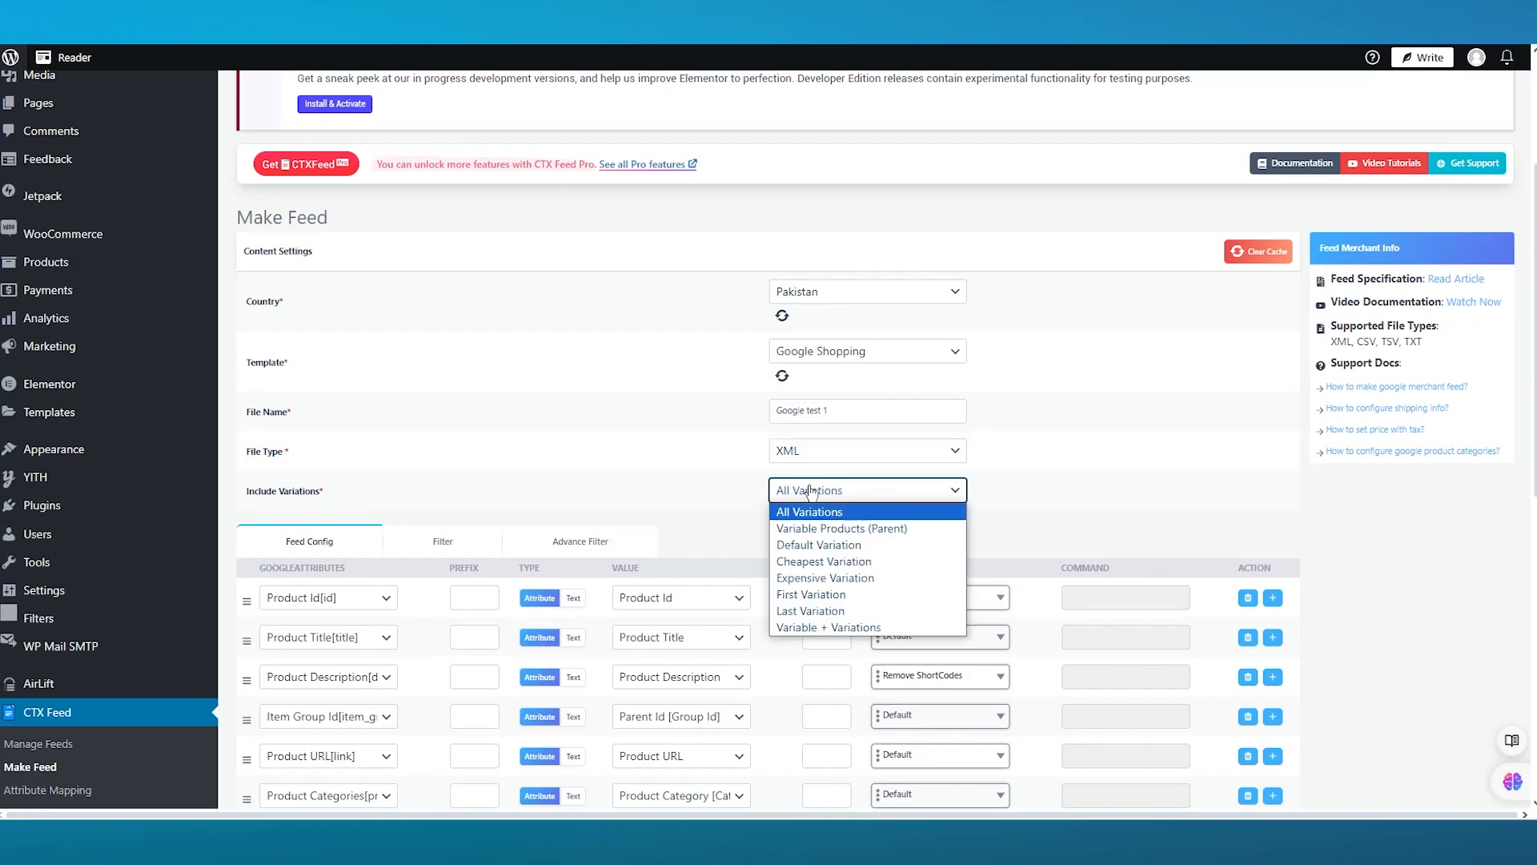
pyautogui.press('Escape')
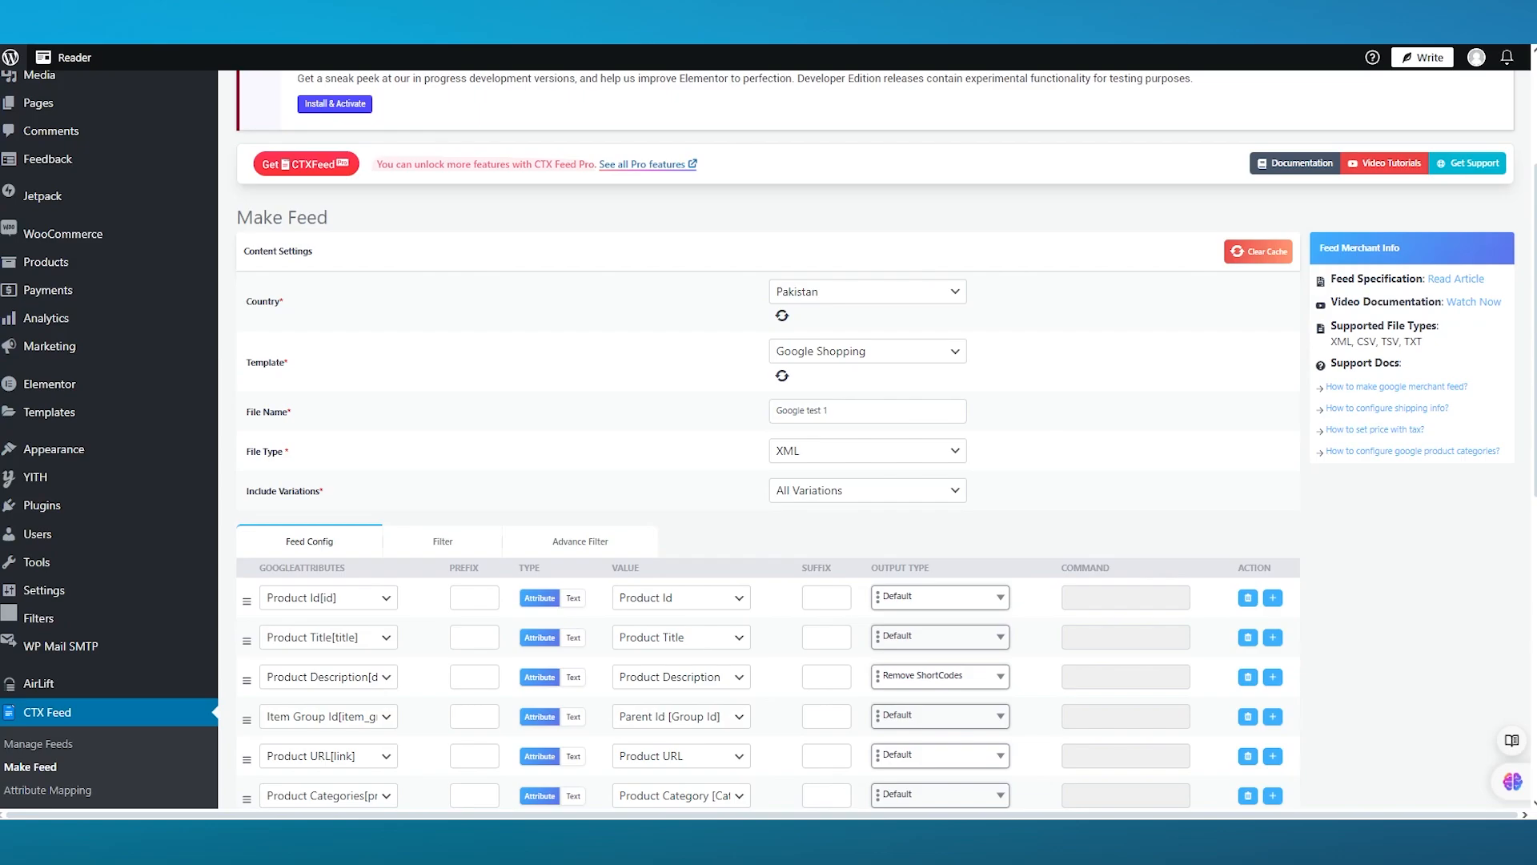
pyautogui.scroll(-4, 843, 327)
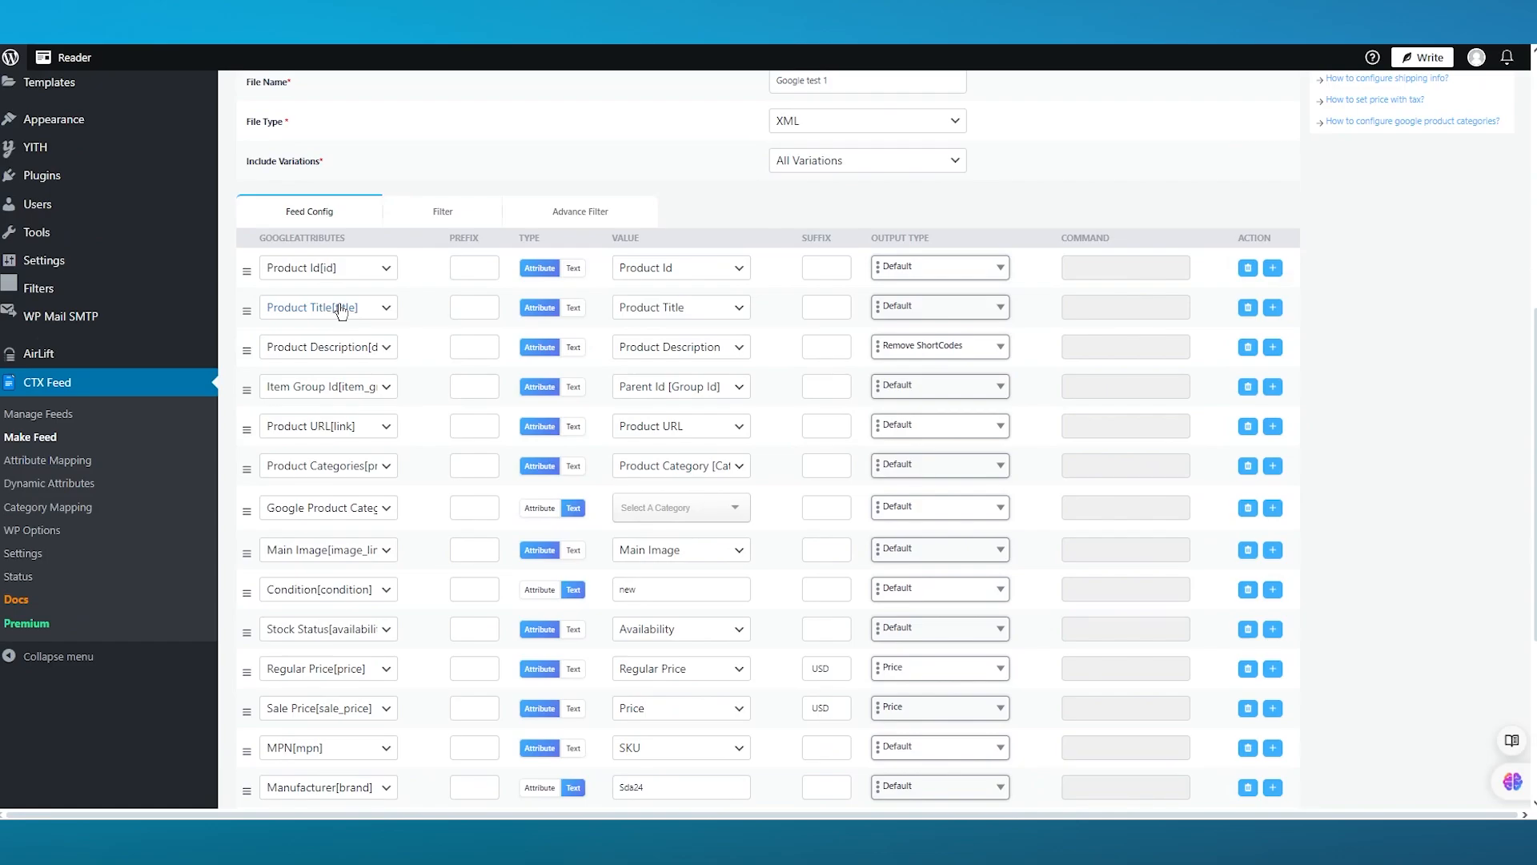
pyautogui.scroll(-4, 481, 419)
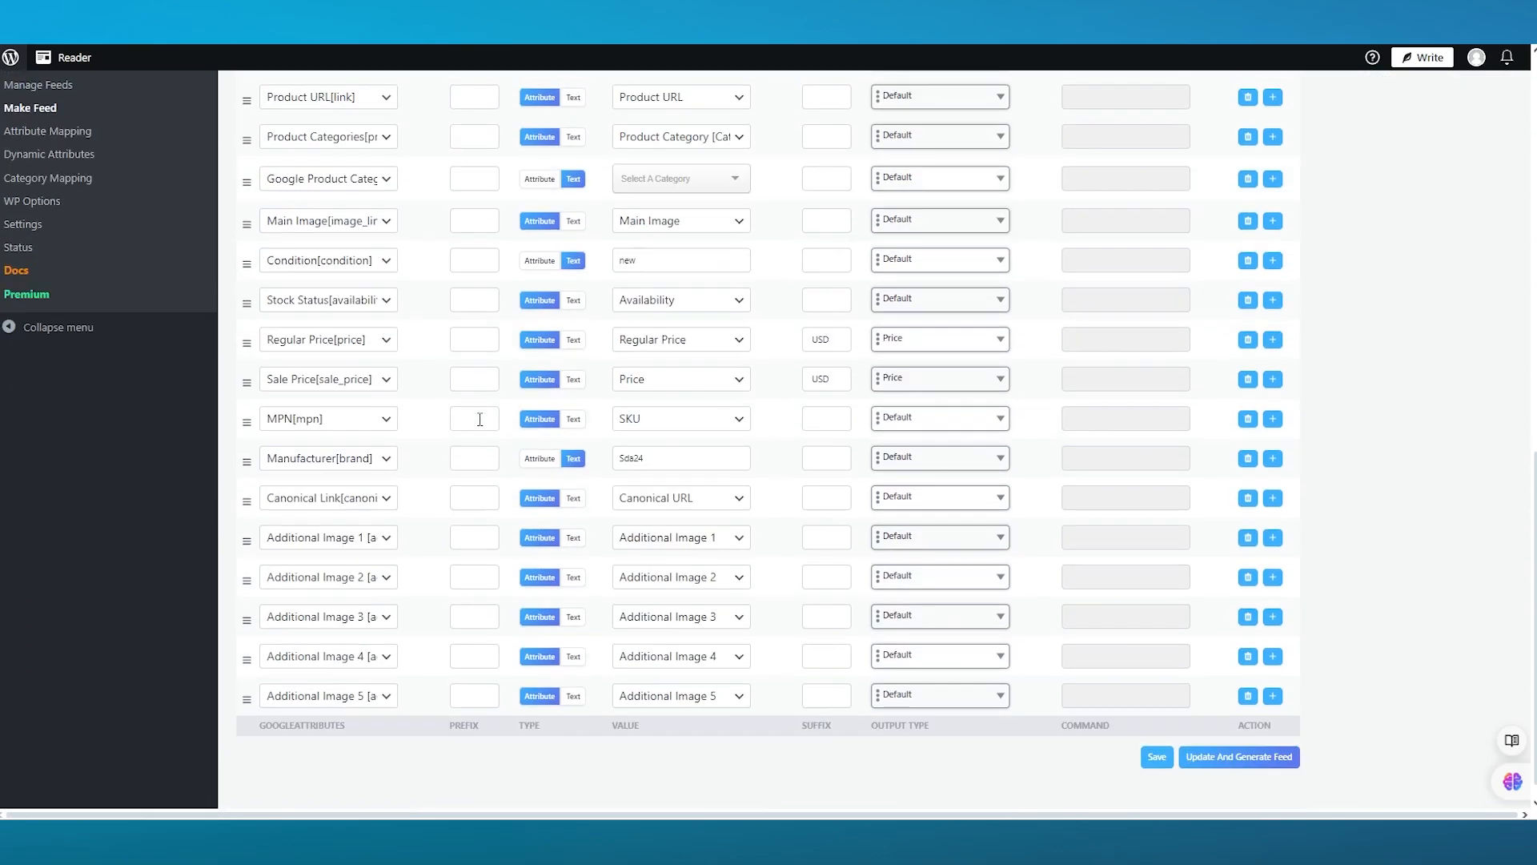
pyautogui.scroll(-1, 480, 419)
pyautogui.scroll(6, 470, 436)
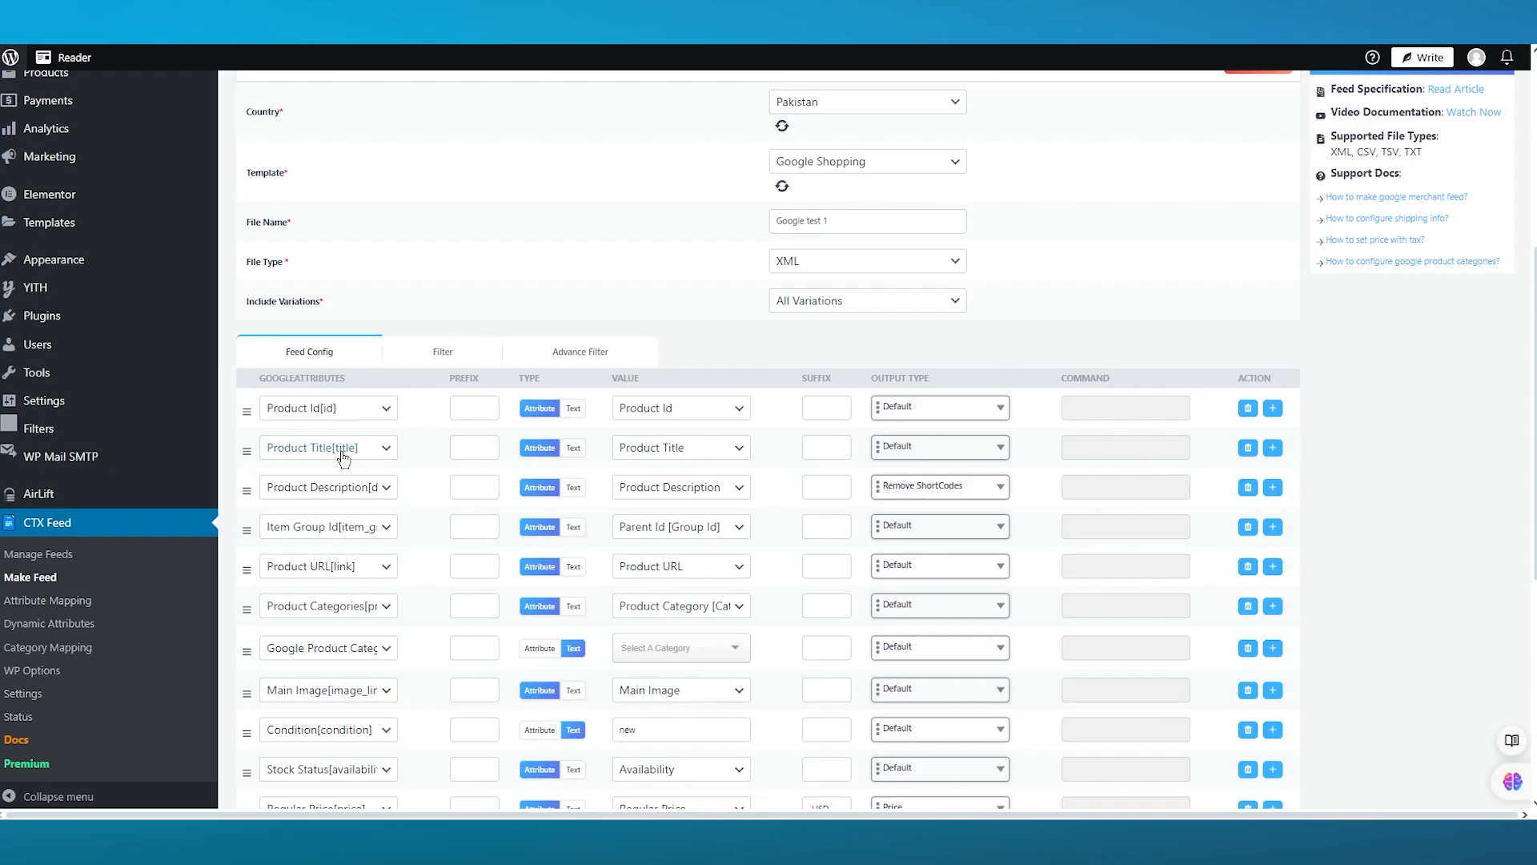
pyautogui.click(314, 410)
pyautogui.click(316, 408)
pyautogui.click(388, 653)
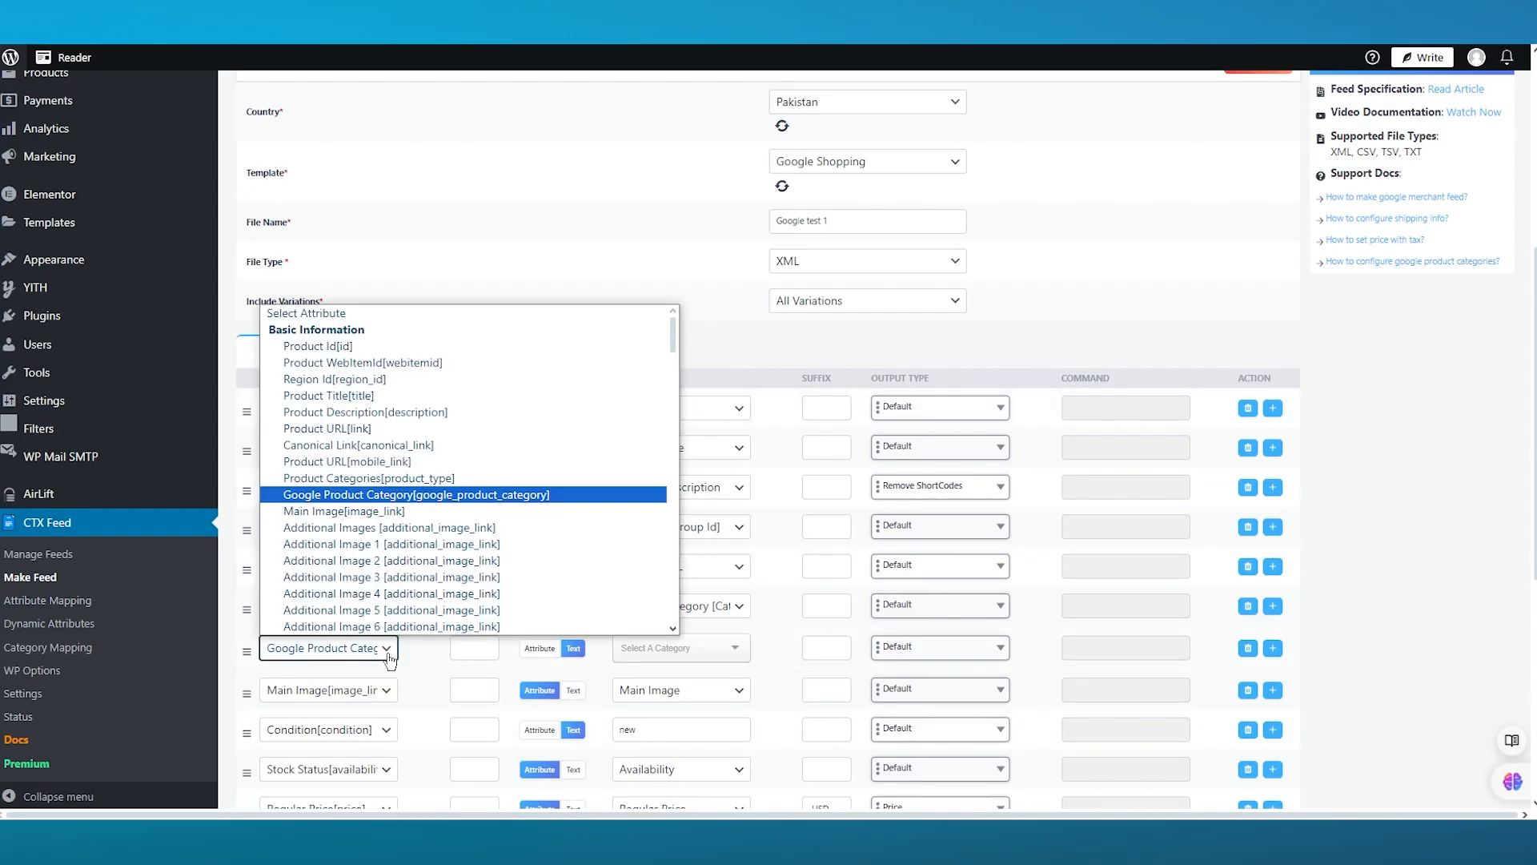
pyautogui.click(389, 653)
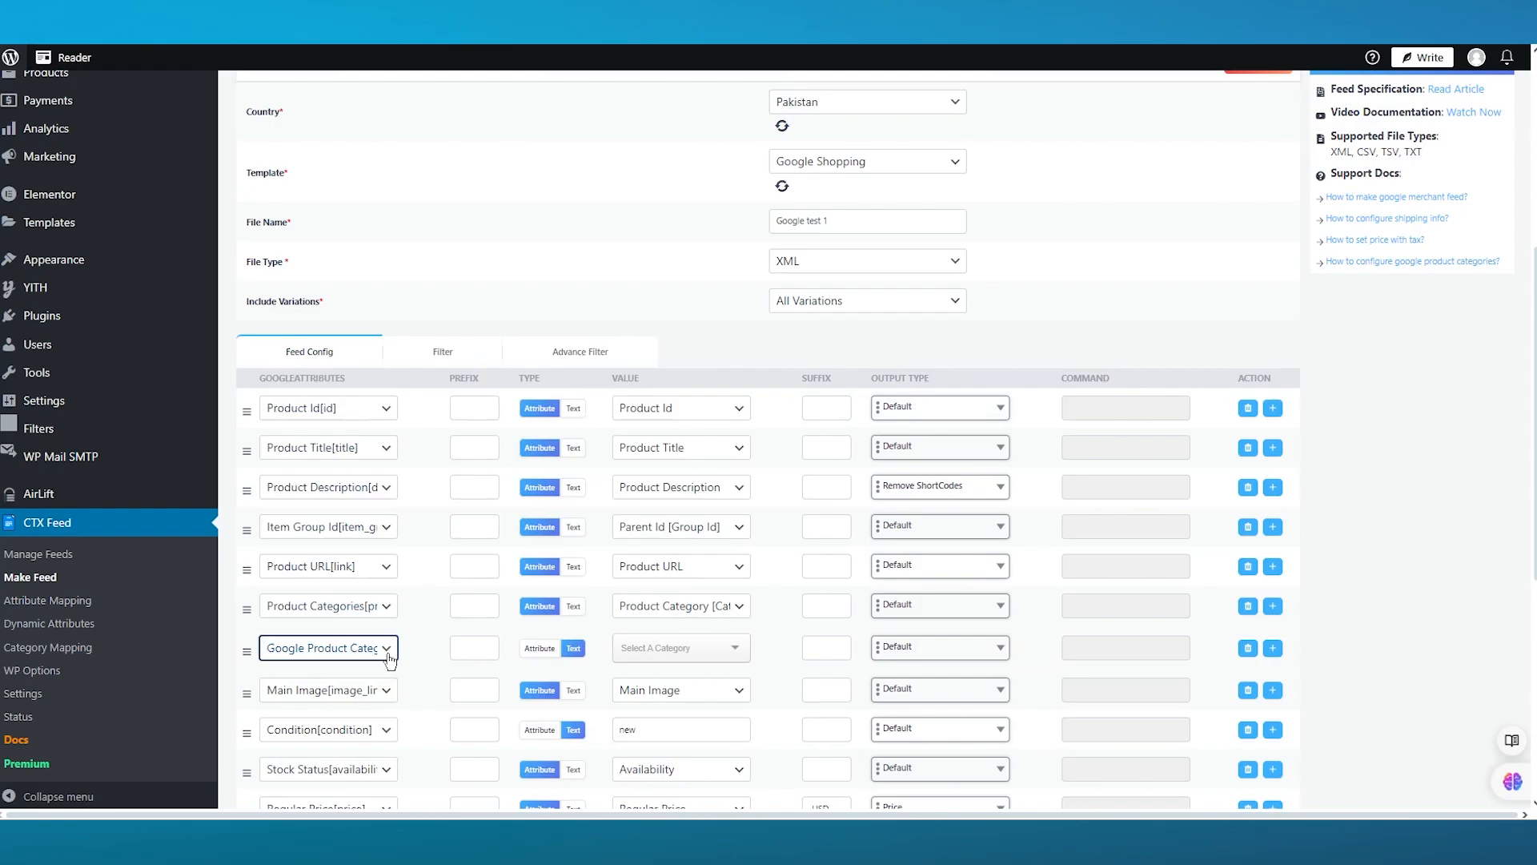
# - Set the Google Product Category value to 4990 - Animals & Pet Supplies > Pet Supplies > Bird Supplies > Bird Food
pyautogui.click(730, 652)
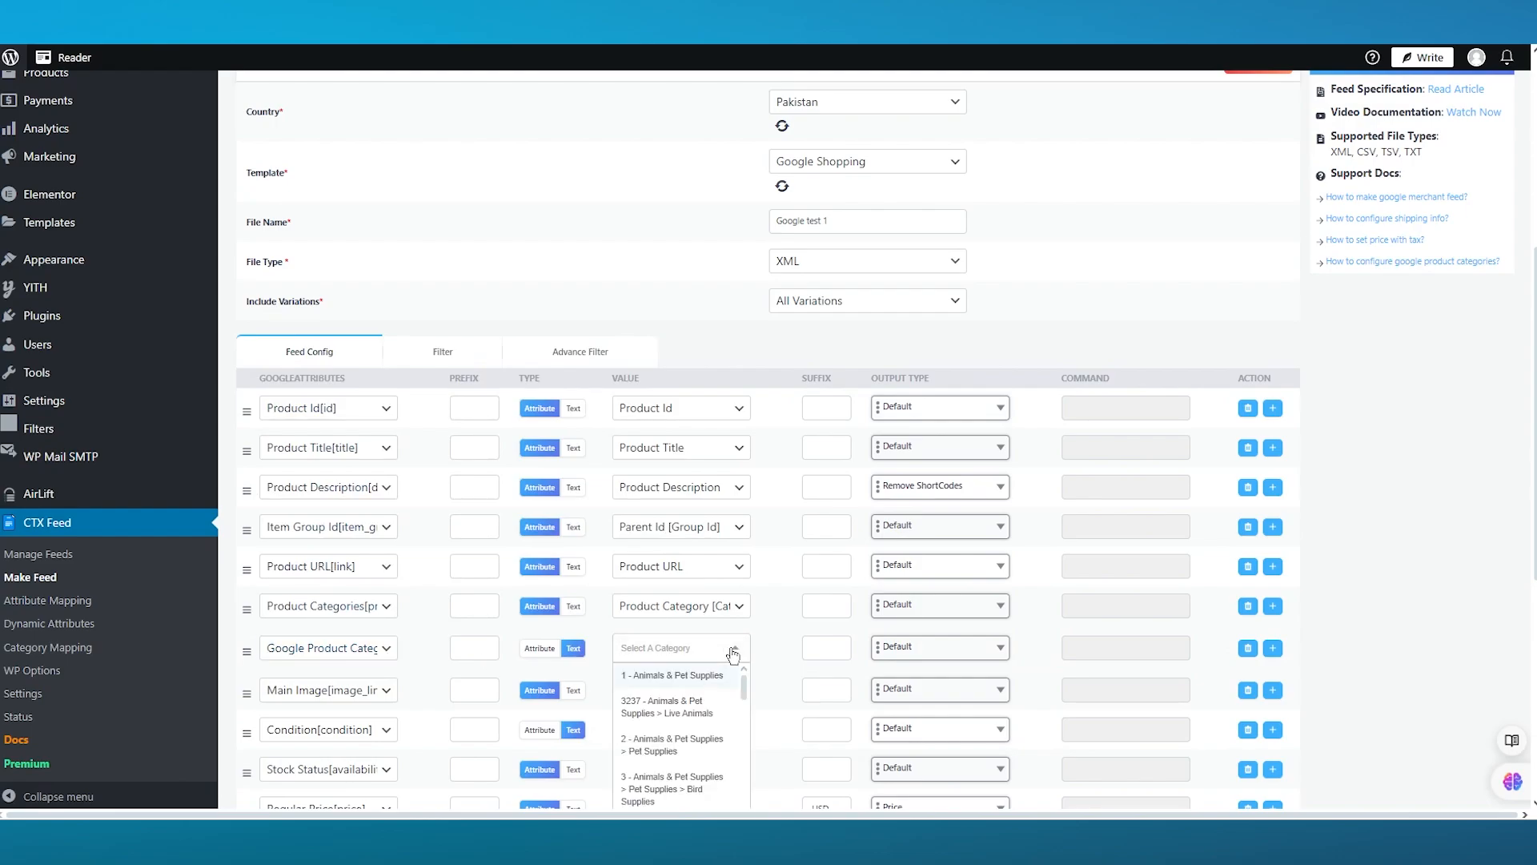
pyautogui.scroll(-2, 738, 560)
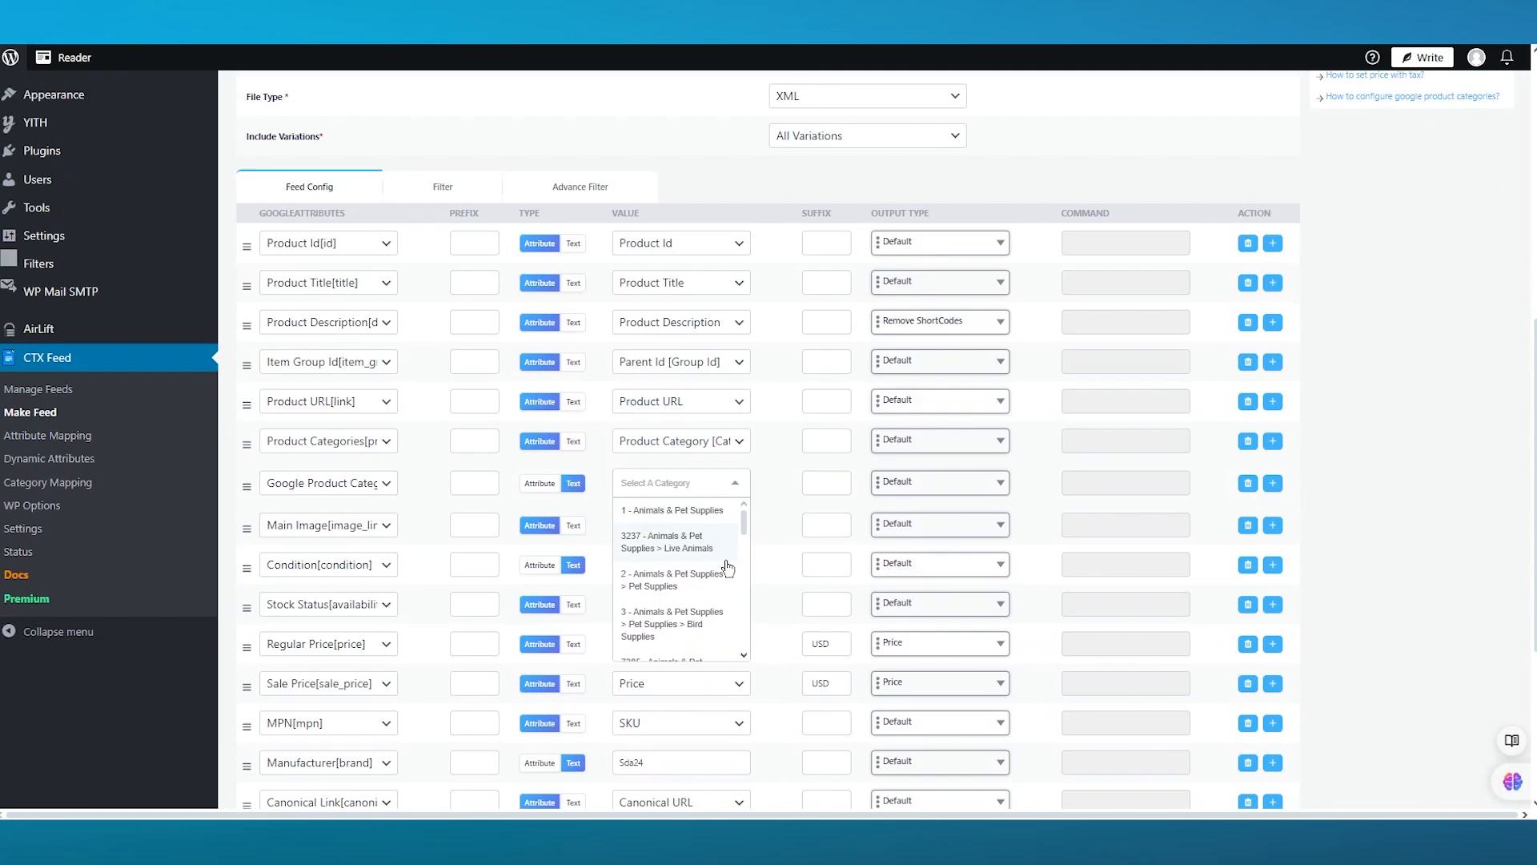
pyautogui.scroll(-3, 695, 558)
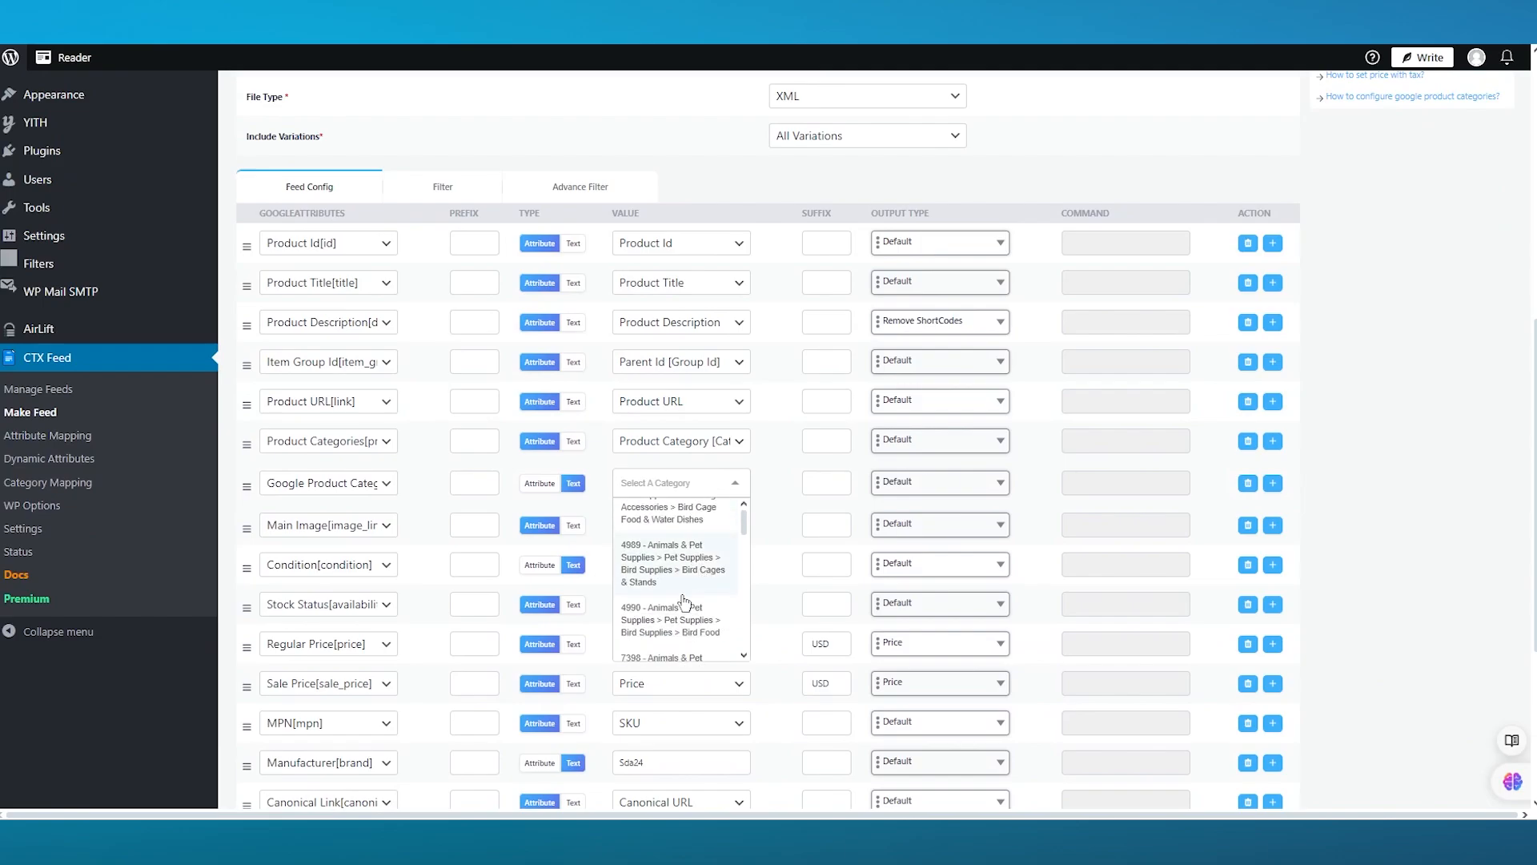
pyautogui.click(694, 626)
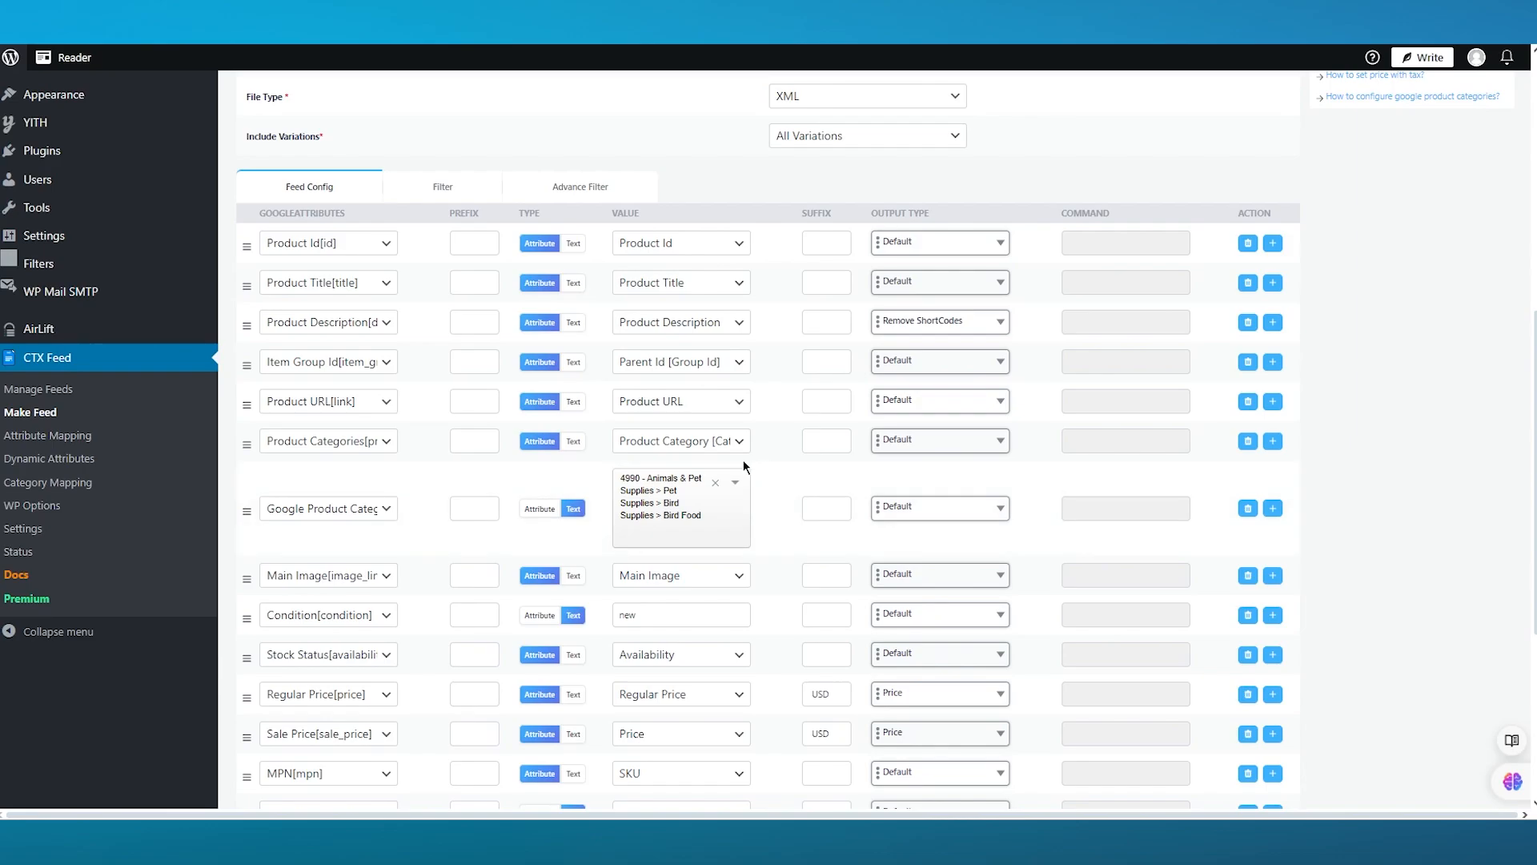
# - Search for 'clot' and set the Google Product Category value to 1604 - Apparel & Accessories > Clothing
pyautogui.click(670, 484)
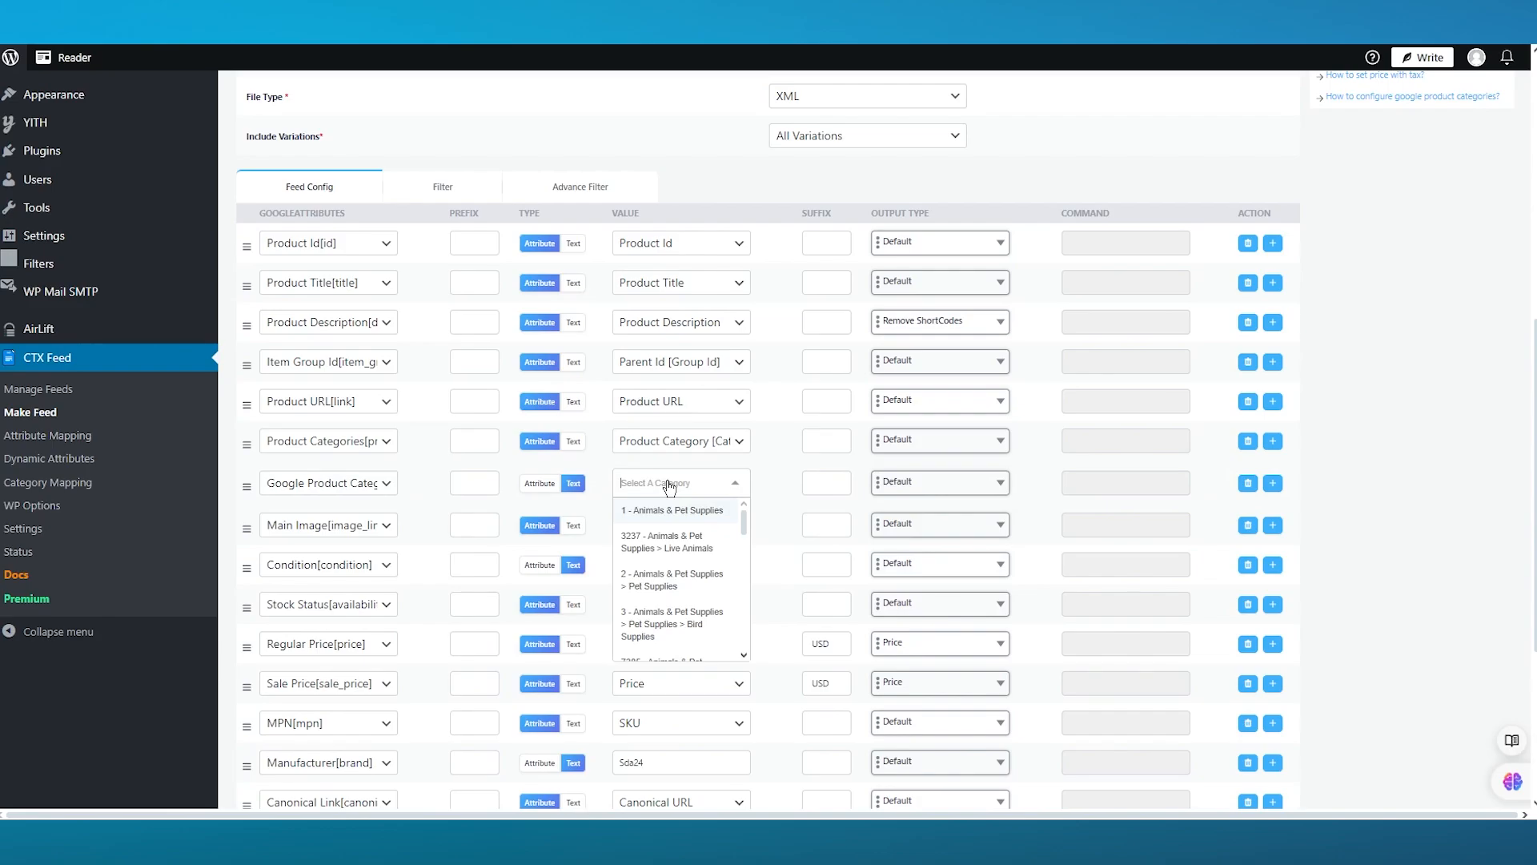
pyautogui.write('clot')
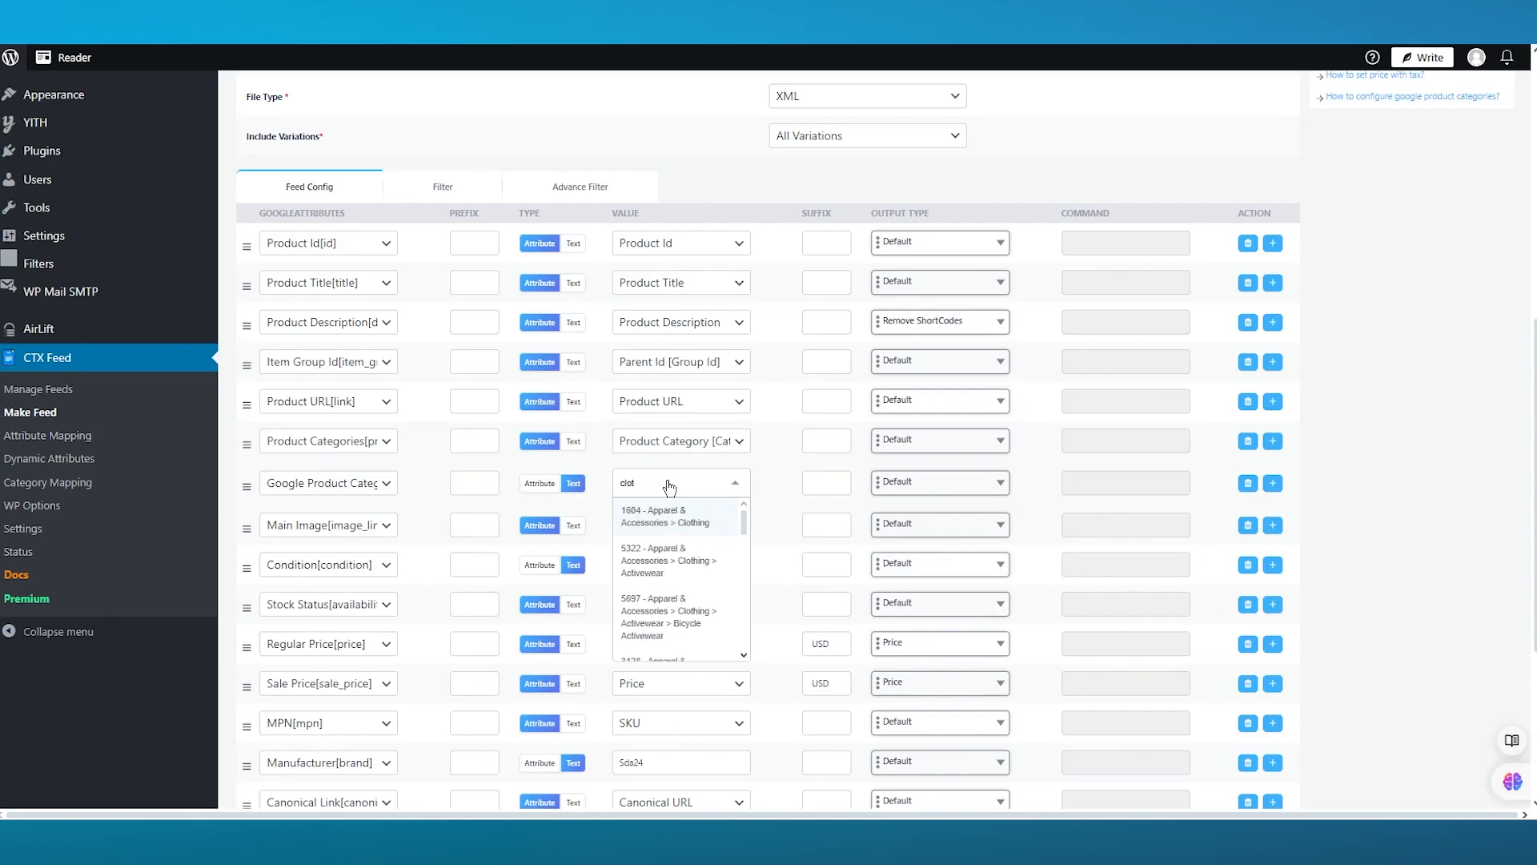
pyautogui.click(654, 519)
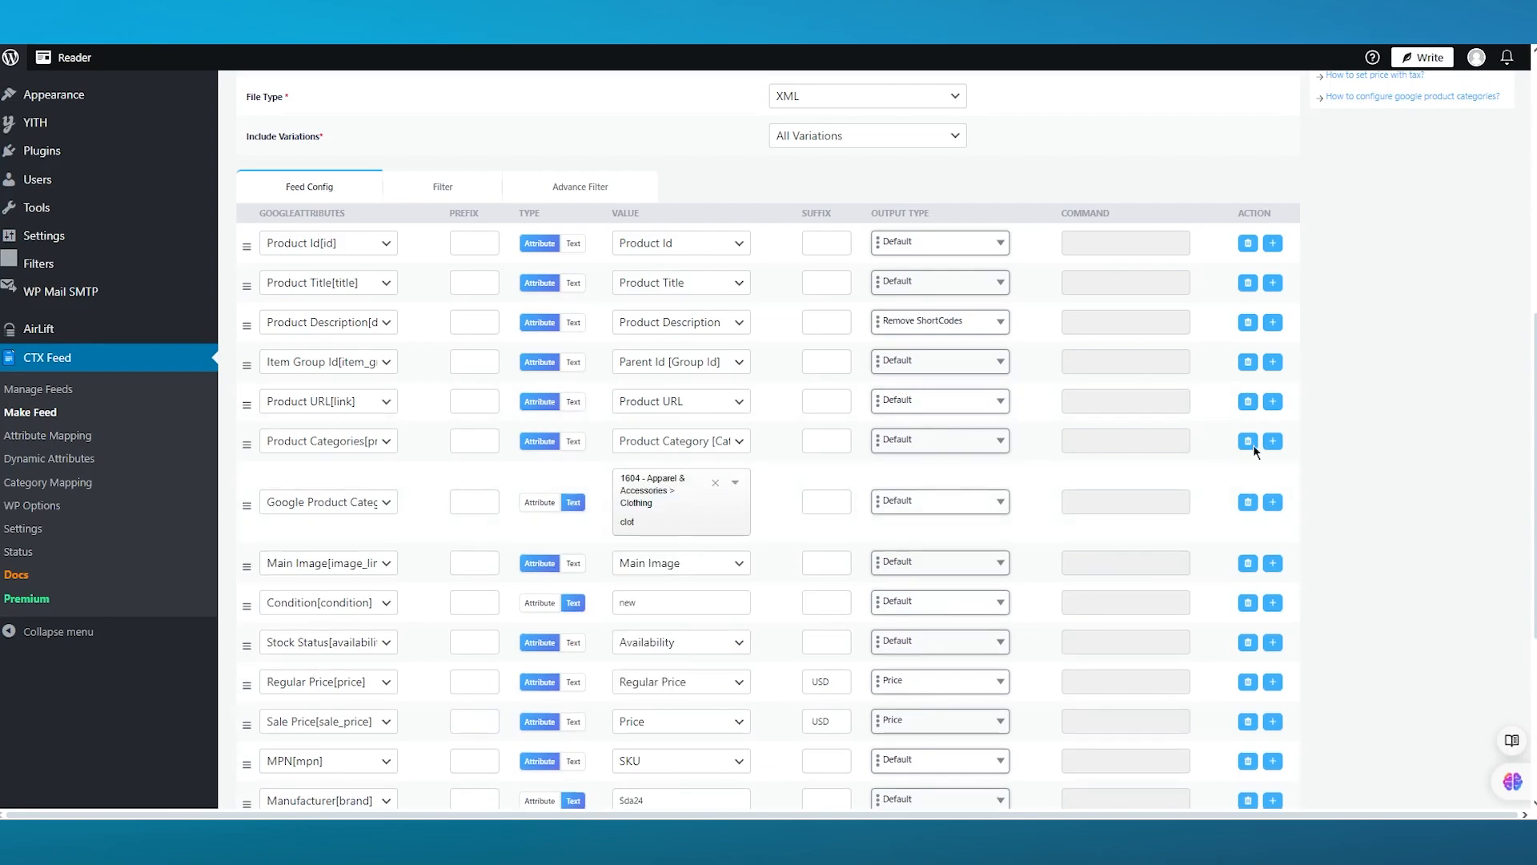
# - Review the attribute mappings throughout the feed configuration table
pyautogui.scroll(-3, 1252, 413)
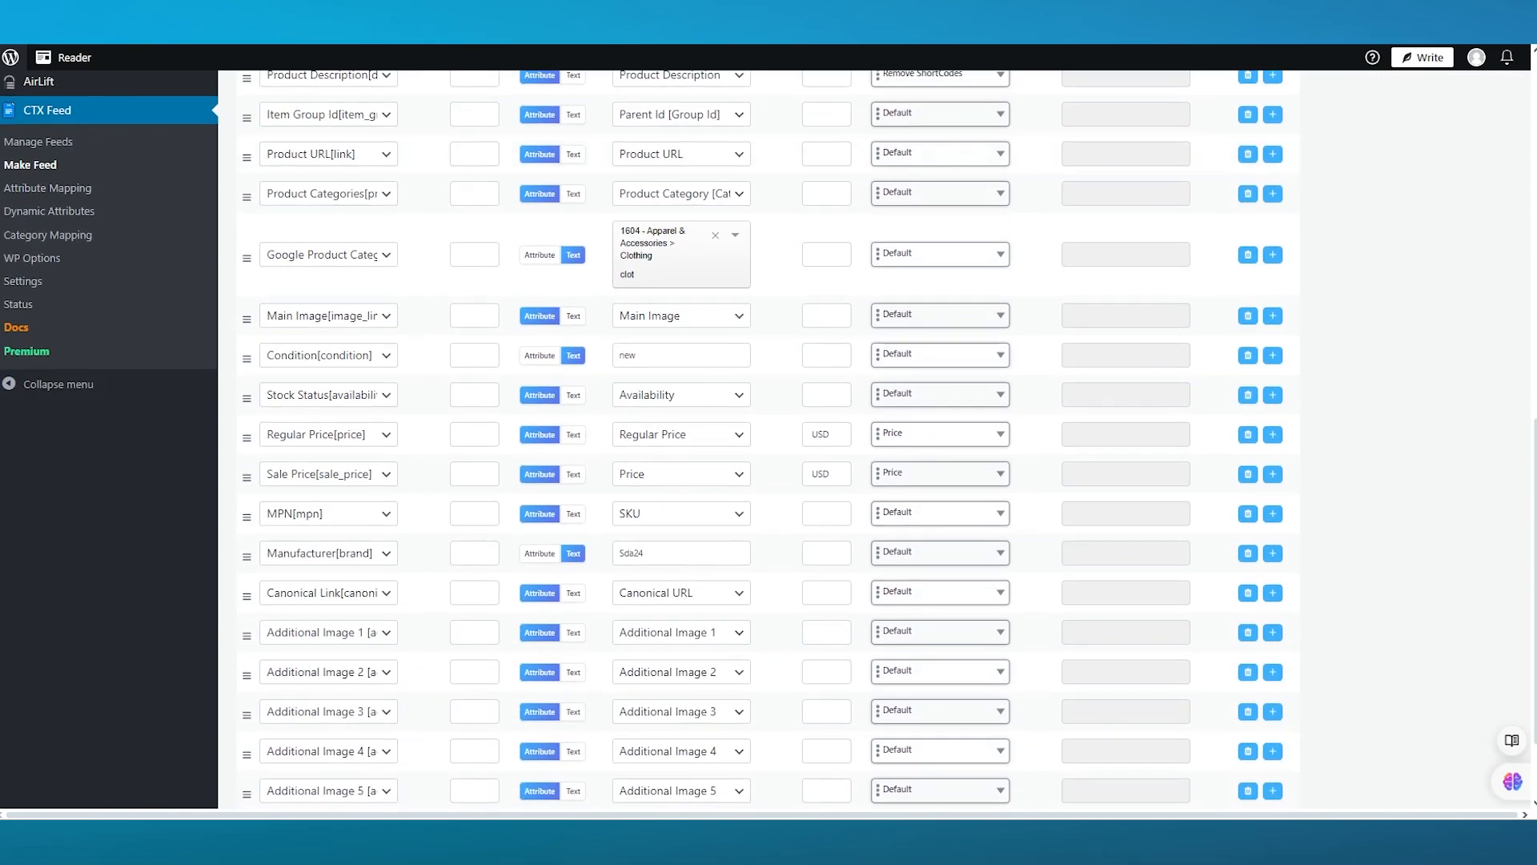
pyautogui.scroll(6, 1253, 436)
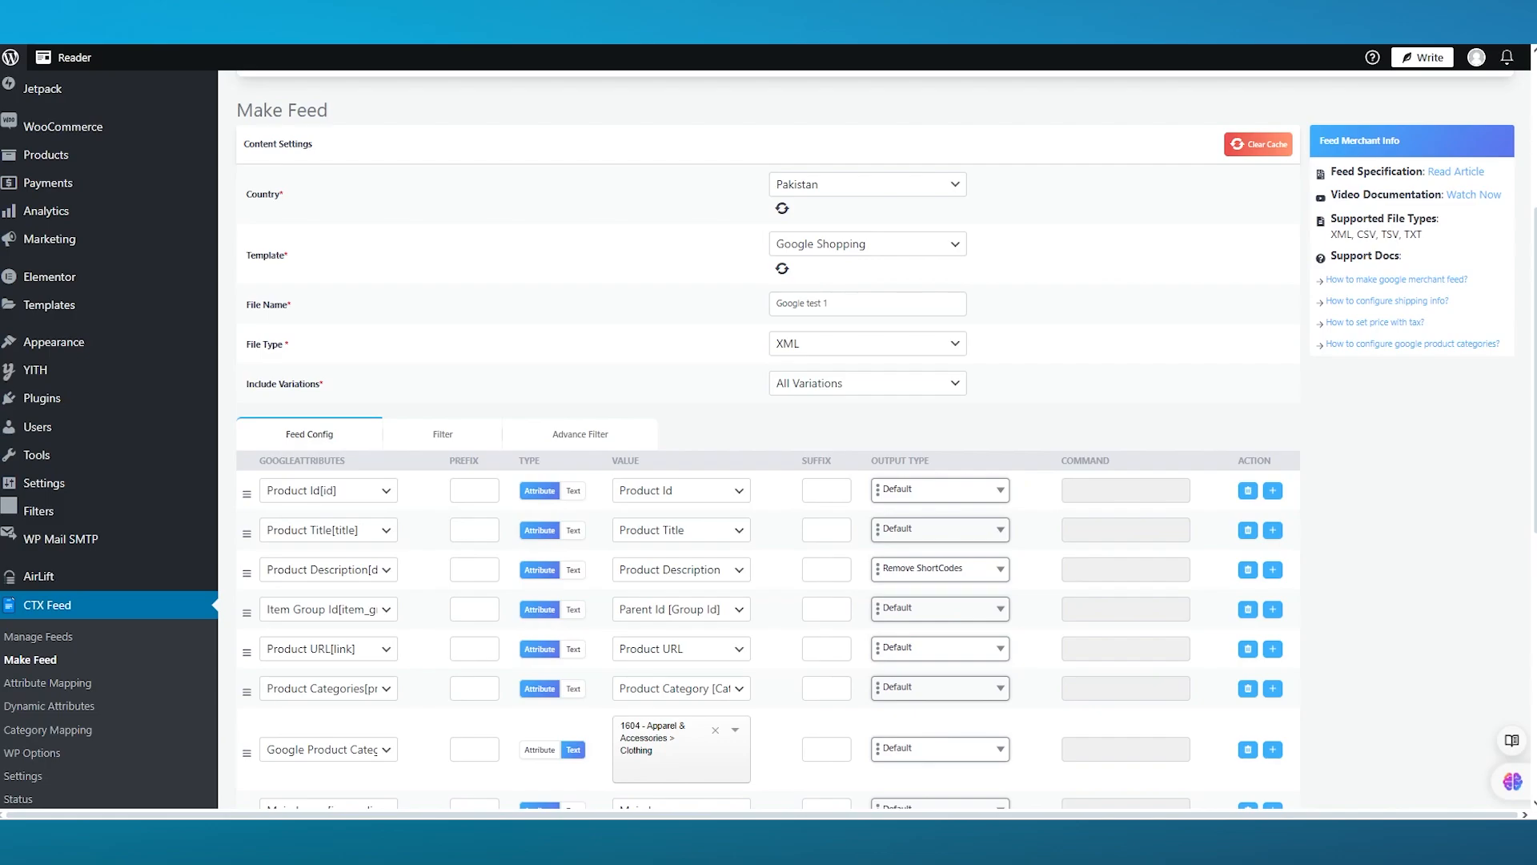
pyautogui.scroll(-3, 725, 377)
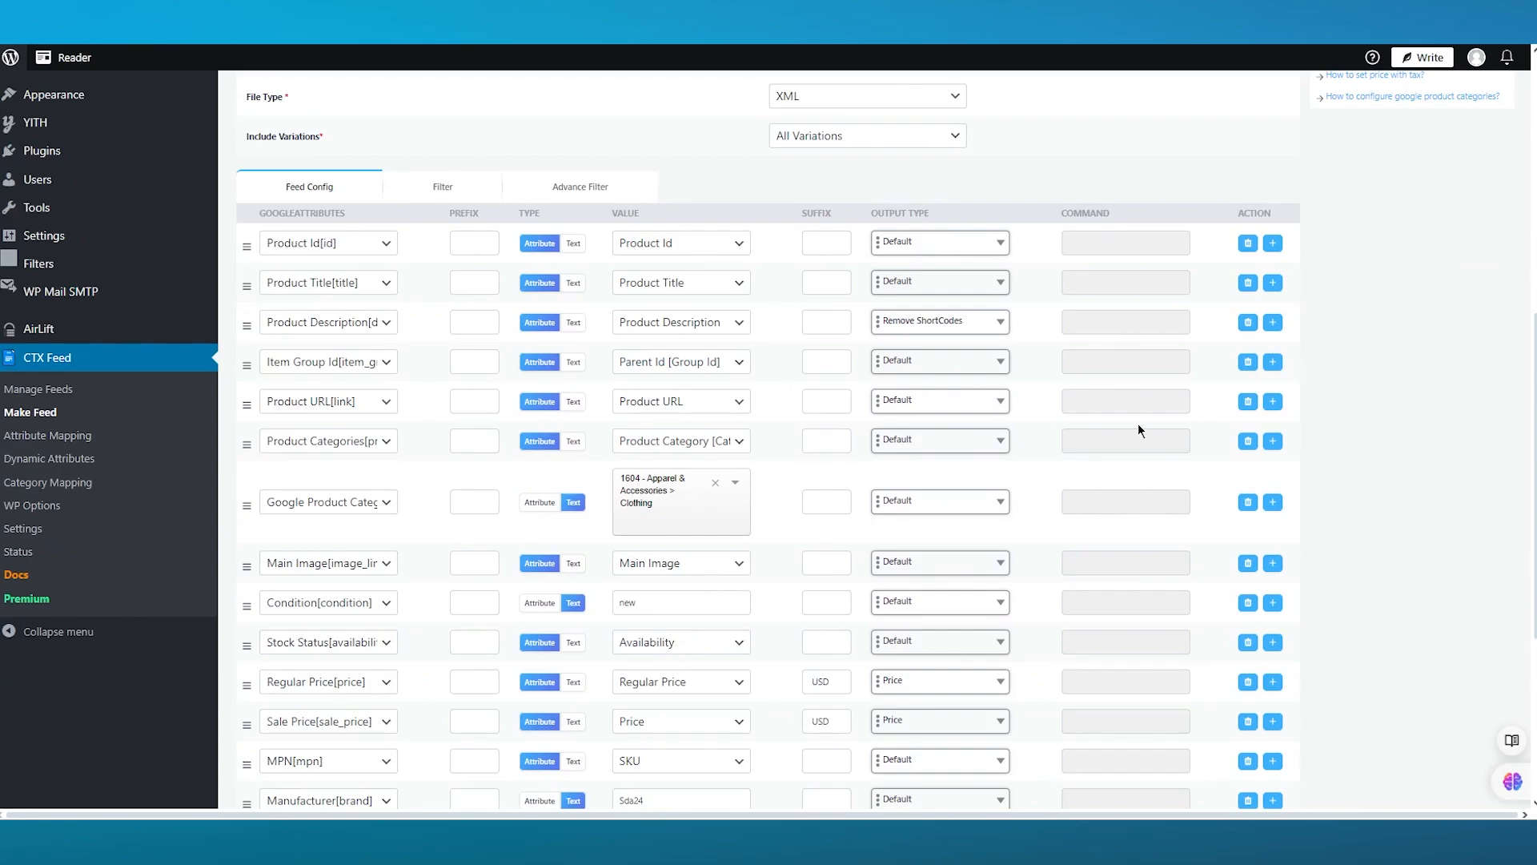
pyautogui.scroll(-3, 378, 547)
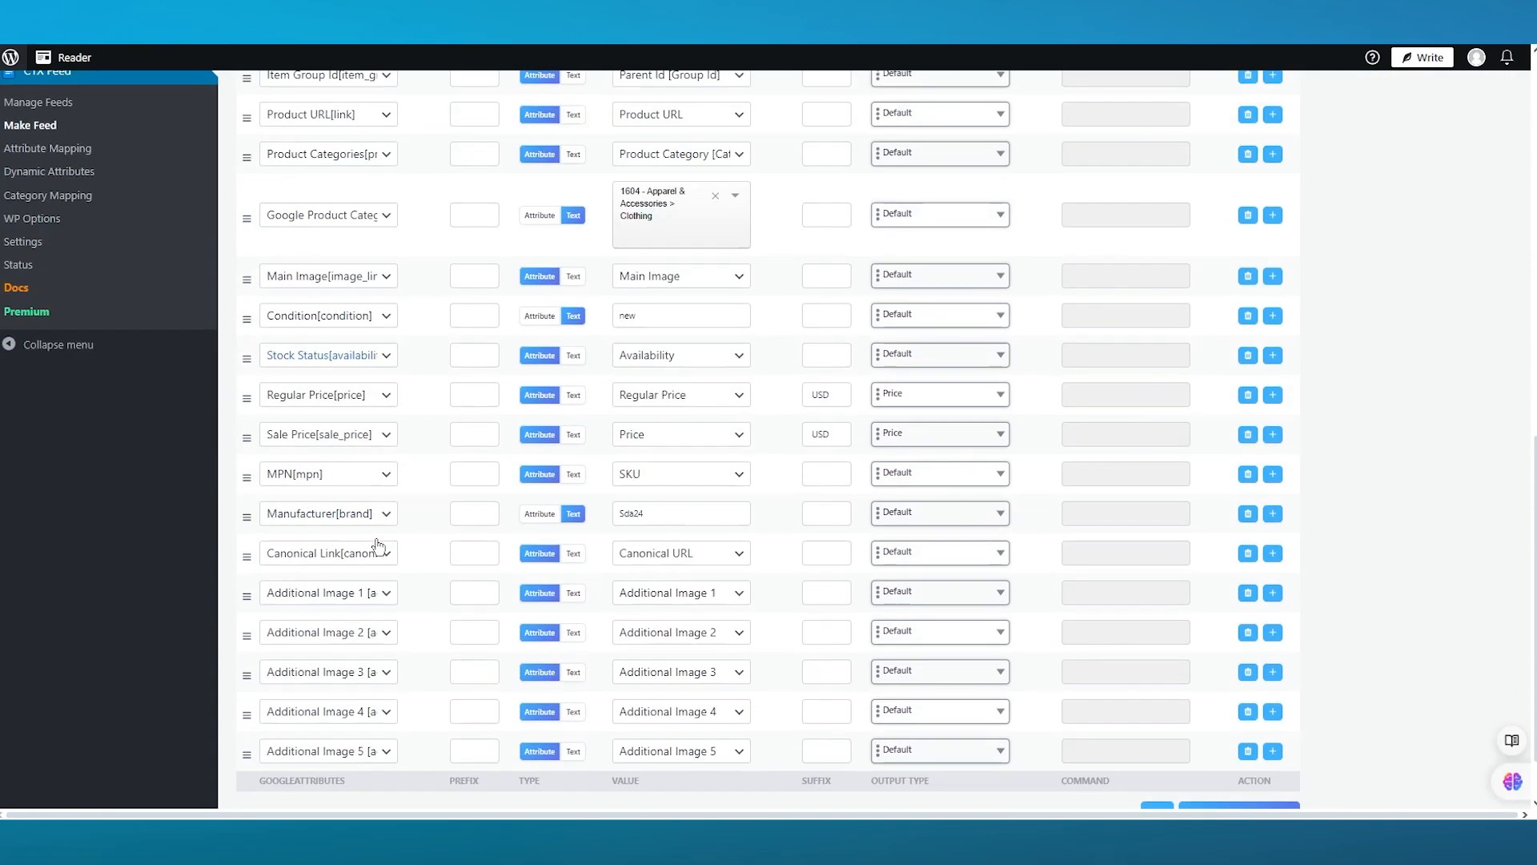
pyautogui.scroll(-1, 378, 547)
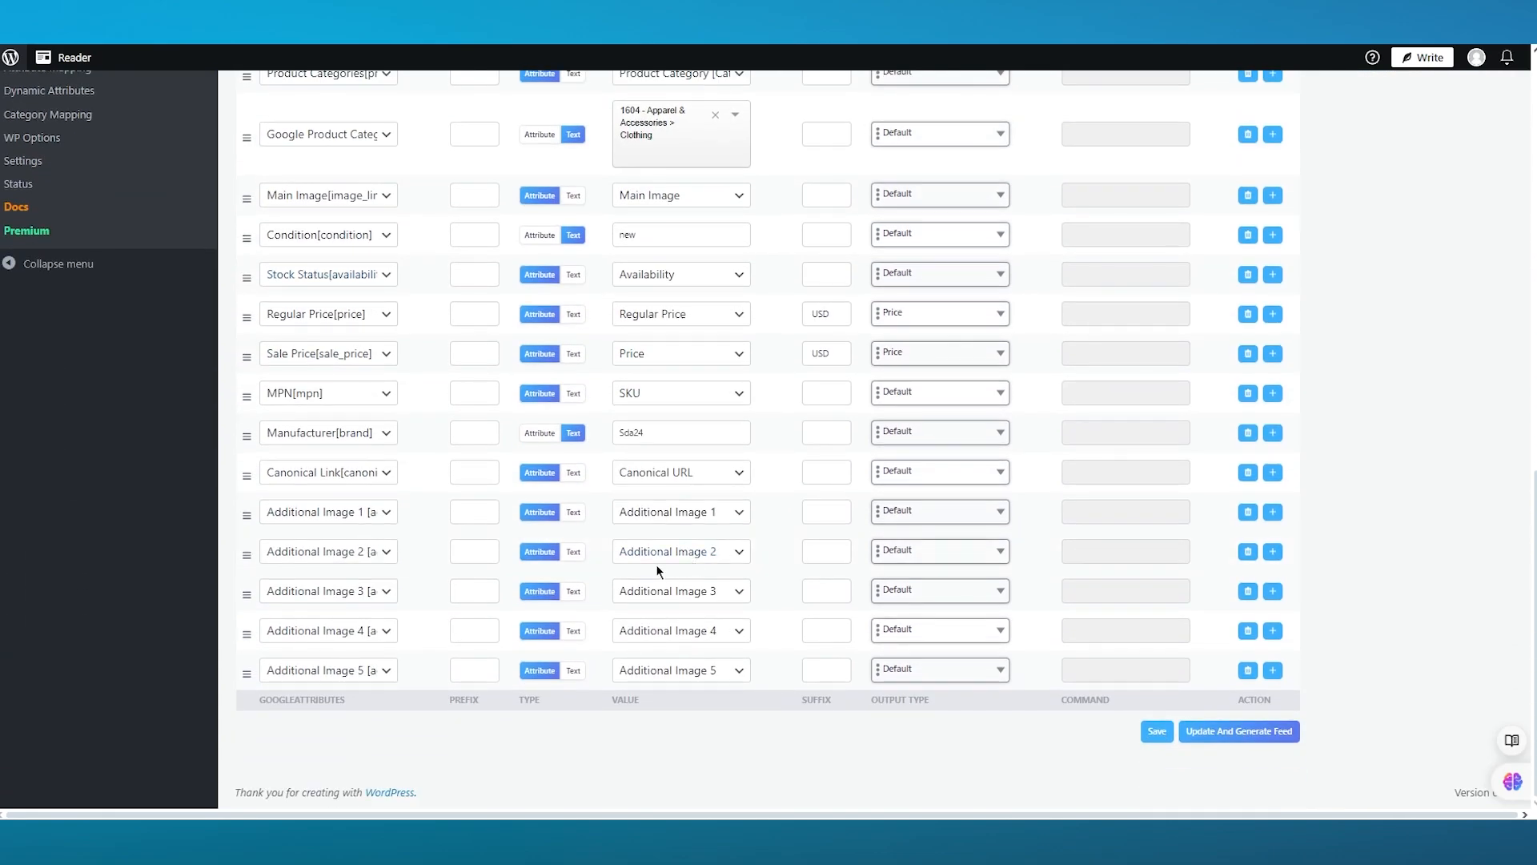
pyautogui.scroll(5, 656, 564)
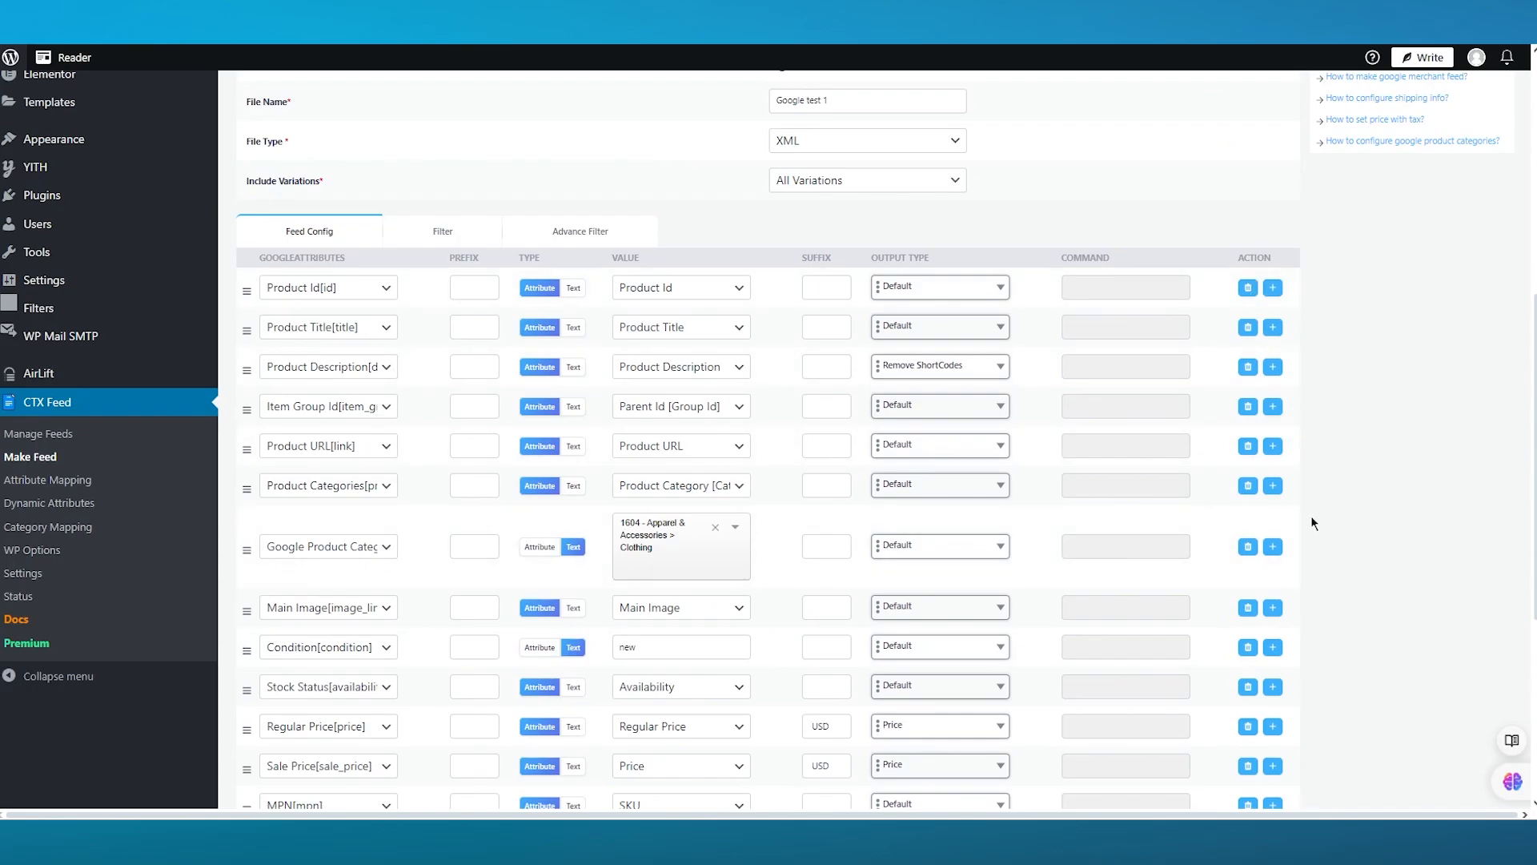
pyautogui.scroll(-5, 1311, 522)
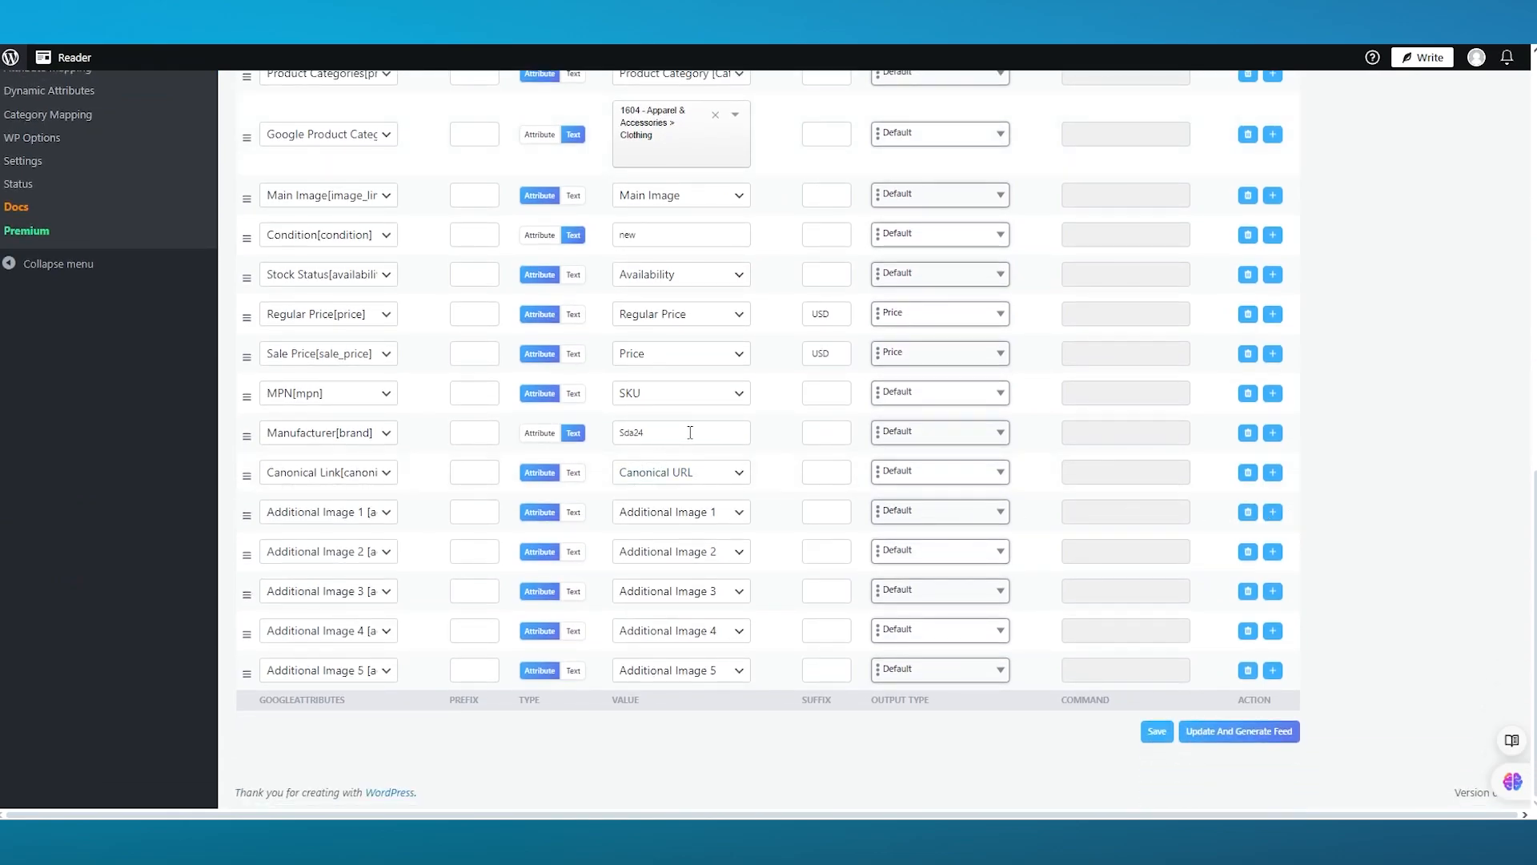
# - Replace the Manufacturer[brand] text value with "John's Retail"
pyautogui.click(681, 427)
pyautogui.press('BackSpace')
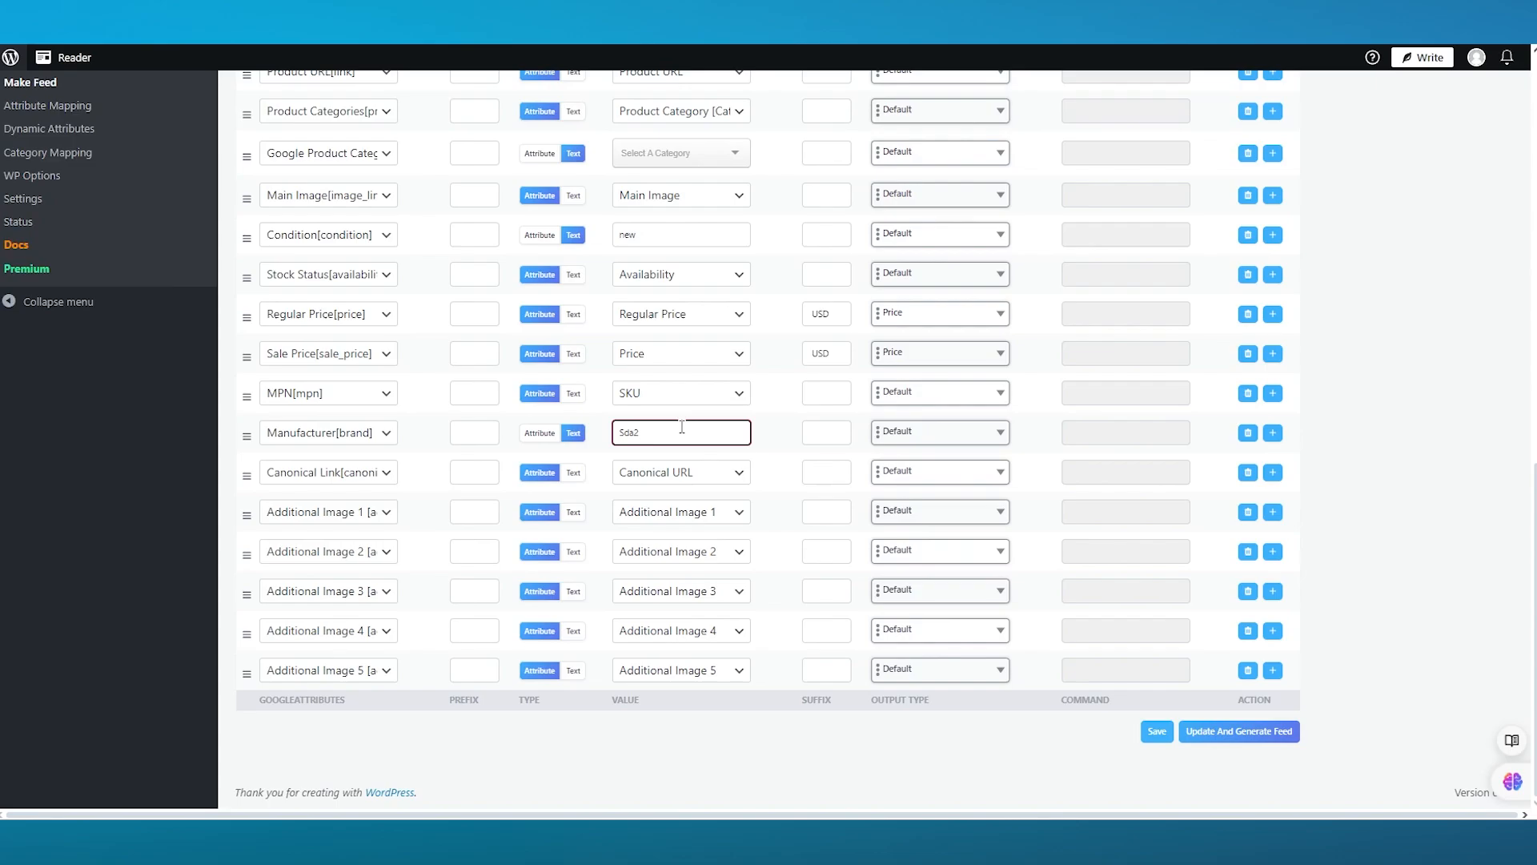
pyautogui.press('BackSpace')
pyautogui.press('BackSpace')
pyautogui.press('BackSpace')
pyautogui.press('BackSpace')
pyautogui.write("John's Retail")
pyautogui.click(1413, 400)
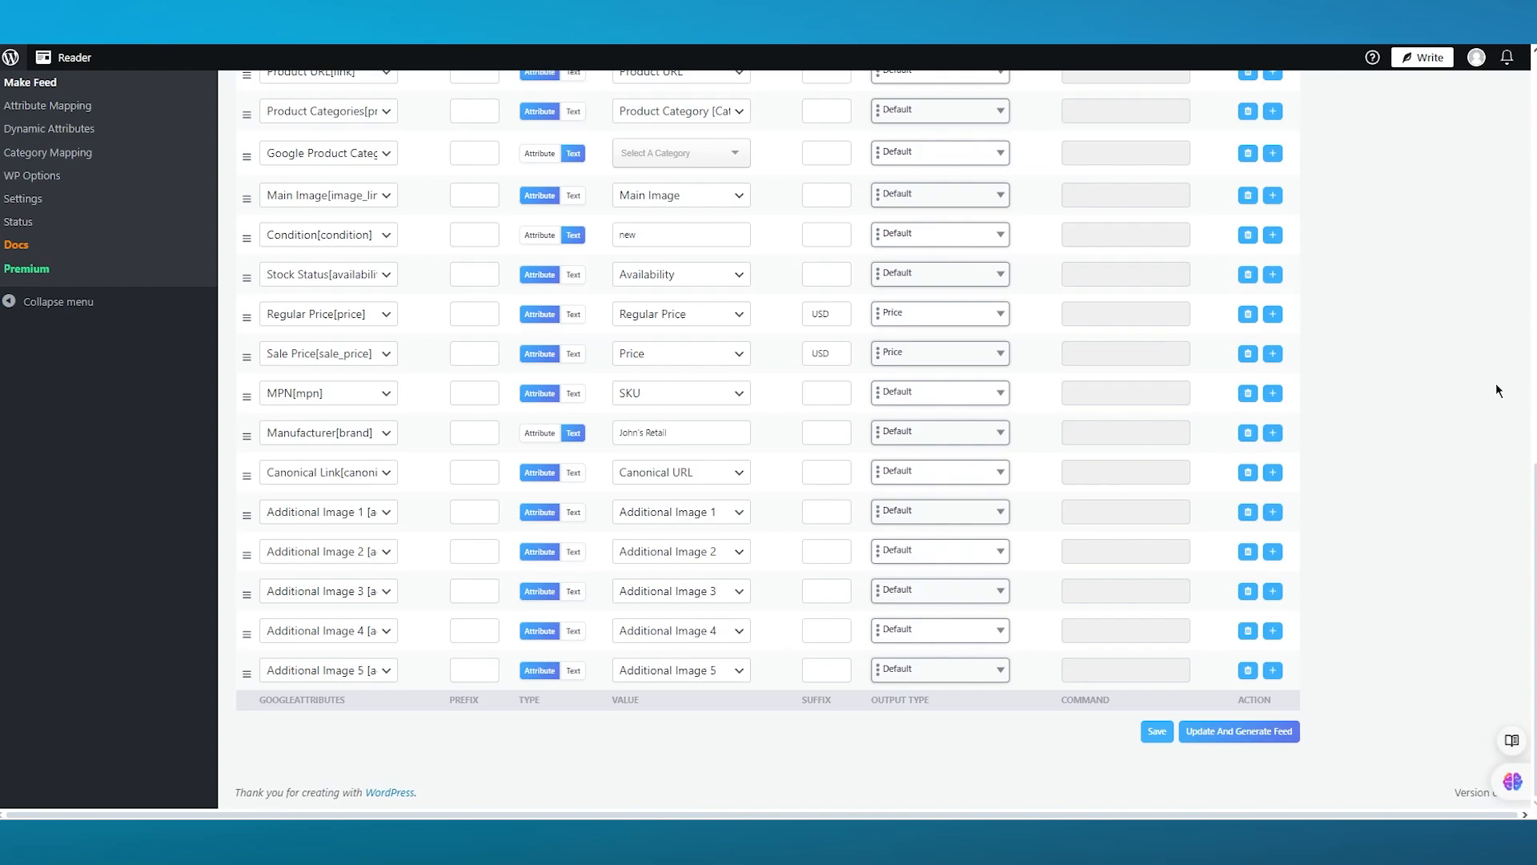
pyautogui.scroll(10, 123, 333)
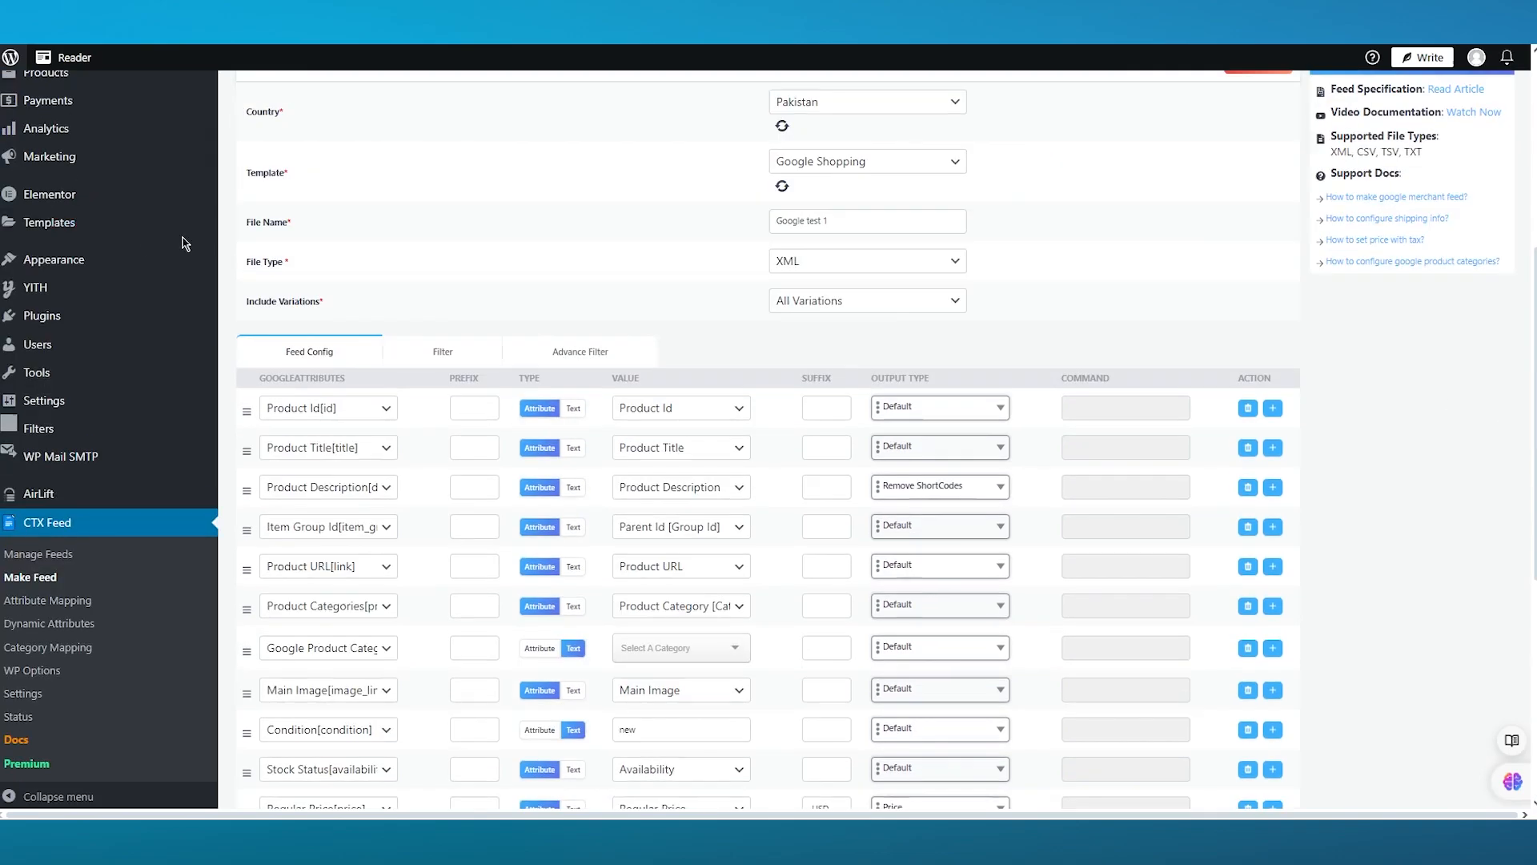
pyautogui.scroll(-8, 536, 290)
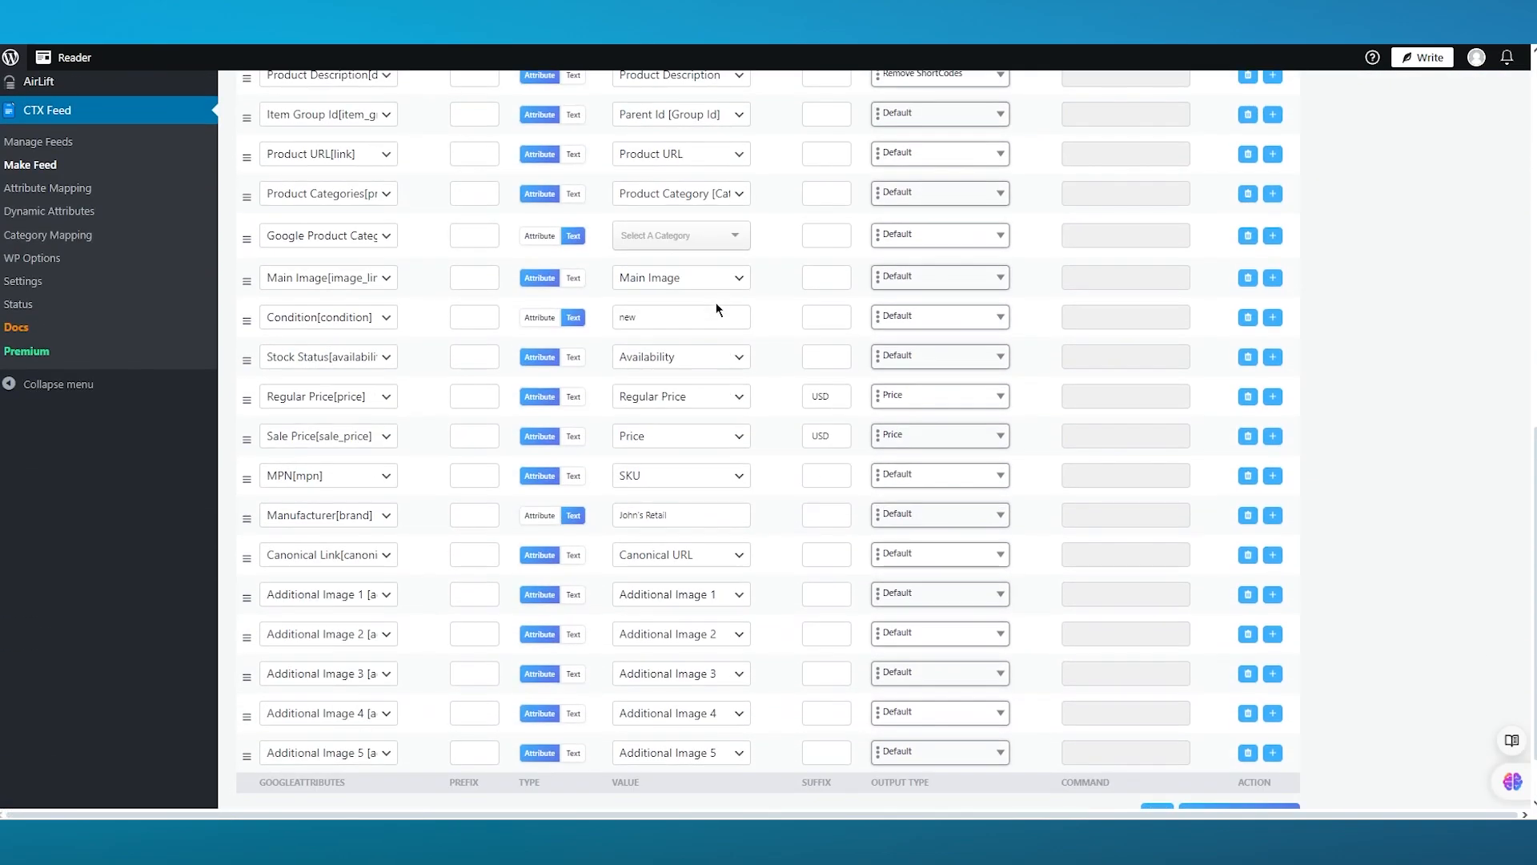
pyautogui.scroll(9, 650, 328)
pyautogui.scroll(-10, 649, 327)
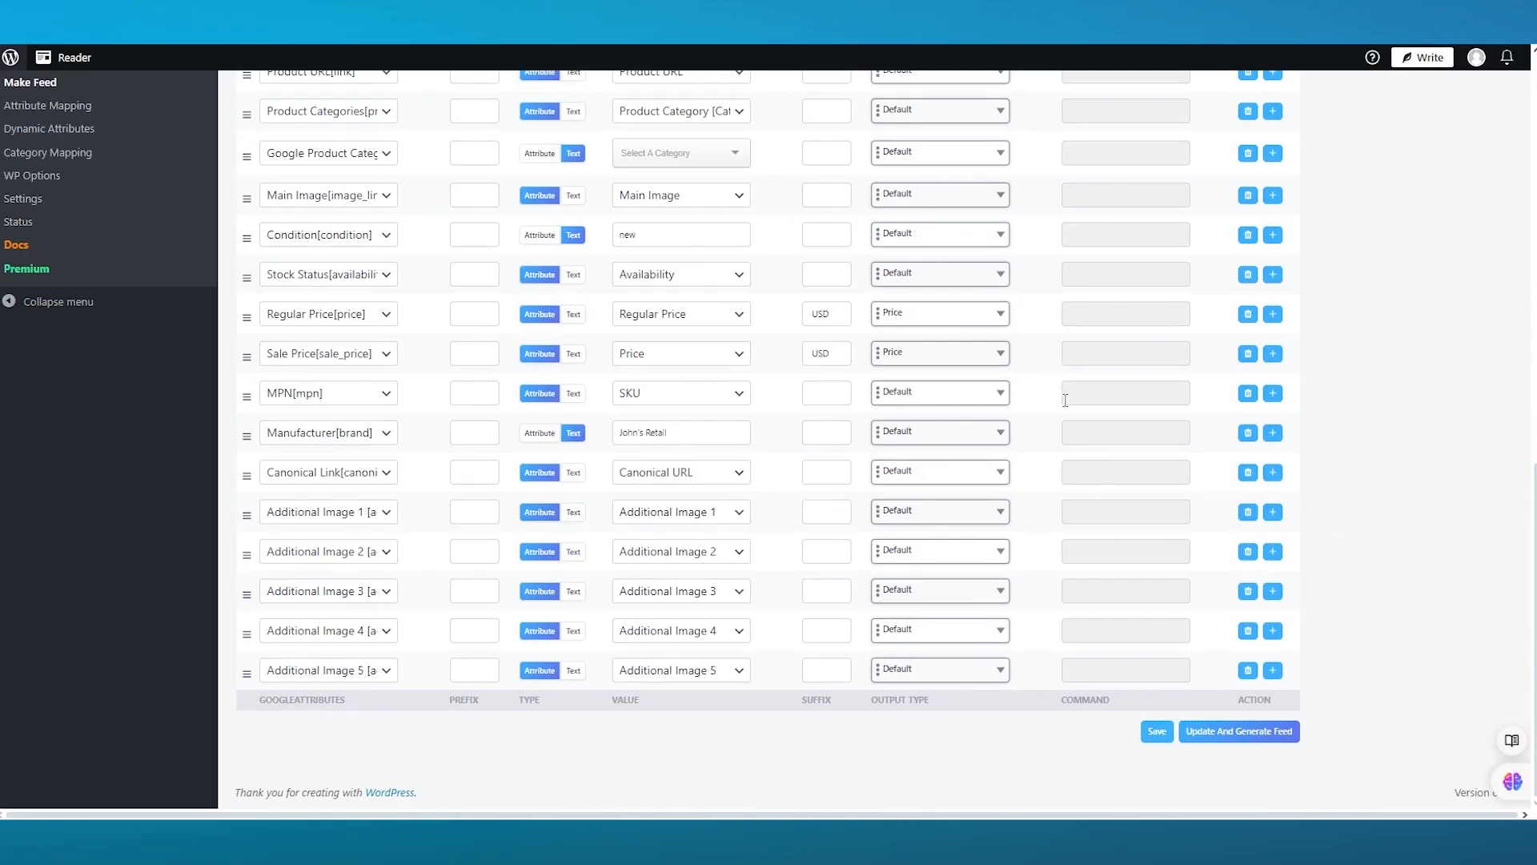
pyautogui.scroll(10, 92, 241)
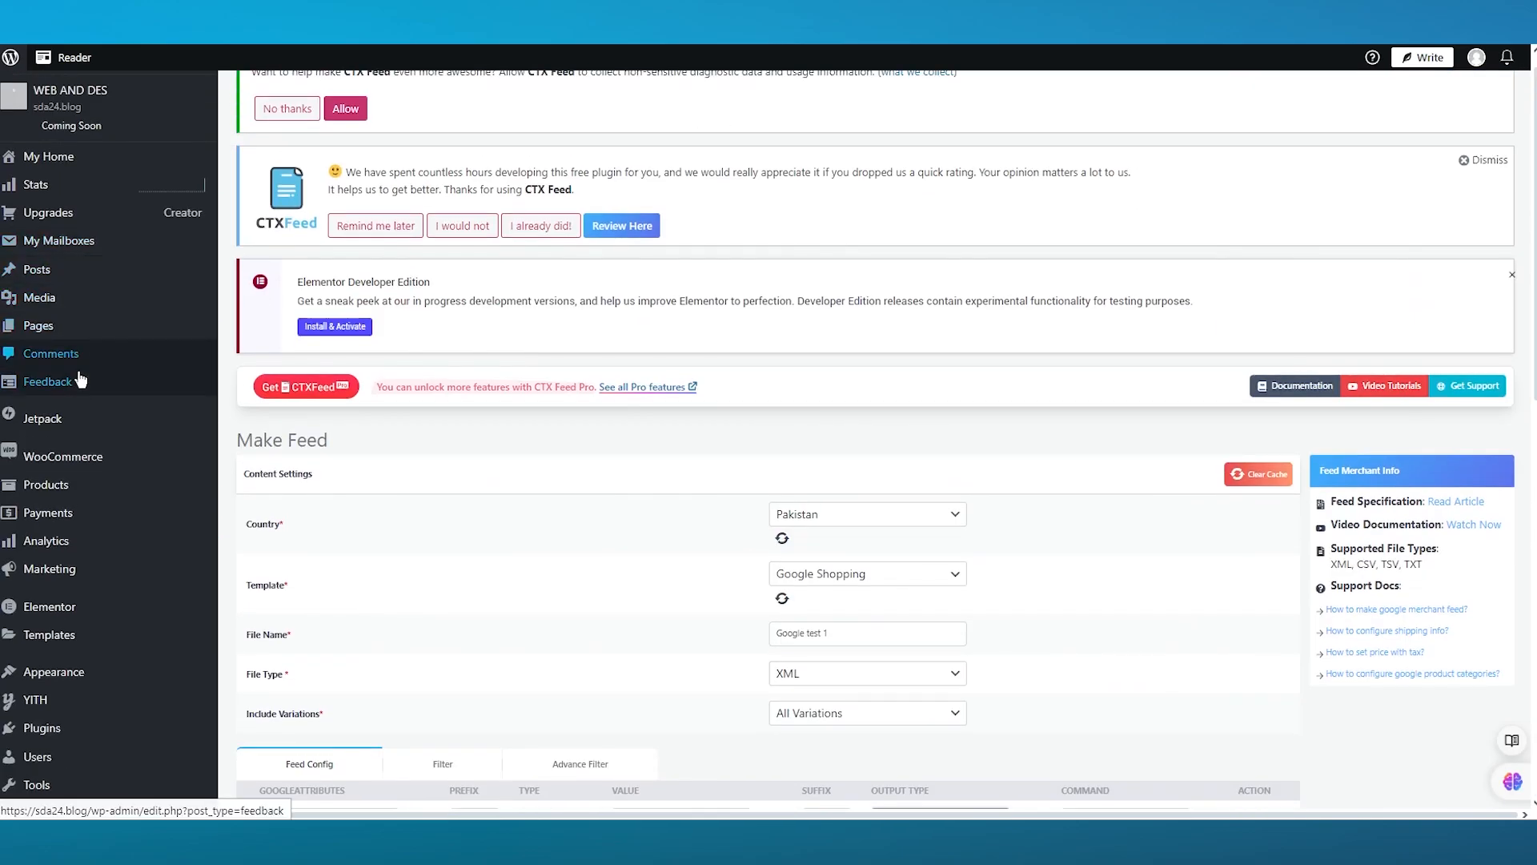
# - Open the WooCommerce product Attributes page in a new tab and review it, then return to the feed
pyautogui.moveTo(115, 278)
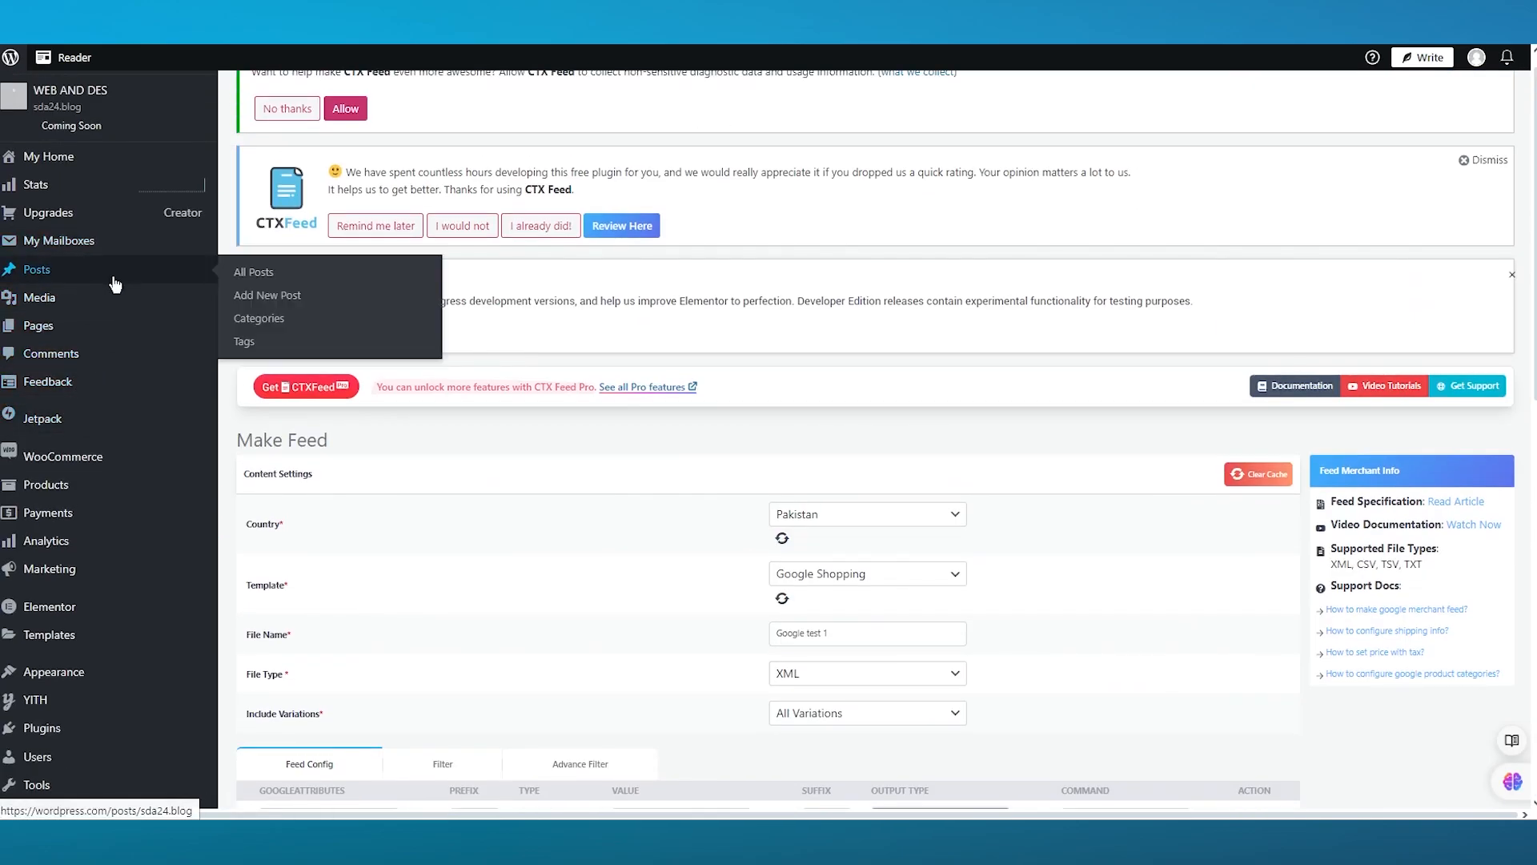
pyautogui.moveTo(106, 492)
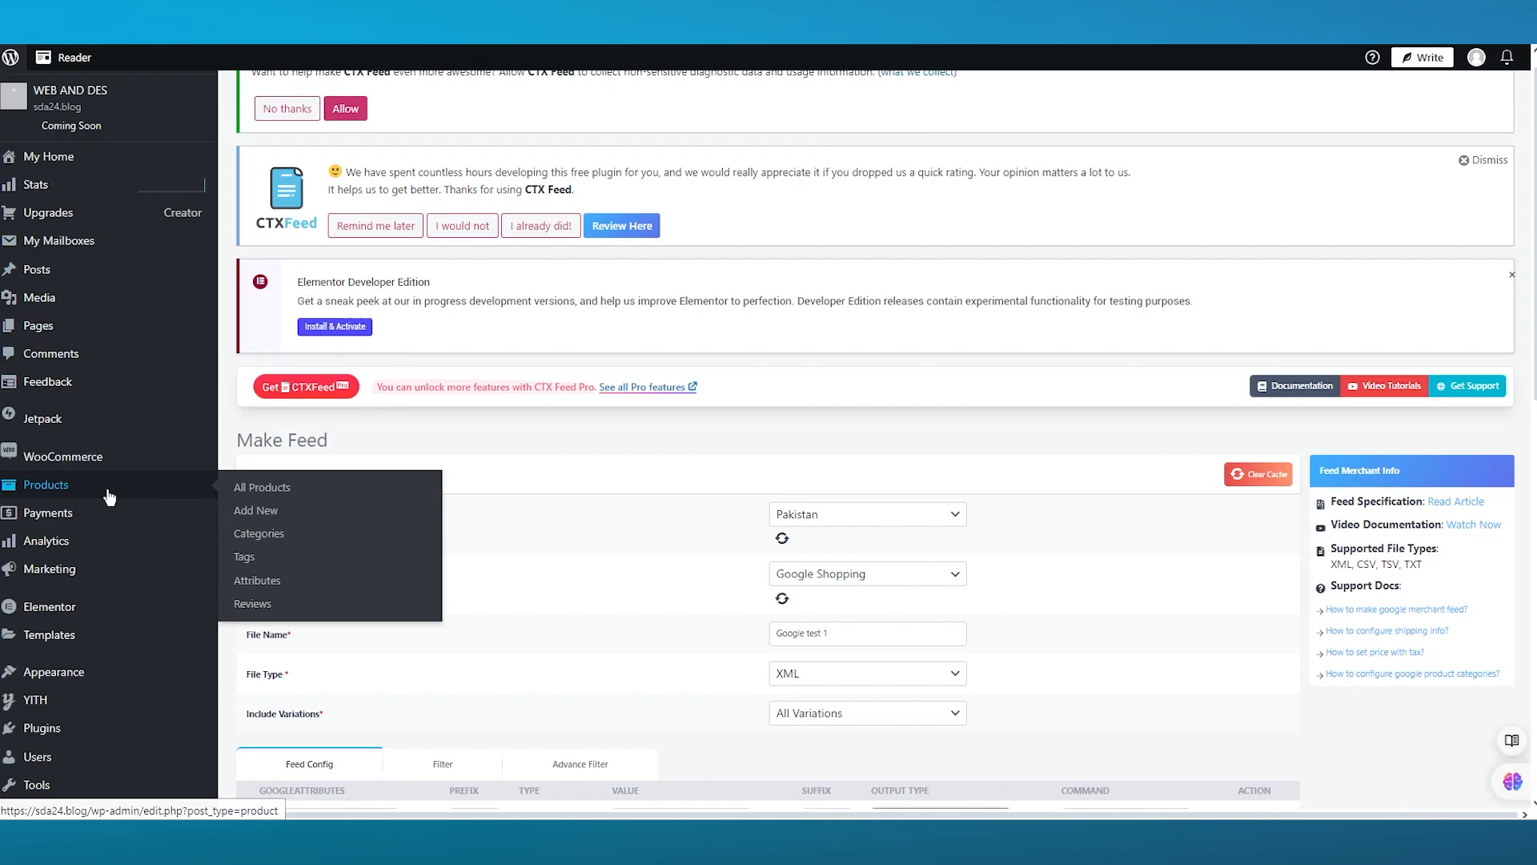
pyautogui.rightClick(261, 582)
pyautogui.click(309, 594)
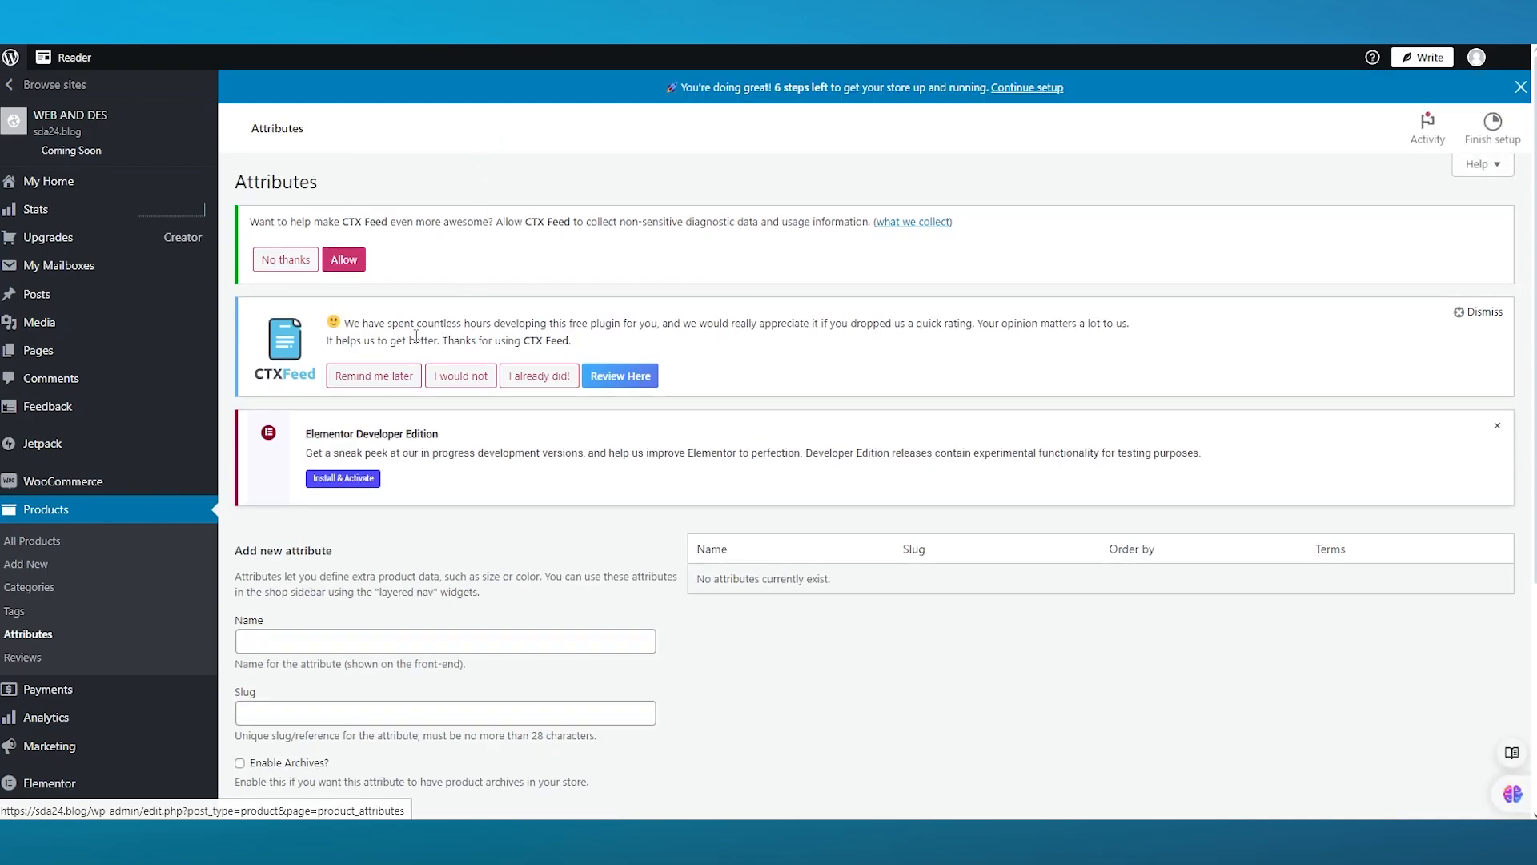
pyautogui.scroll(-1, 563, 392)
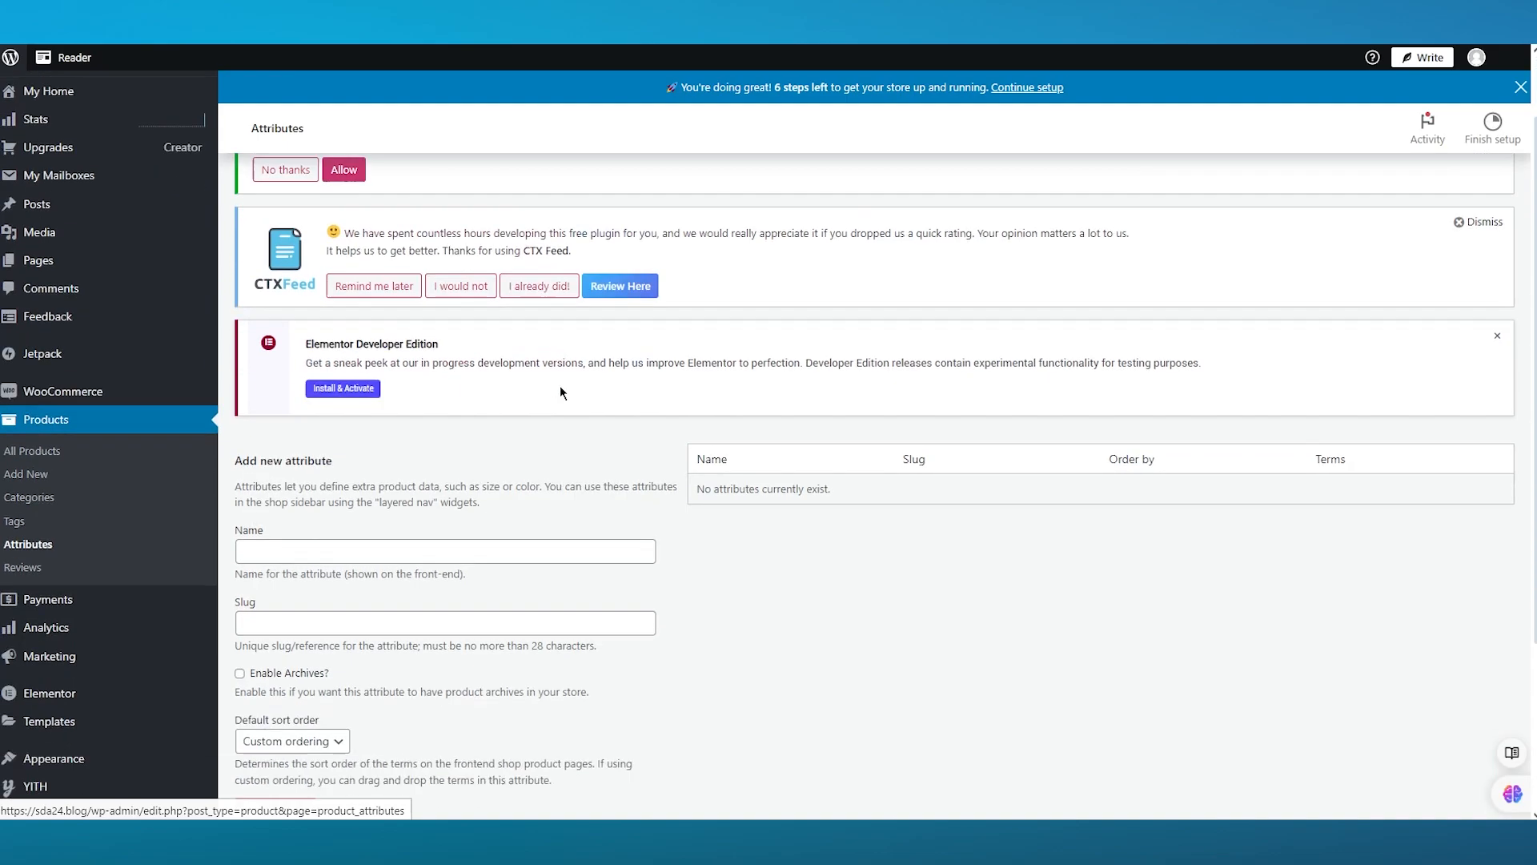
pyautogui.scroll(-3, 563, 393)
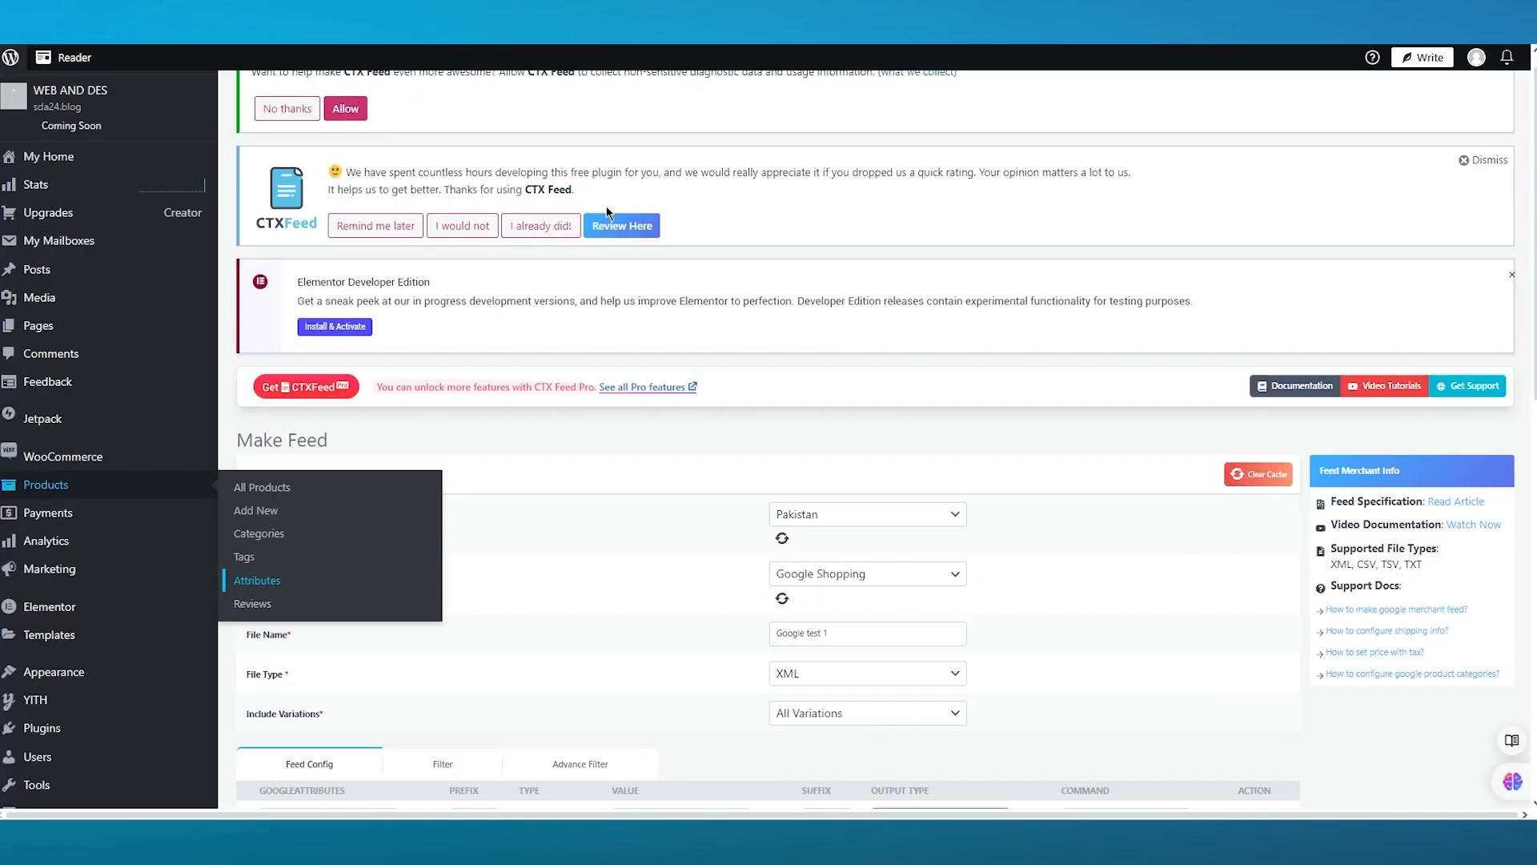
pyautogui.scroll(-12, 1111, 459)
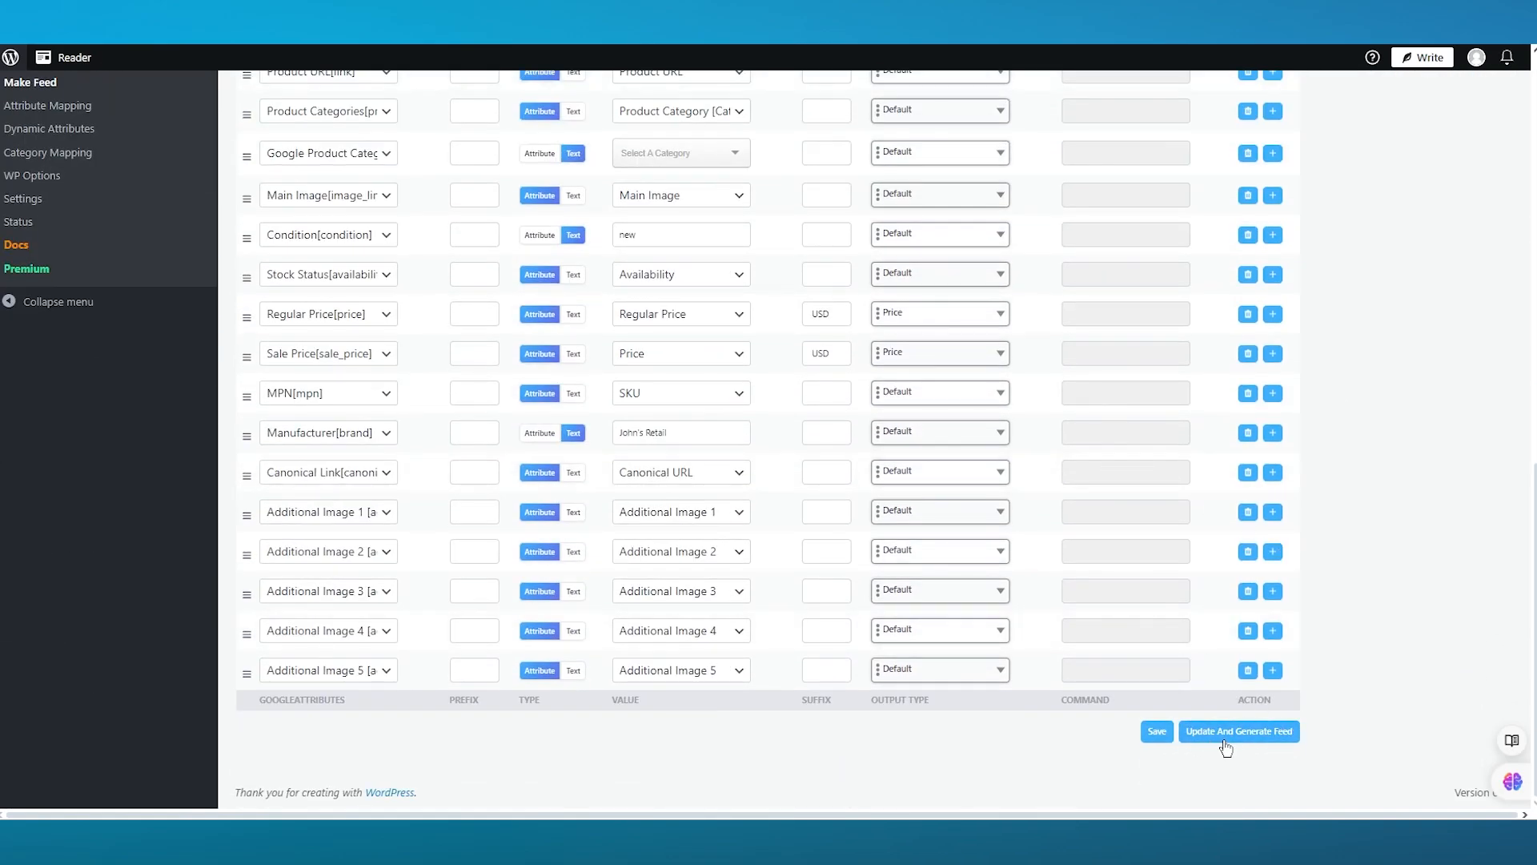
pyautogui.scroll(2, 1237, 736)
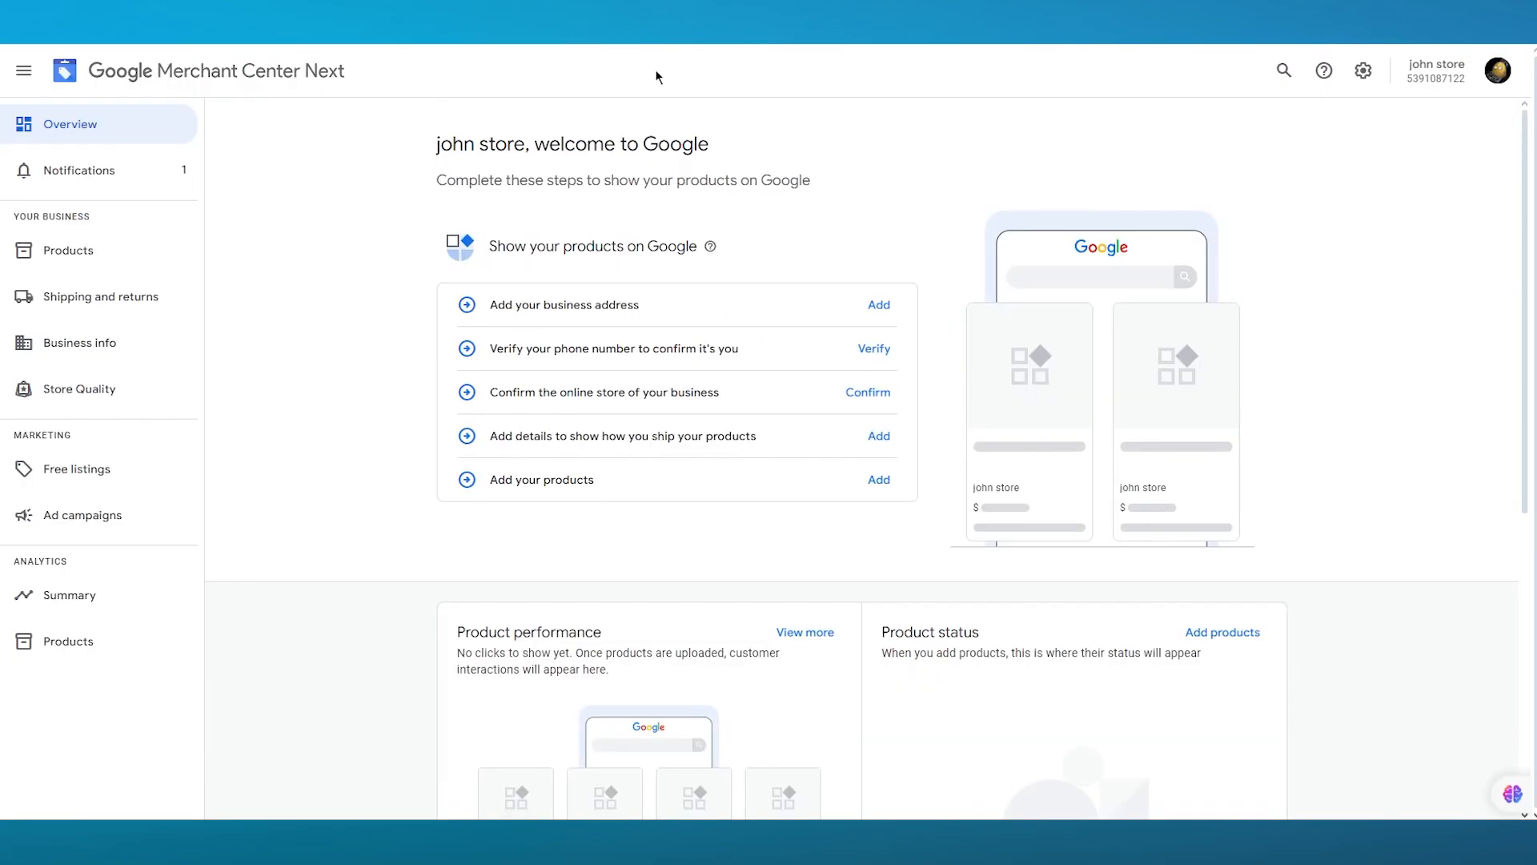
# - Switch to Google Merchant Center, open Products, start adding products and keep the 'Add products from a file' source selected
pyautogui.click(103, 255)
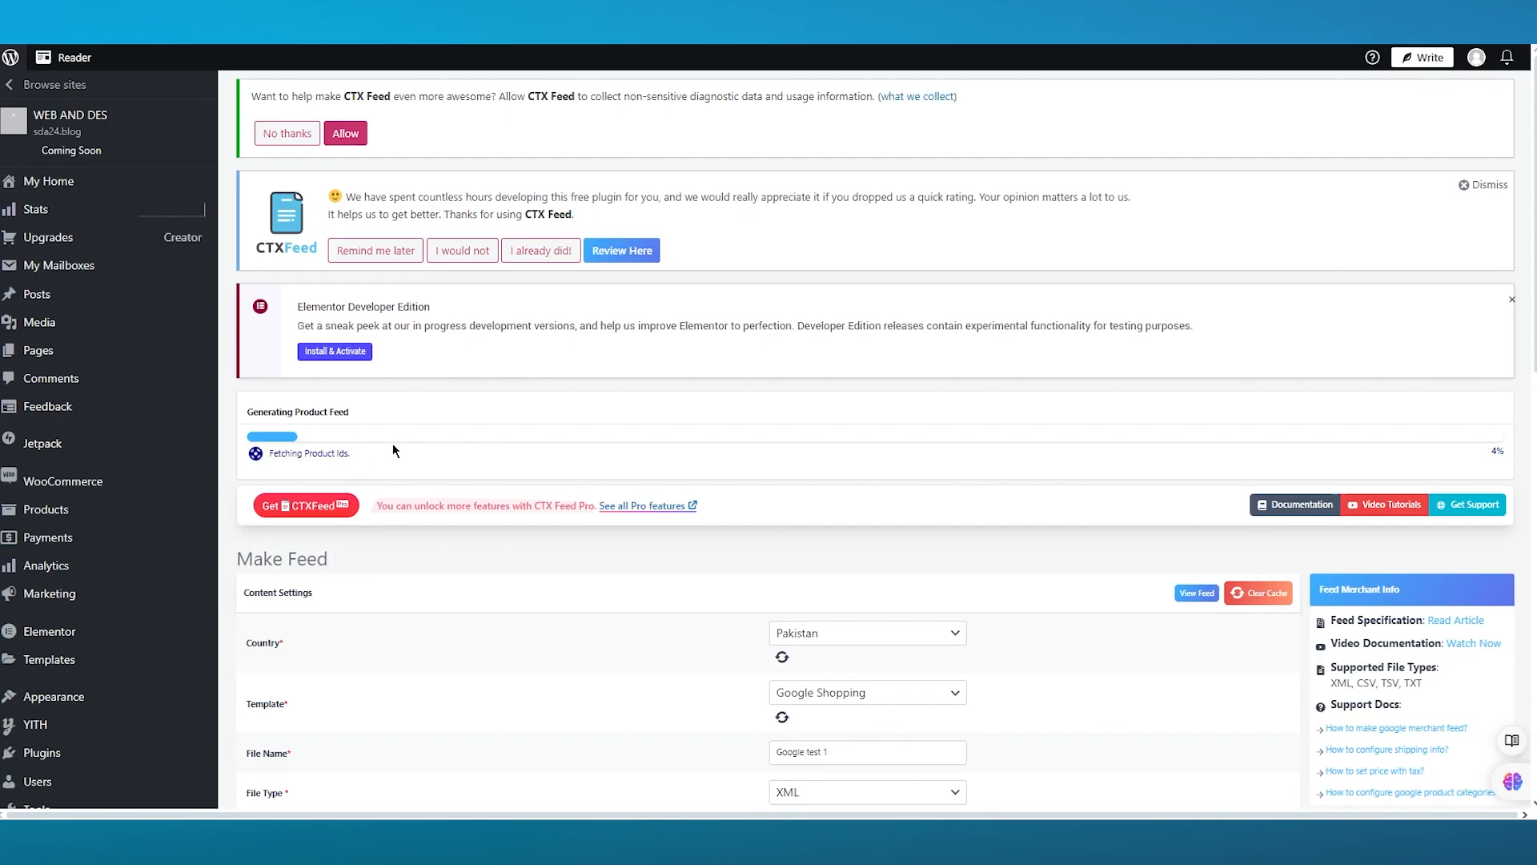
pyautogui.scroll(-3, 560, 415)
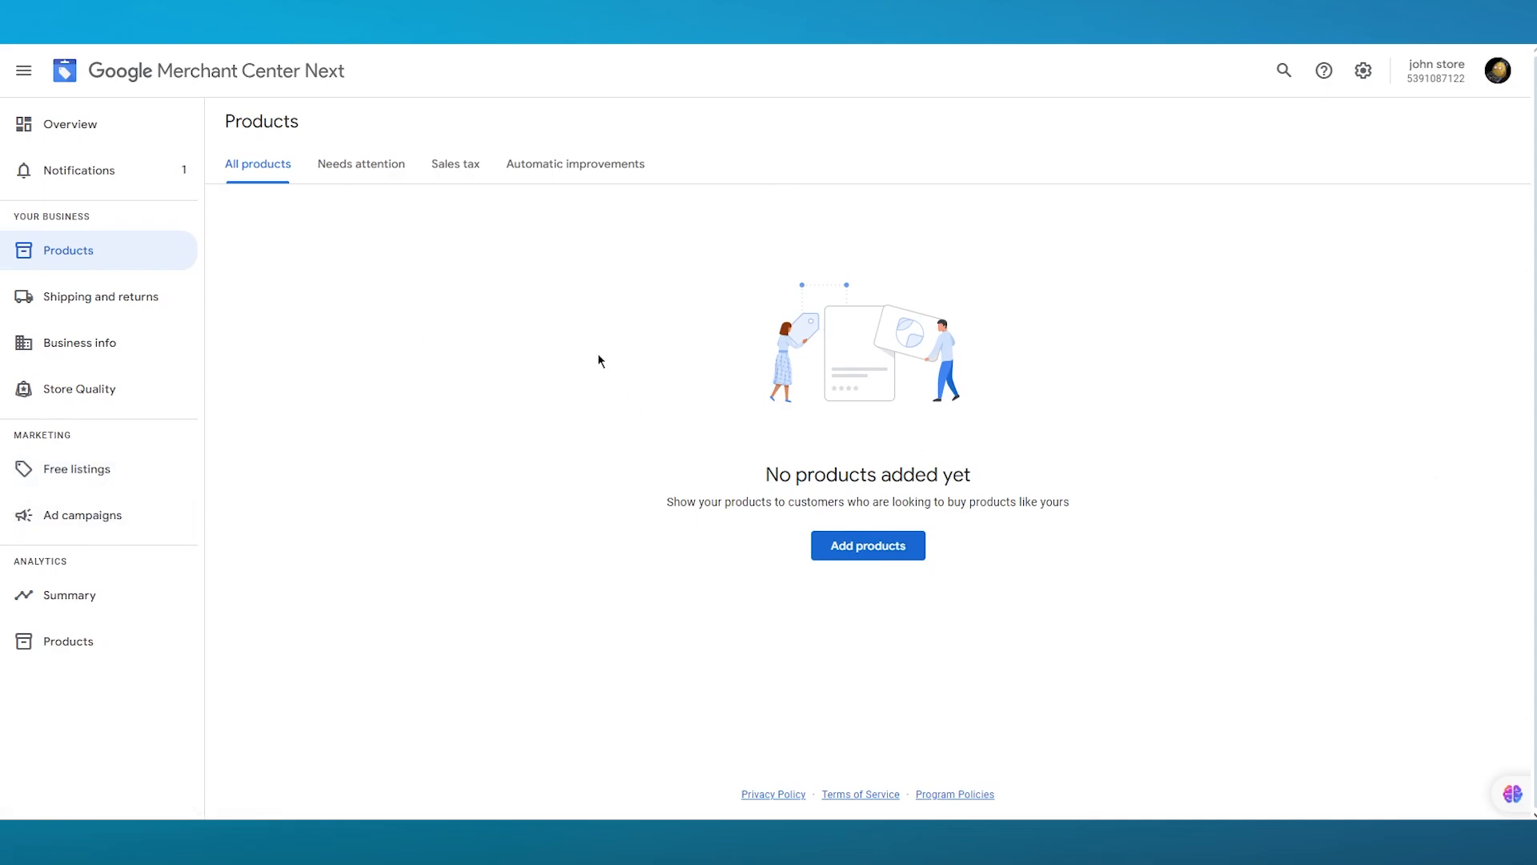
pyautogui.click(844, 558)
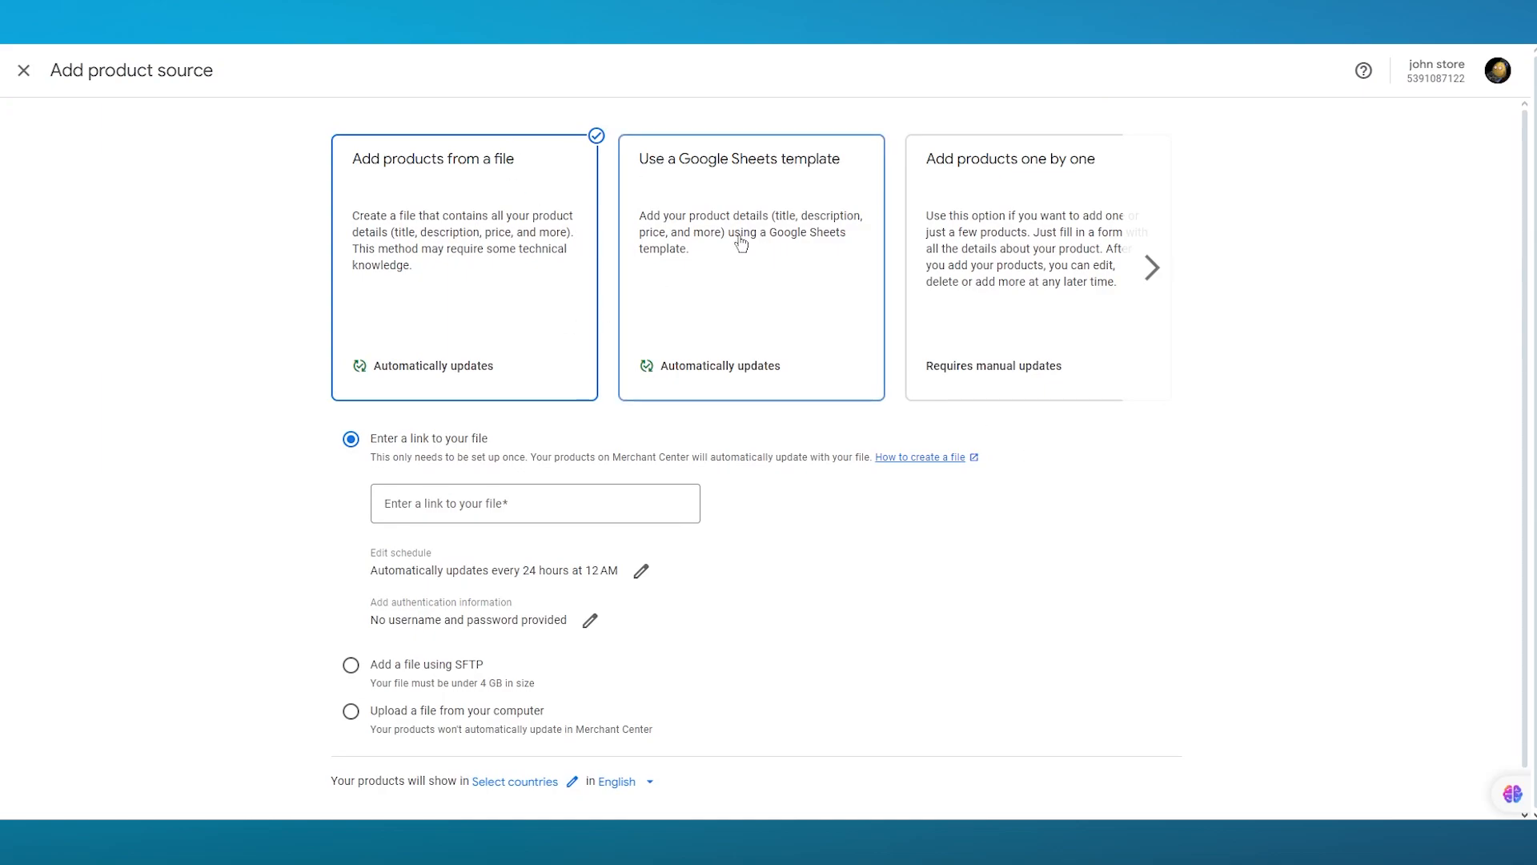
pyautogui.click(1151, 279)
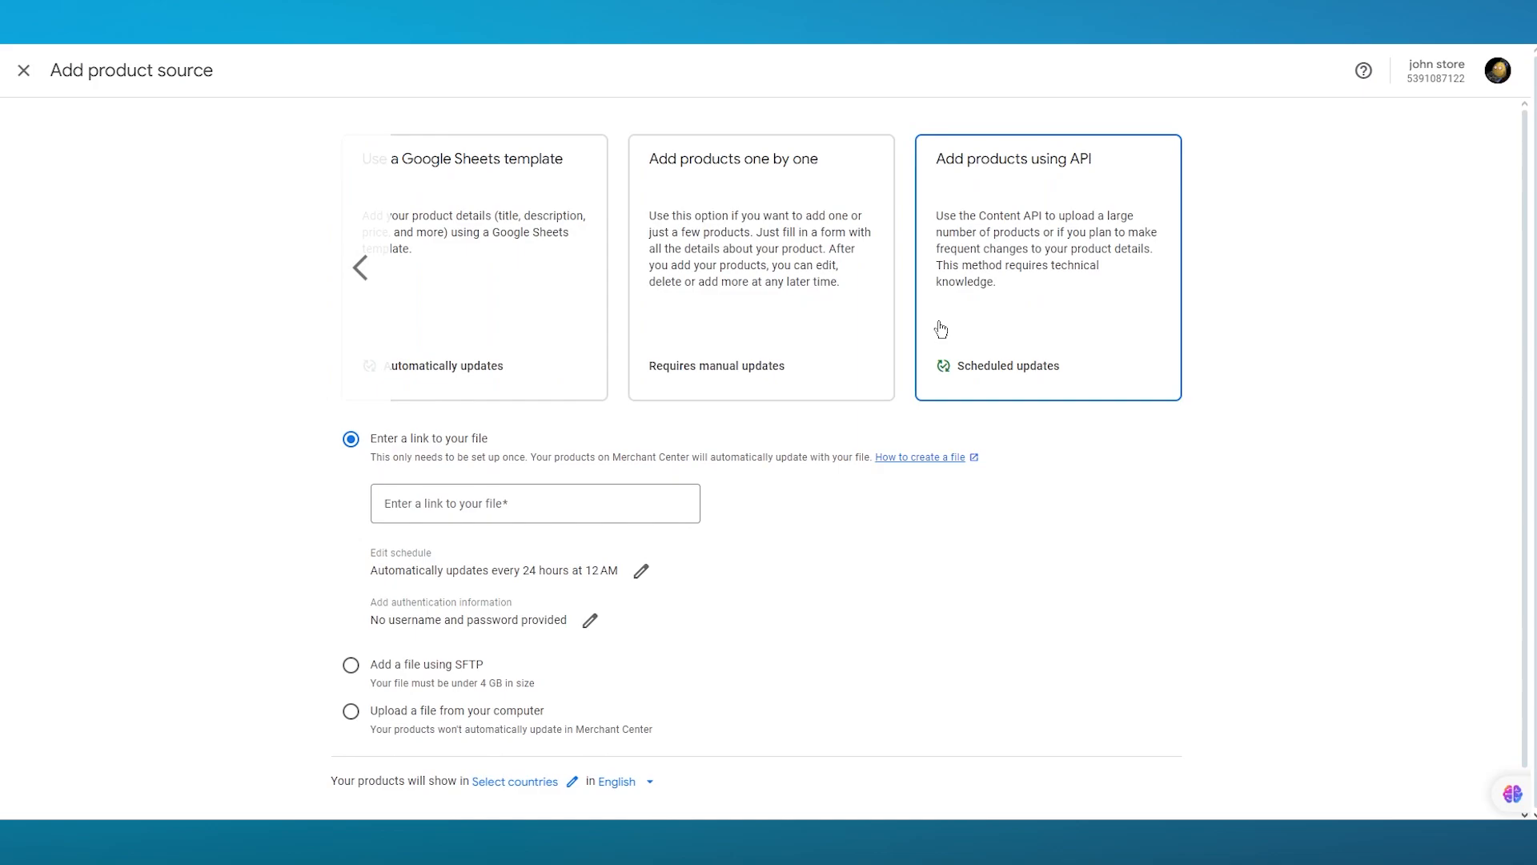
pyautogui.click(335, 287)
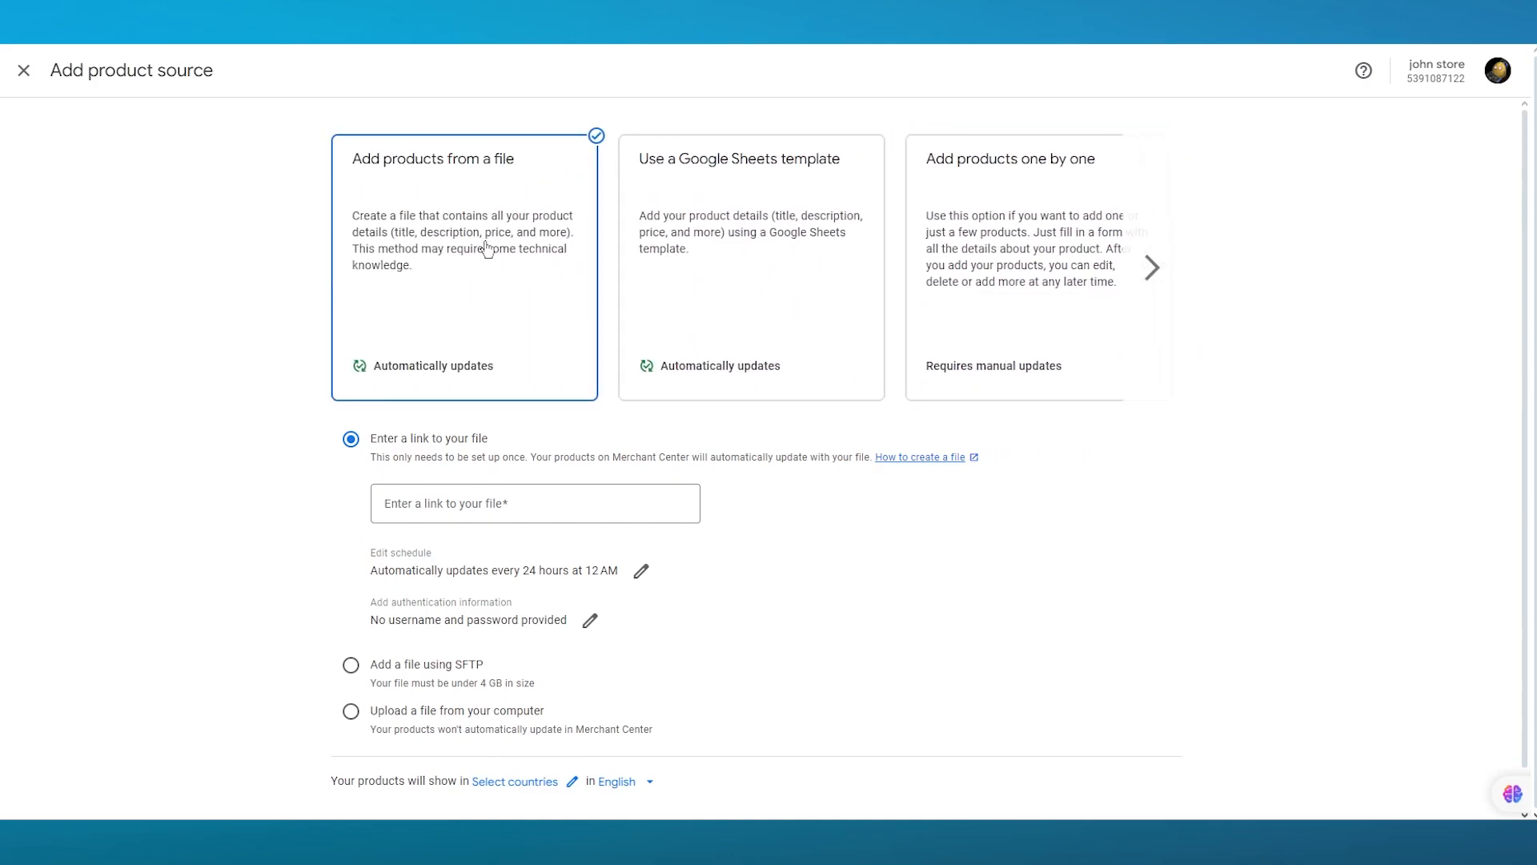
# - Examine the file source options, briefly trying upload from computer, and keep 'Enter a link to your file' selected
pyautogui.scroll(-1, 517, 296)
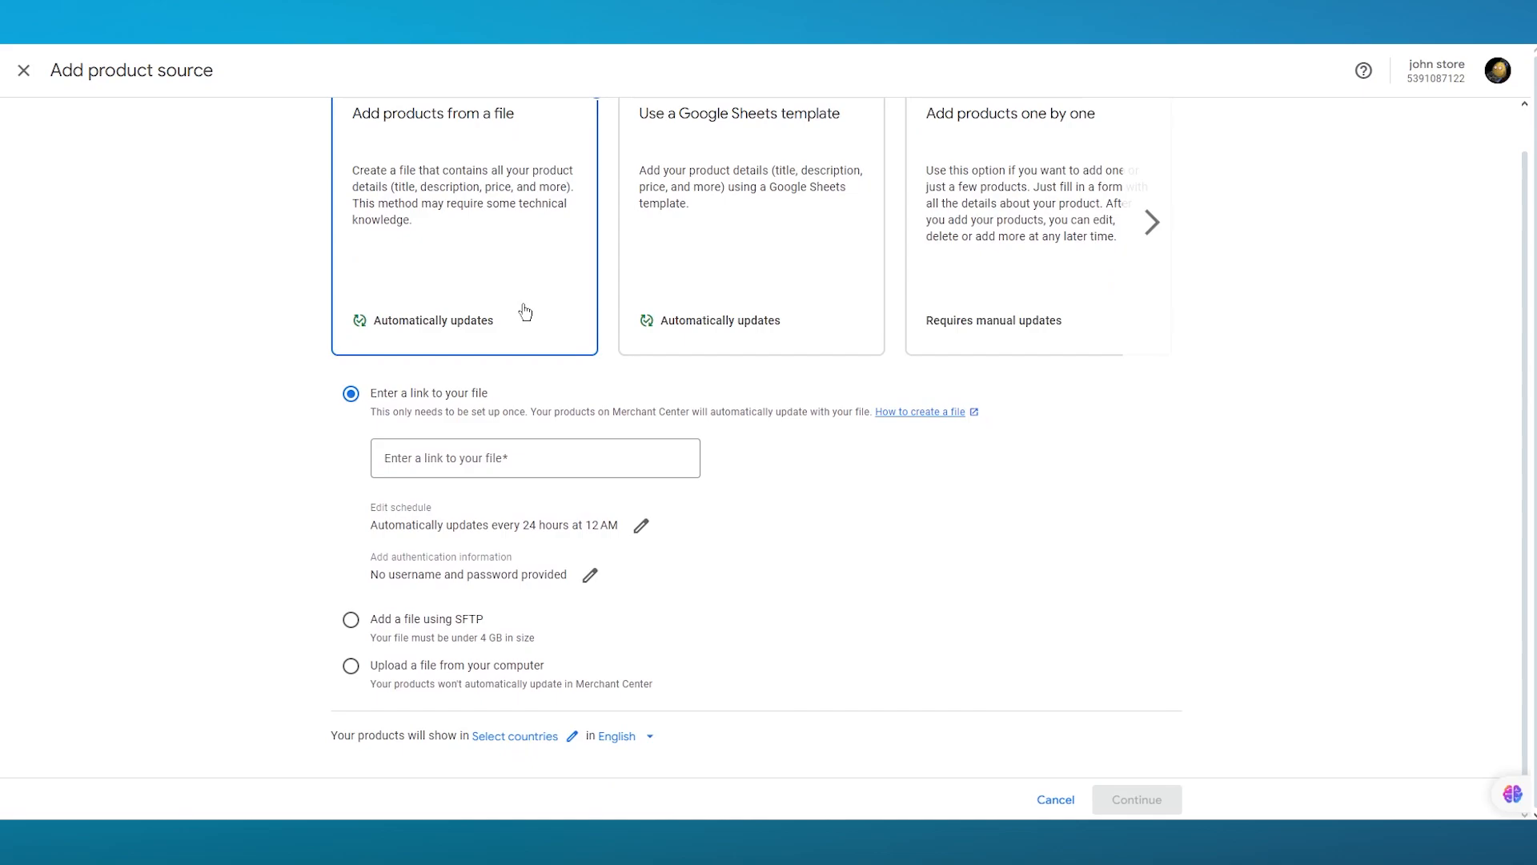
pyautogui.click(474, 470)
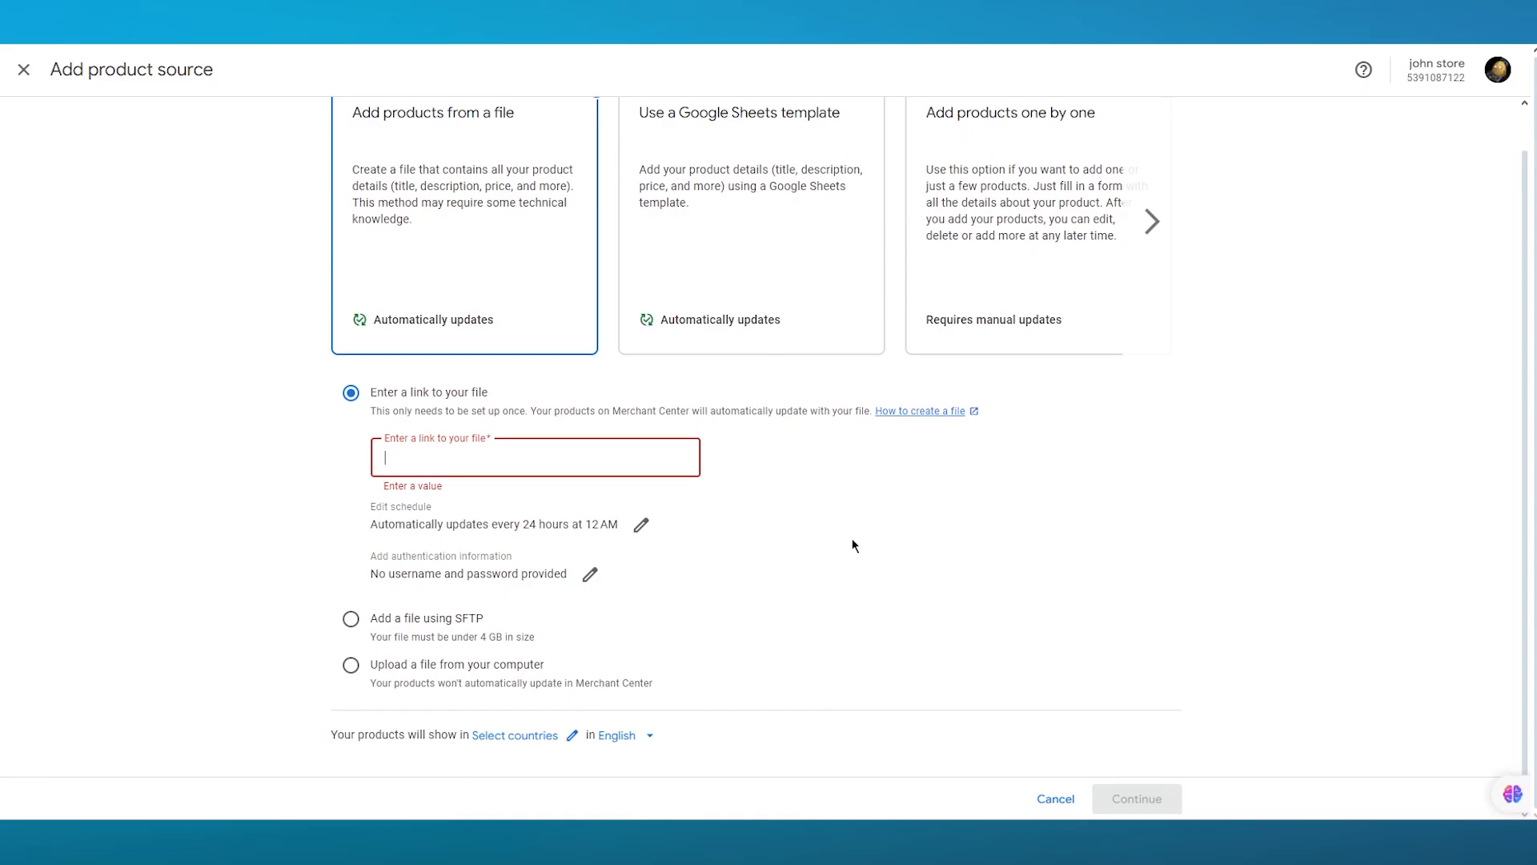
pyautogui.click(350, 667)
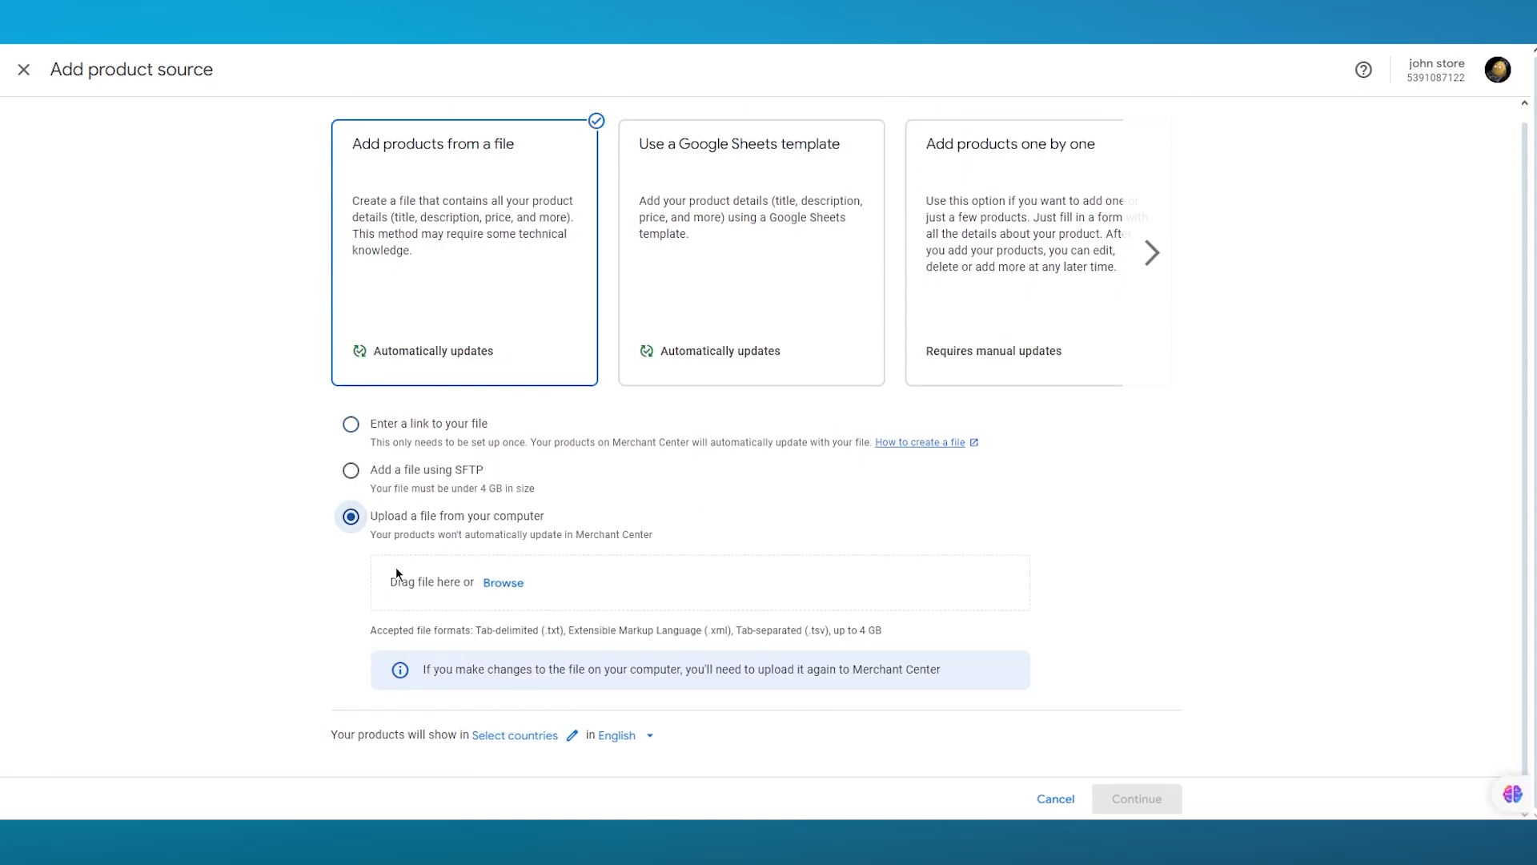
pyautogui.click(352, 425)
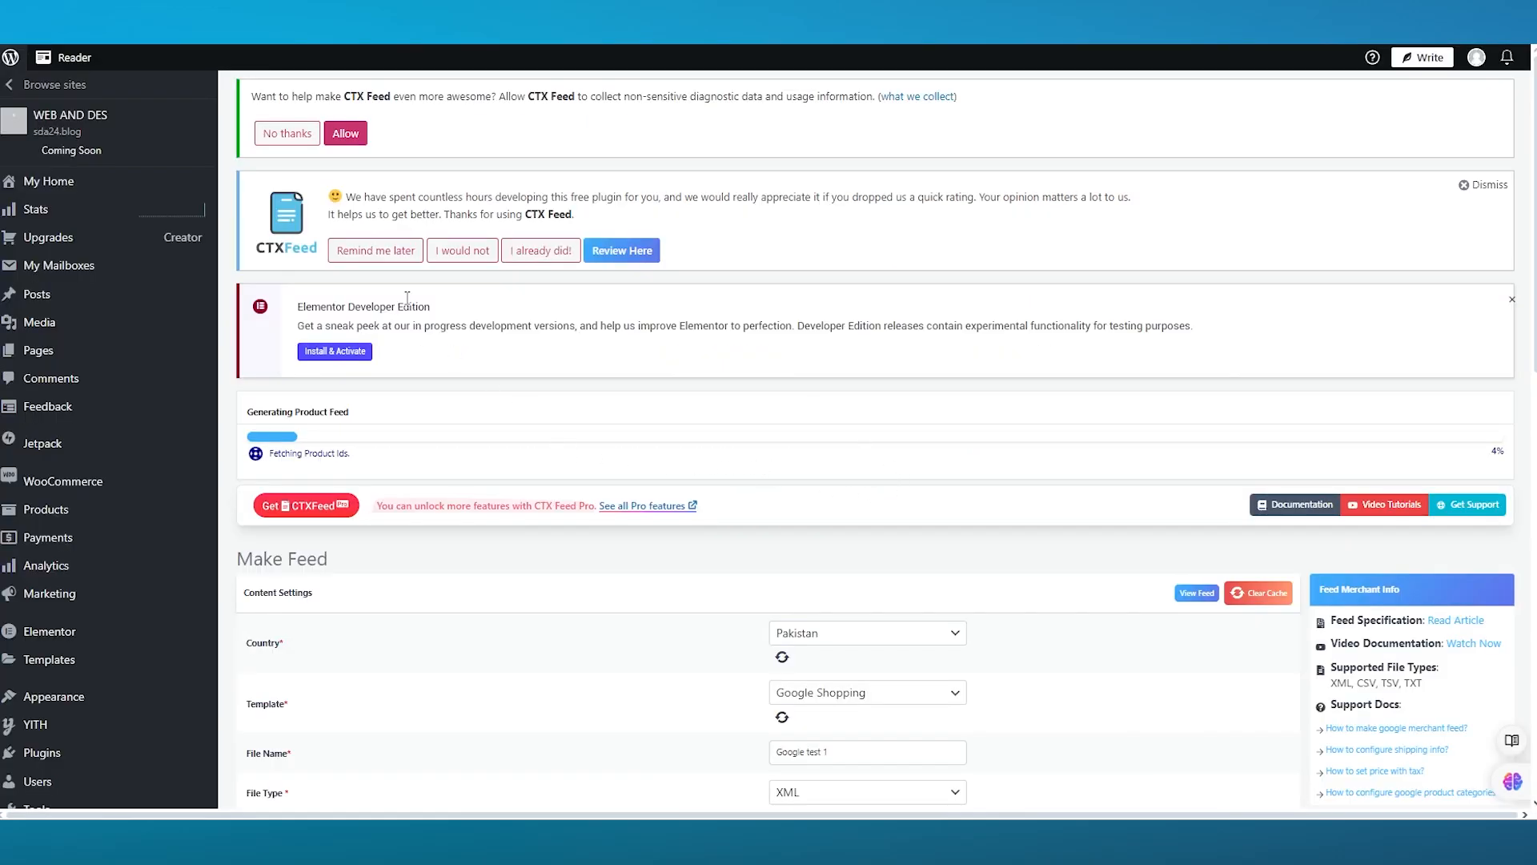
# - Decline the CTX Feed diagnostic data-collection notice while the Google Shopping product feed generates
pyautogui.click(273, 133)
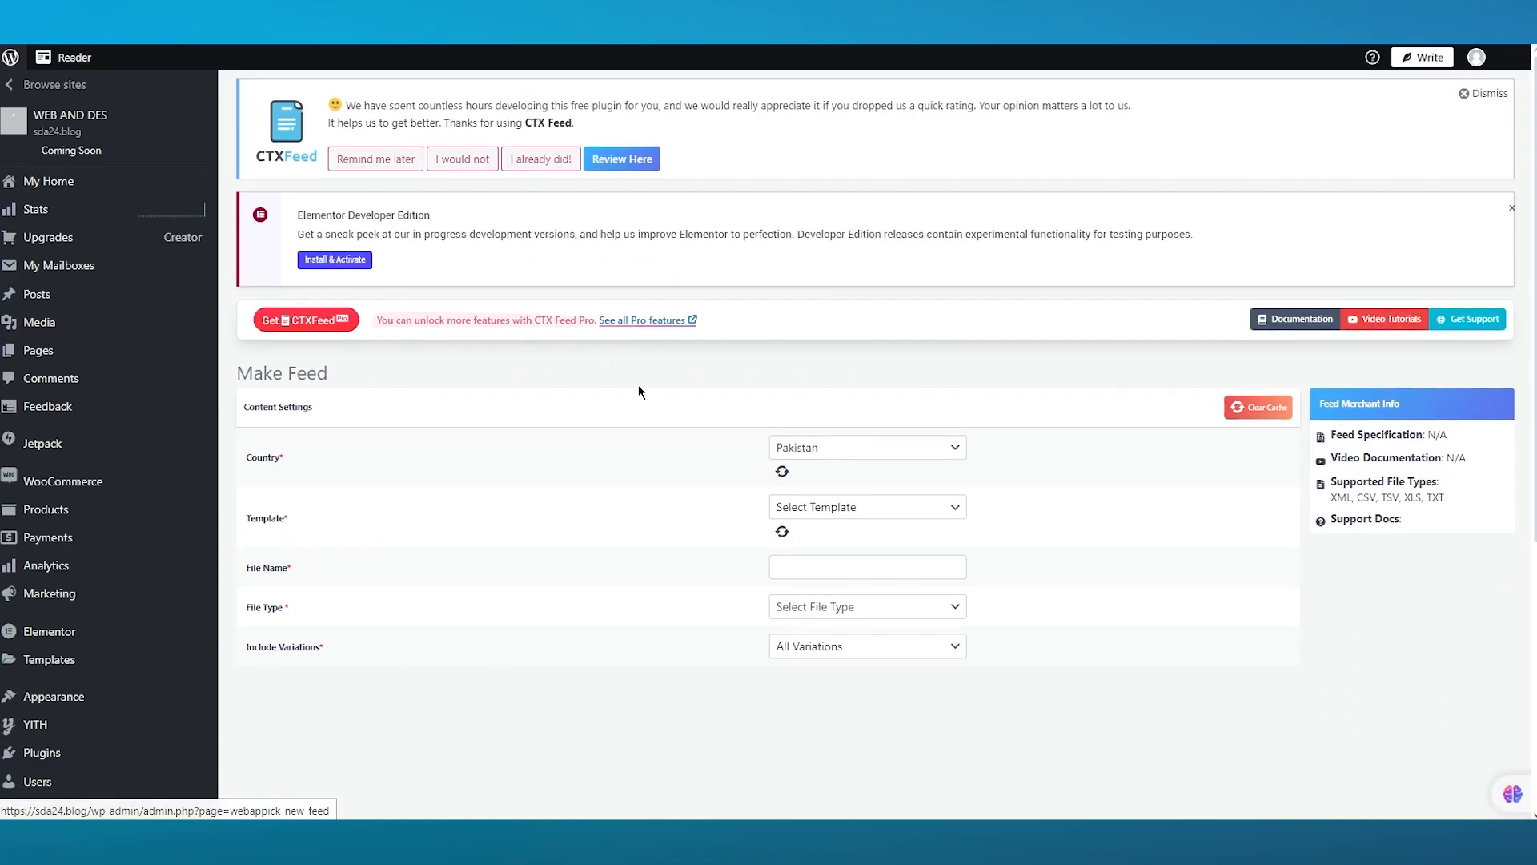
pyautogui.scroll(-4, 664, 391)
pyautogui.scroll(4, 665, 391)
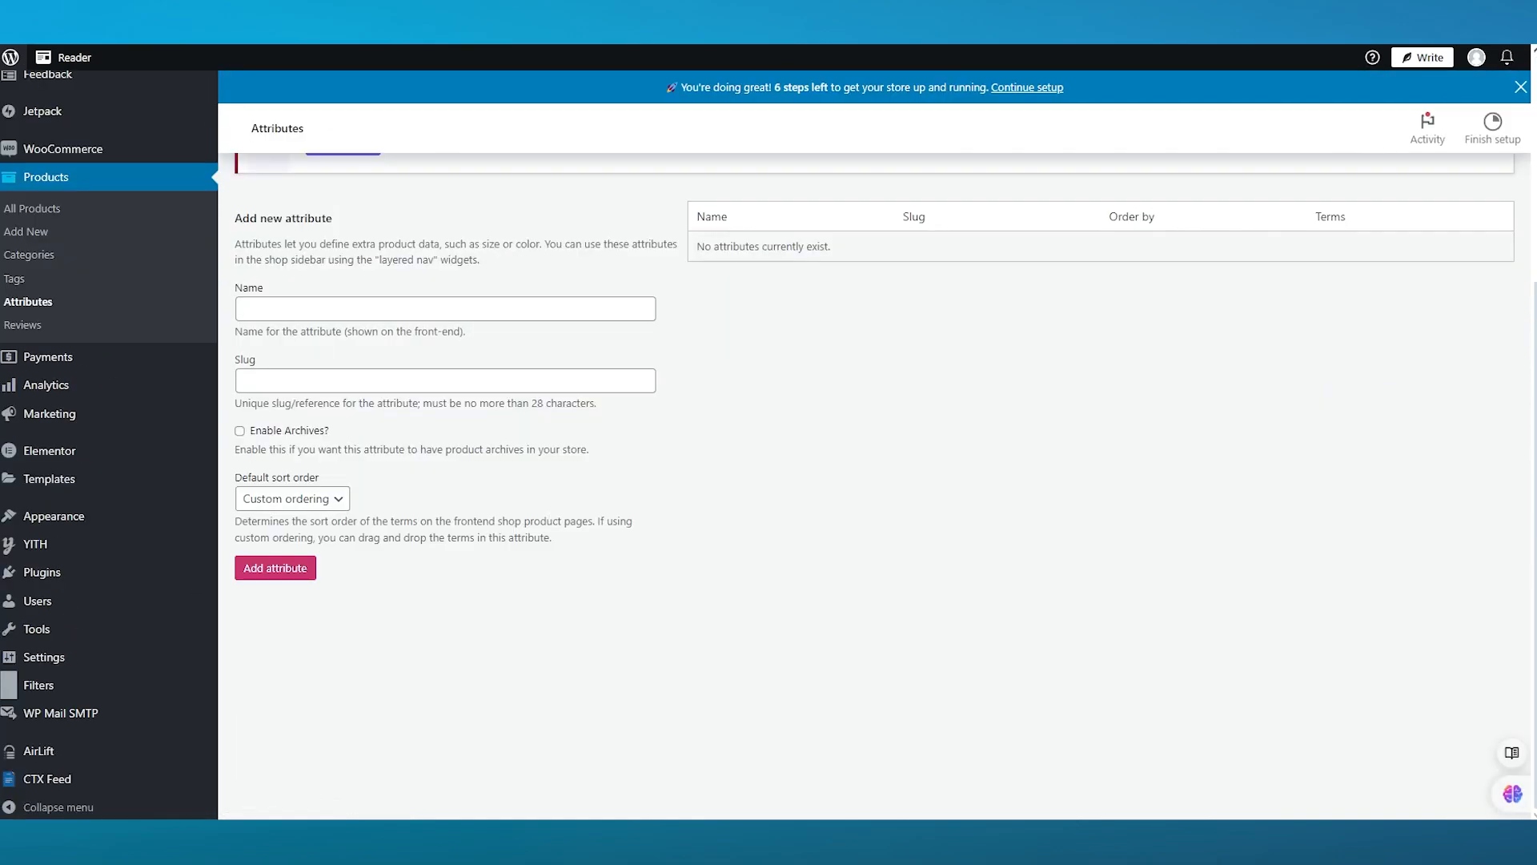